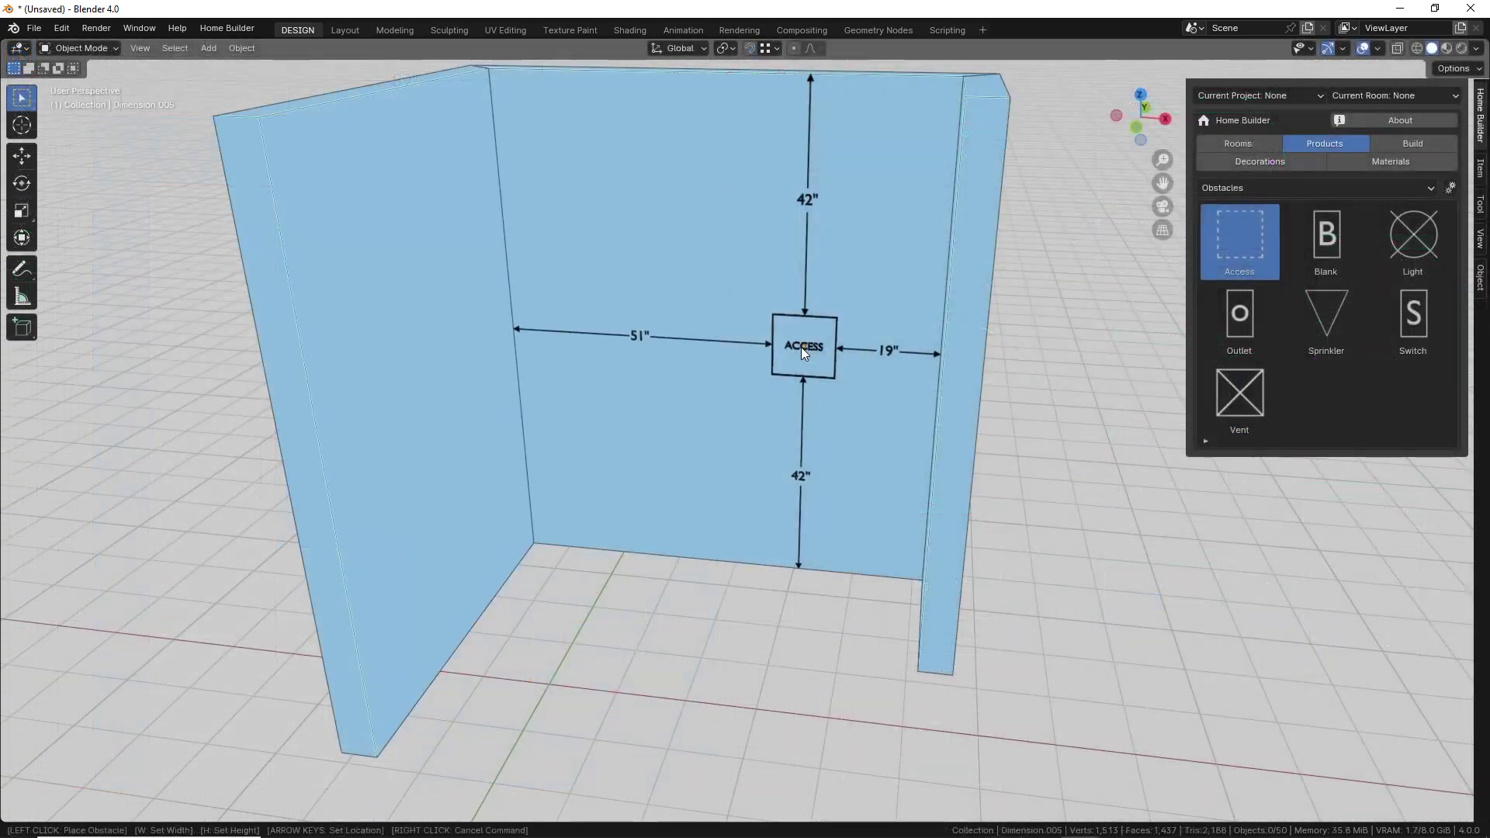
# Place an Access obstacle low on the back wall and a Vent obstacle on the floor in front of it.
pyautogui.click(840, 482)
pyautogui.click(1239, 399)
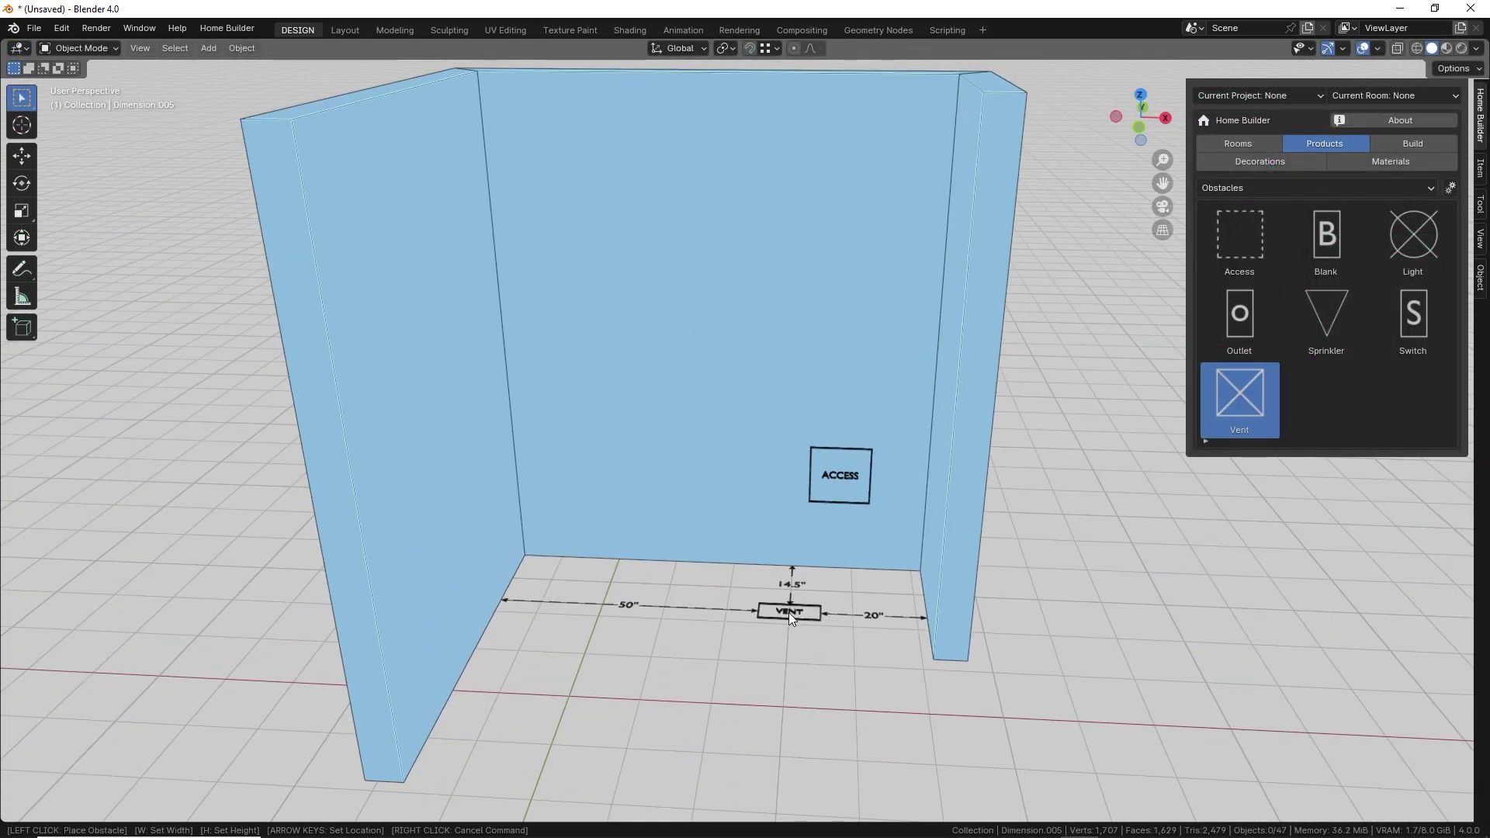
pyautogui.scroll(3, 791, 614)
pyautogui.click(793, 616)
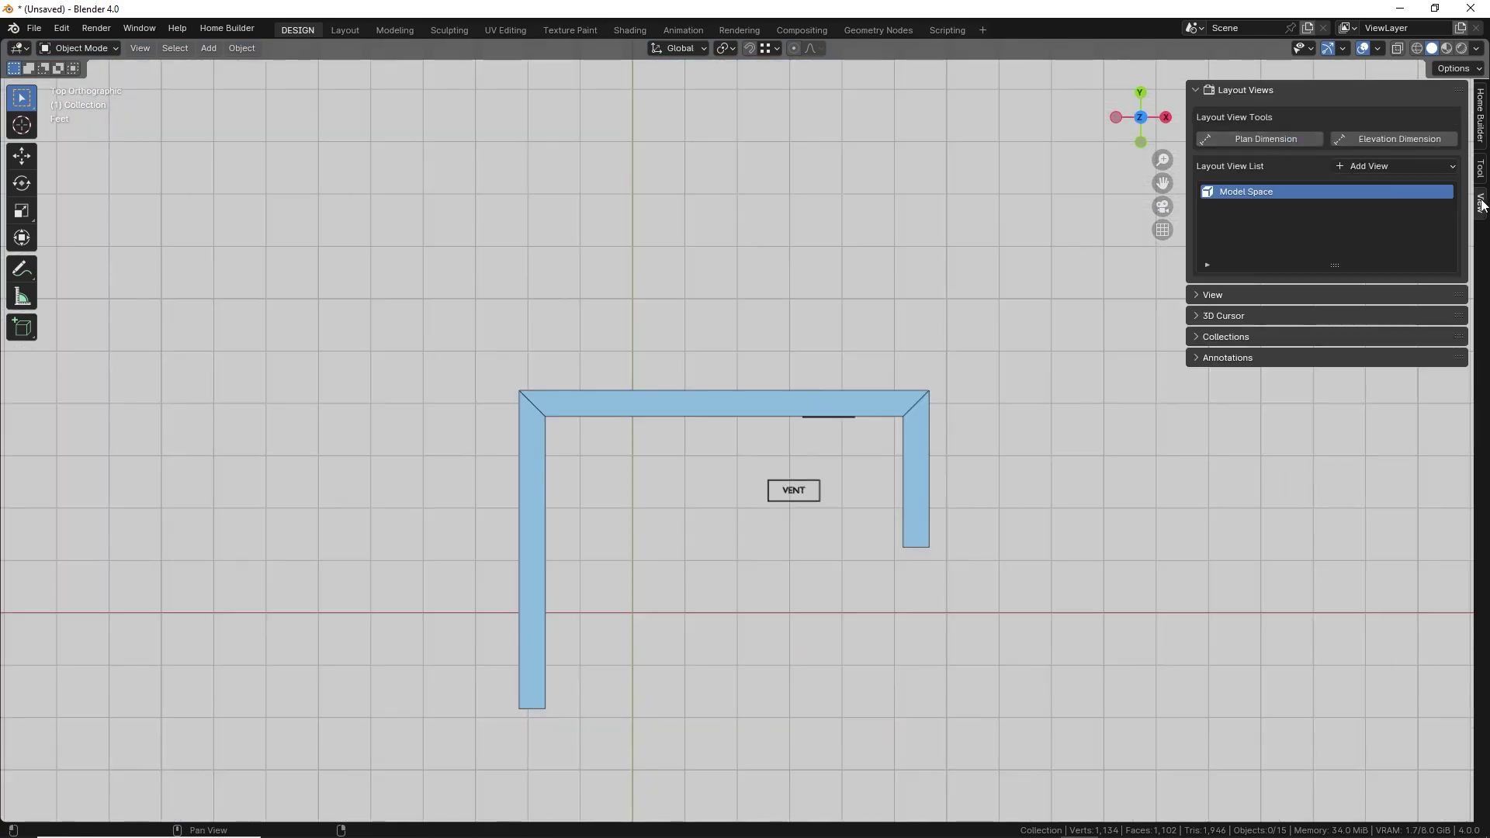
# Dimension the back wall between its outer corners in plan, offsetting the dimension line behind the wall.
pyautogui.click(517, 391)
pyautogui.click(928, 391)
pyautogui.click(837, 323)
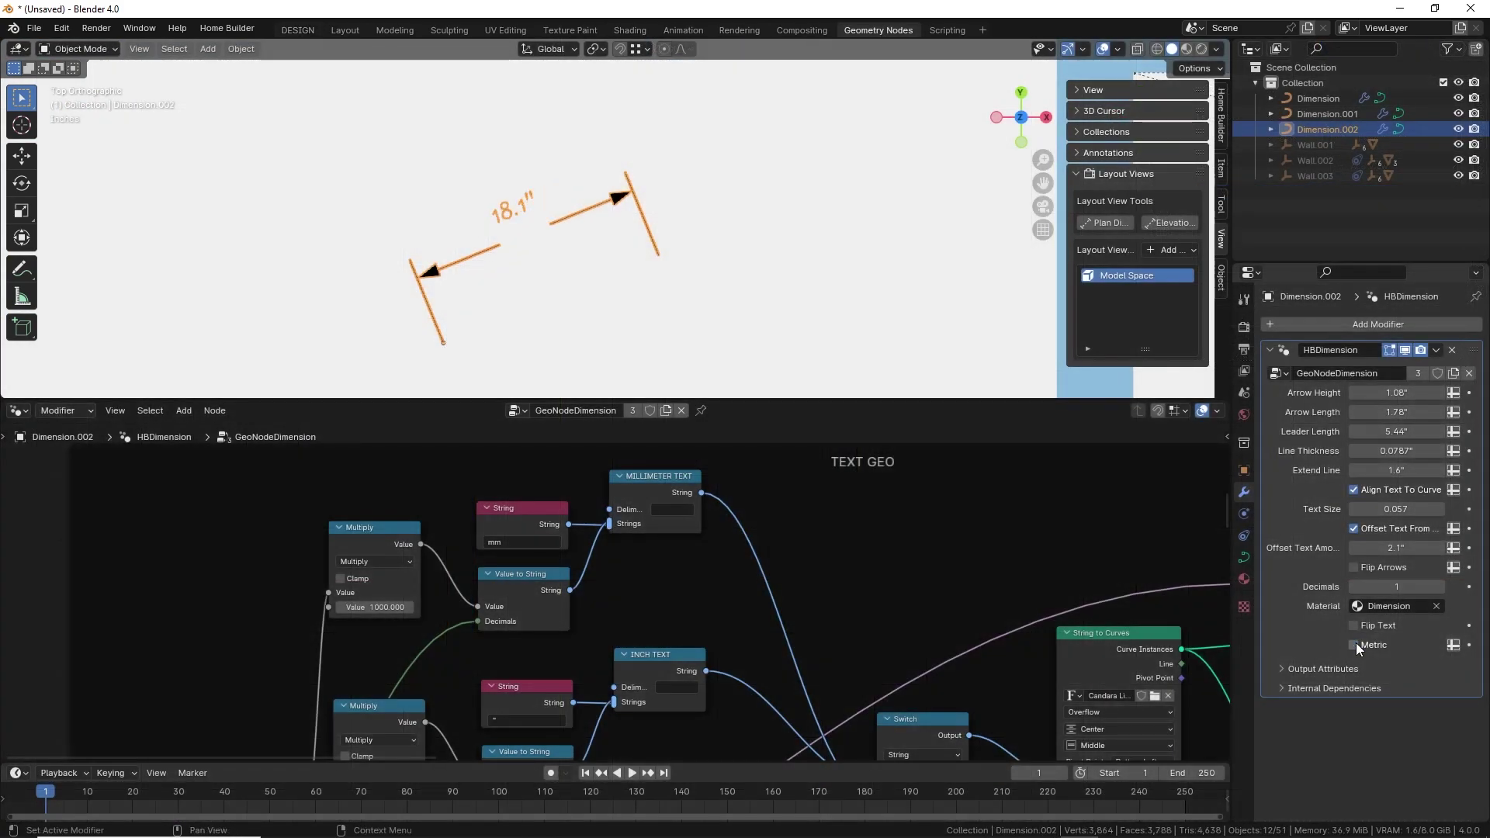
# Switch the angled dimension to Metric and clear the mm text in the String node feeding the millimeter text.
pyautogui.click(1355, 645)
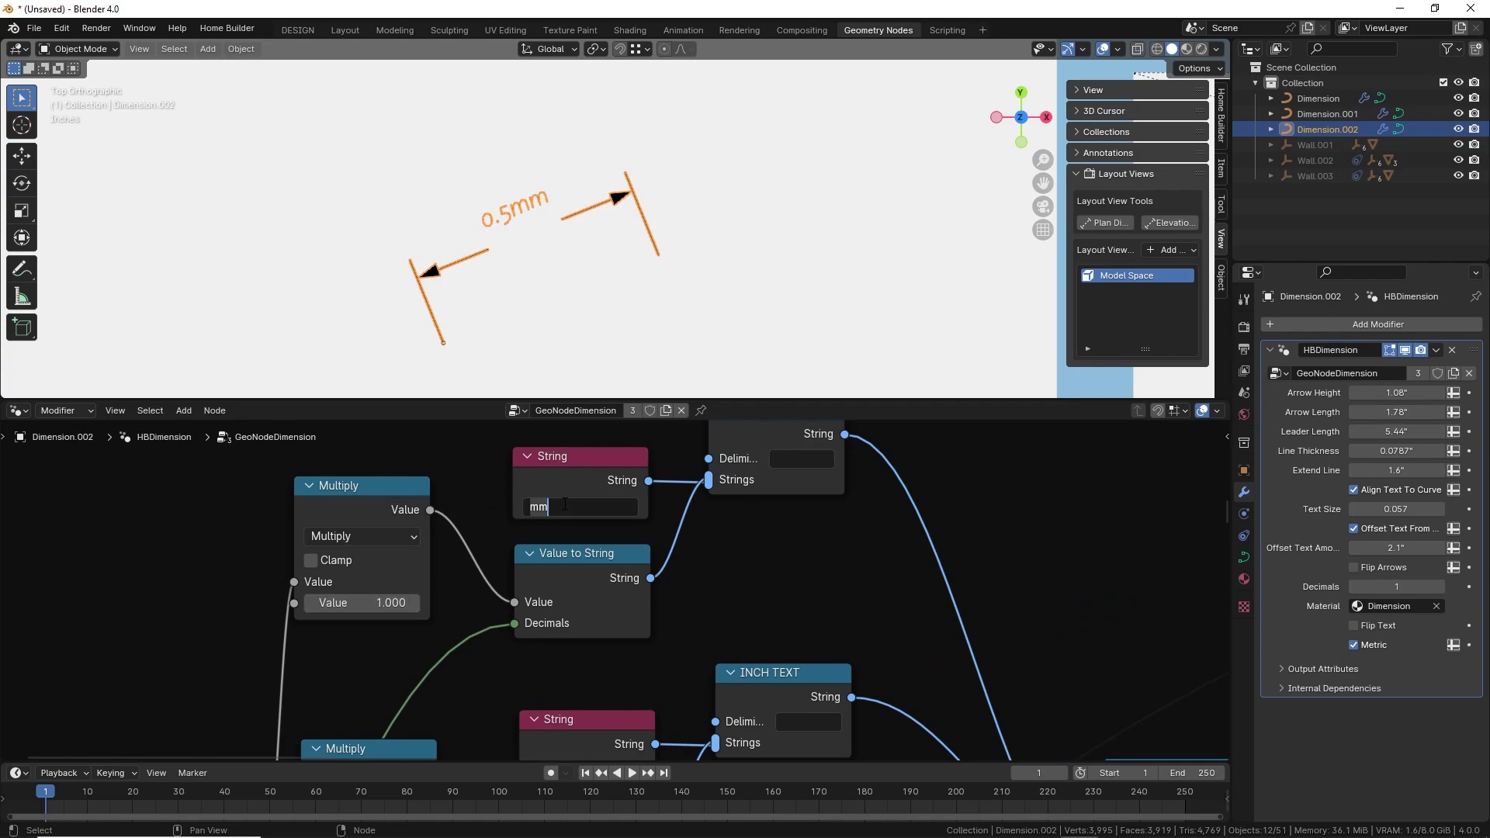
pyautogui.press('BackSpace')
pyautogui.press('Return')
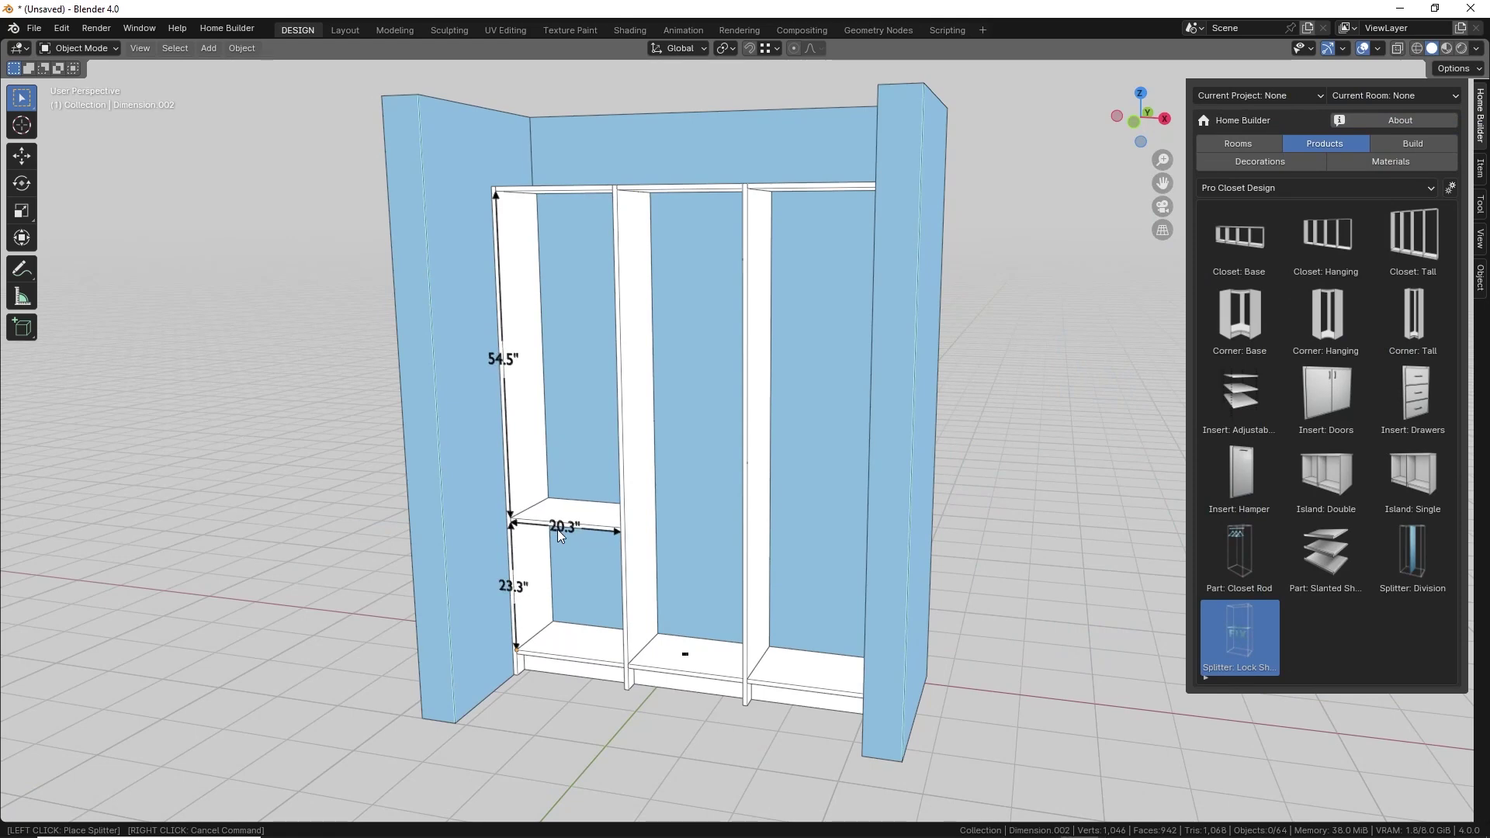
# Add lock shelf splitters to the left and middle closet openings, leaving about 23.3" below the left shelf.
pyautogui.click(558, 530)
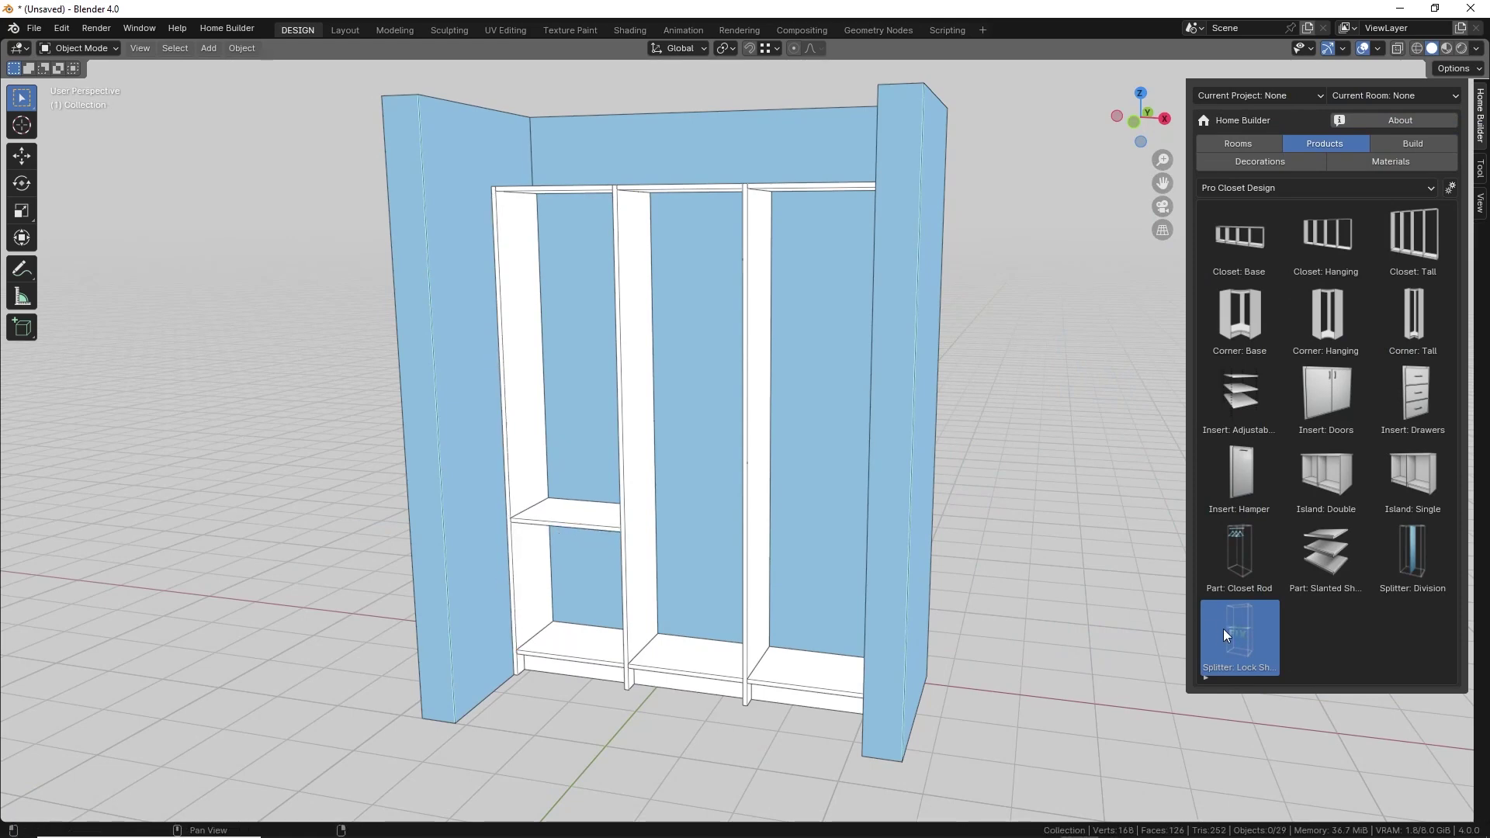
pyautogui.click(1224, 635)
pyautogui.click(658, 538)
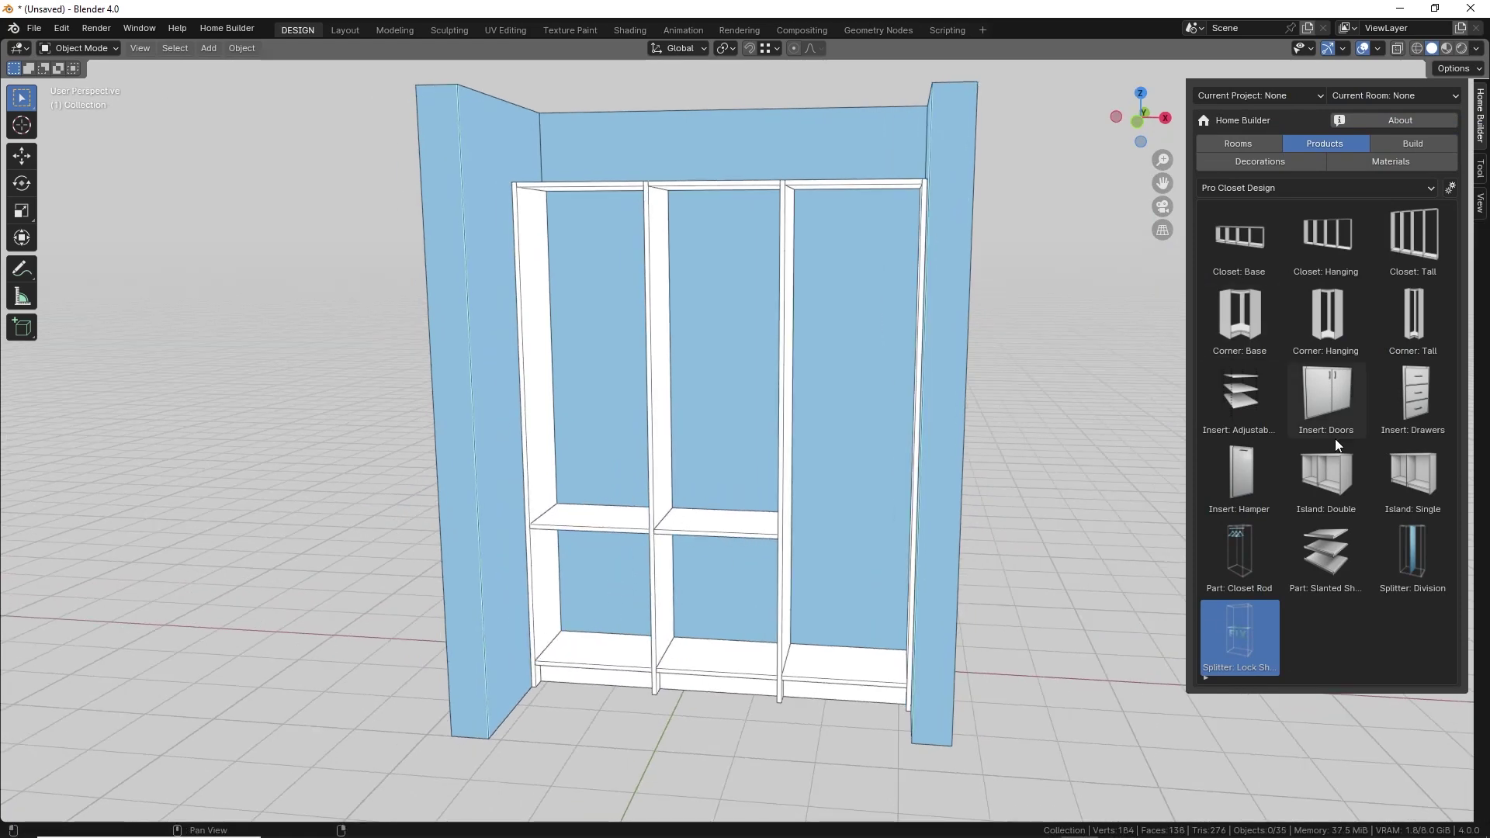
# Insert drawers in the lower left and middle closet openings and doors across the full right opening.
pyautogui.click(1385, 409)
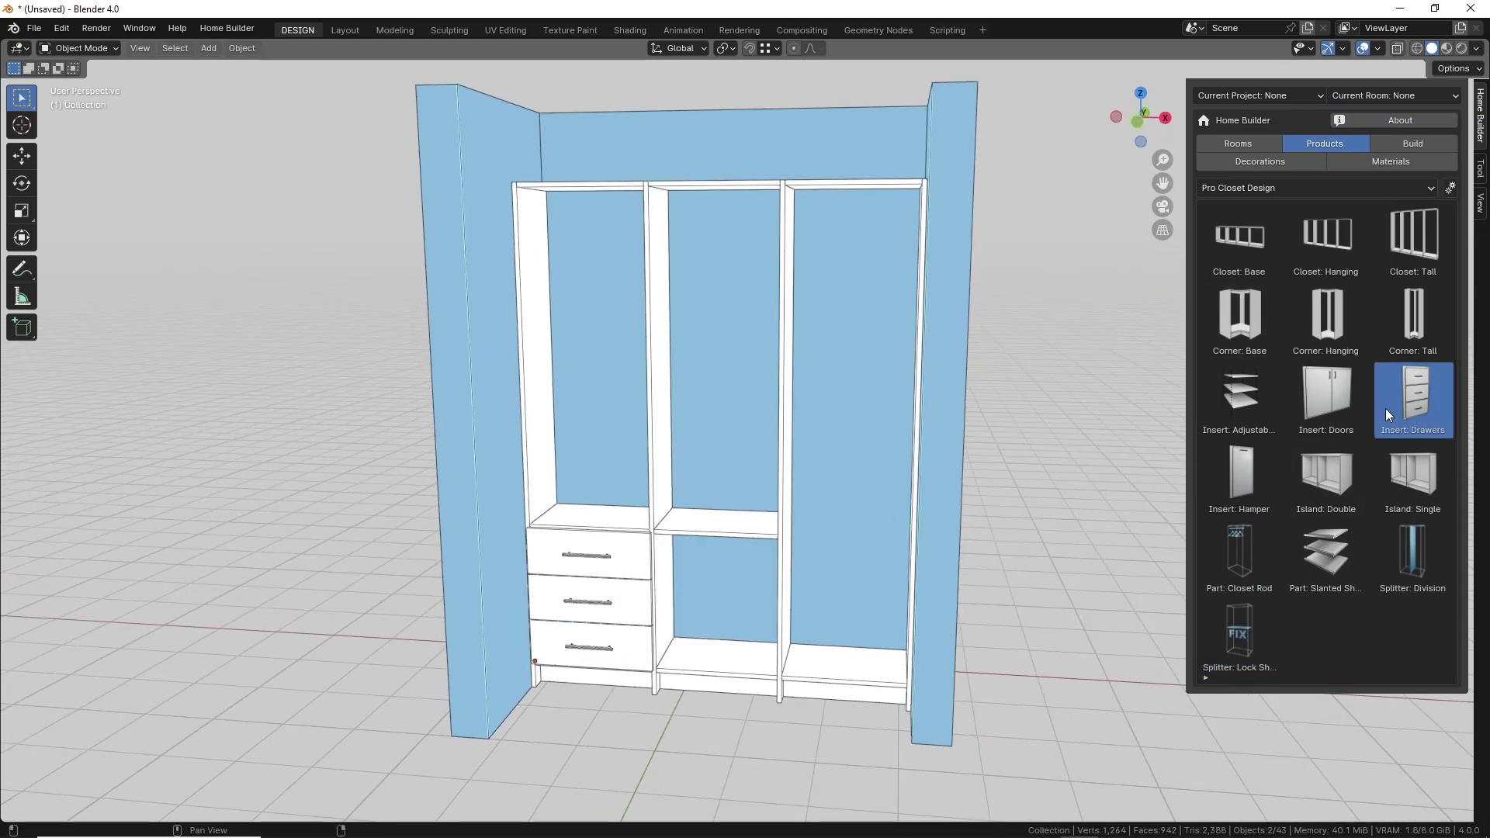
pyautogui.click(715, 605)
pyautogui.click(1326, 396)
pyautogui.click(854, 434)
# Insert adjustable shelves in the upper middle and upper left closet openings.
pyautogui.click(1239, 396)
pyautogui.click(714, 372)
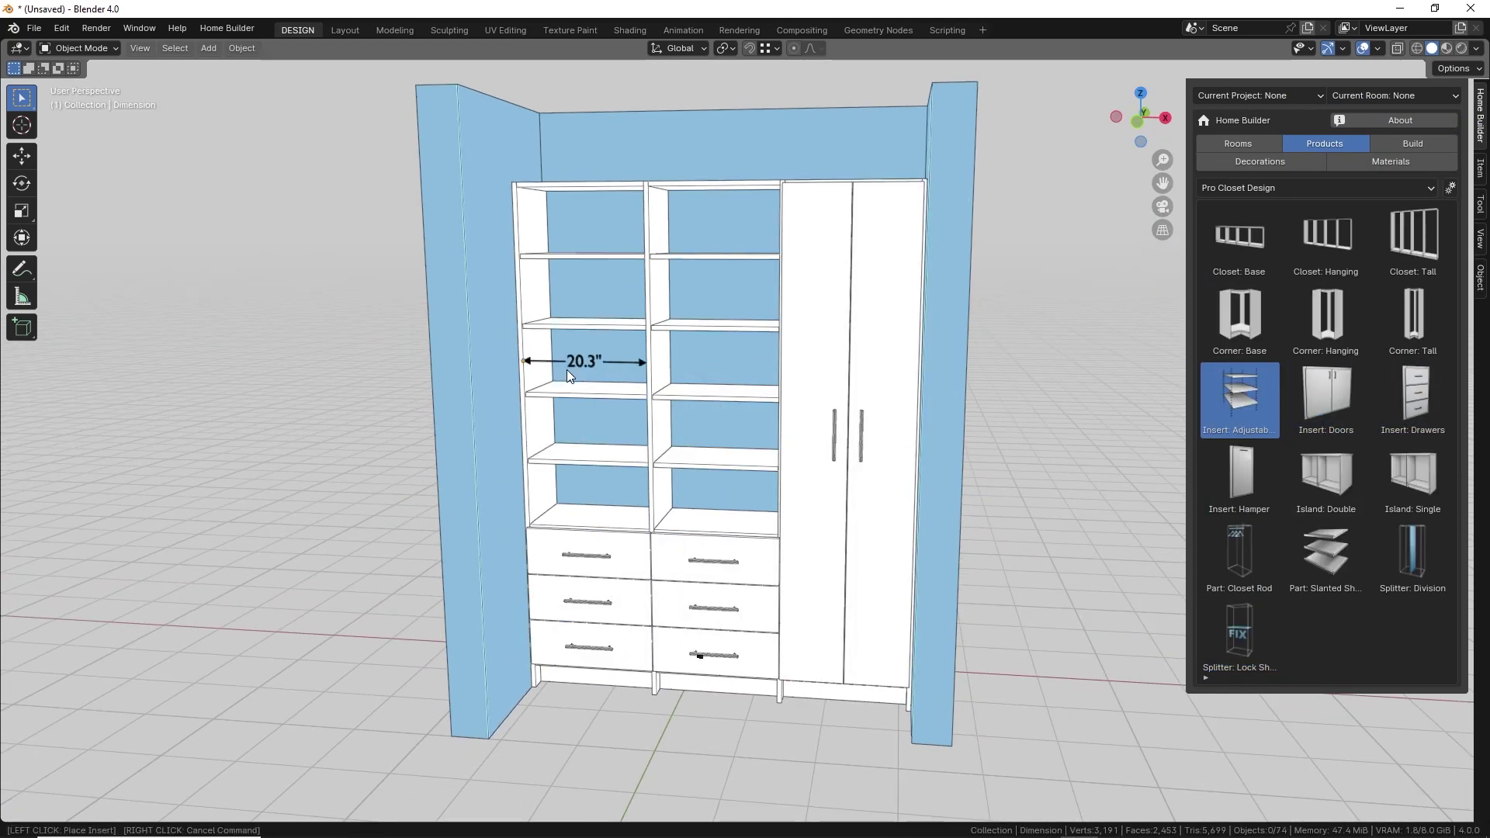
pyautogui.click(607, 411)
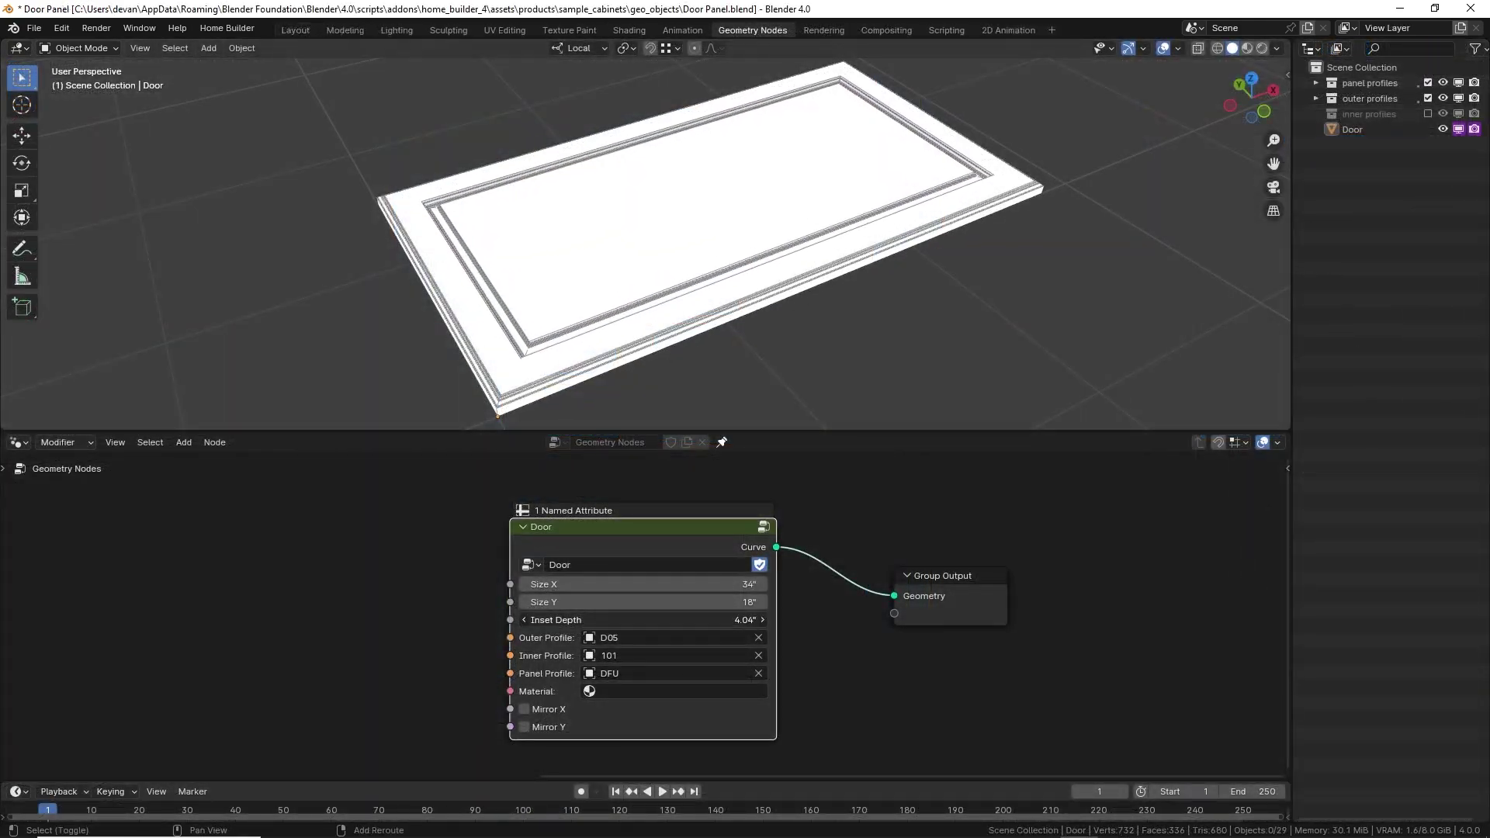
# Set the door panel's Inset Depth to 2" and try inner profiles 201 and 301.
pyautogui.moveTo(586, 619)
pyautogui.keyDown('shift'); pyautogui.mouseDown()
pyautogui.moveTo(543, 619)
pyautogui.moveTo(586, 616)
pyautogui.mouseUp(); pyautogui.keyUp('shift')
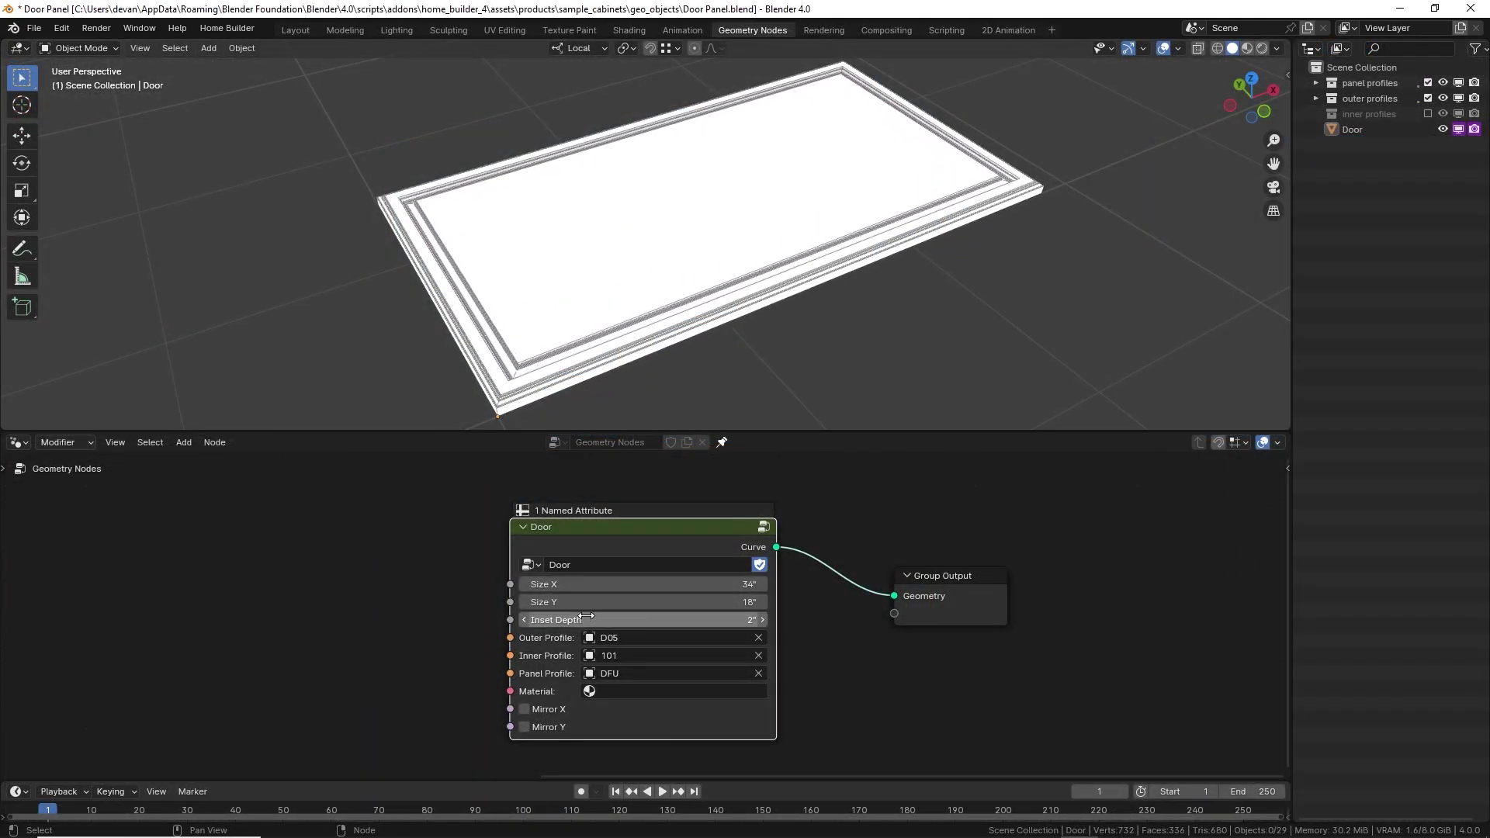
pyautogui.click(613, 656)
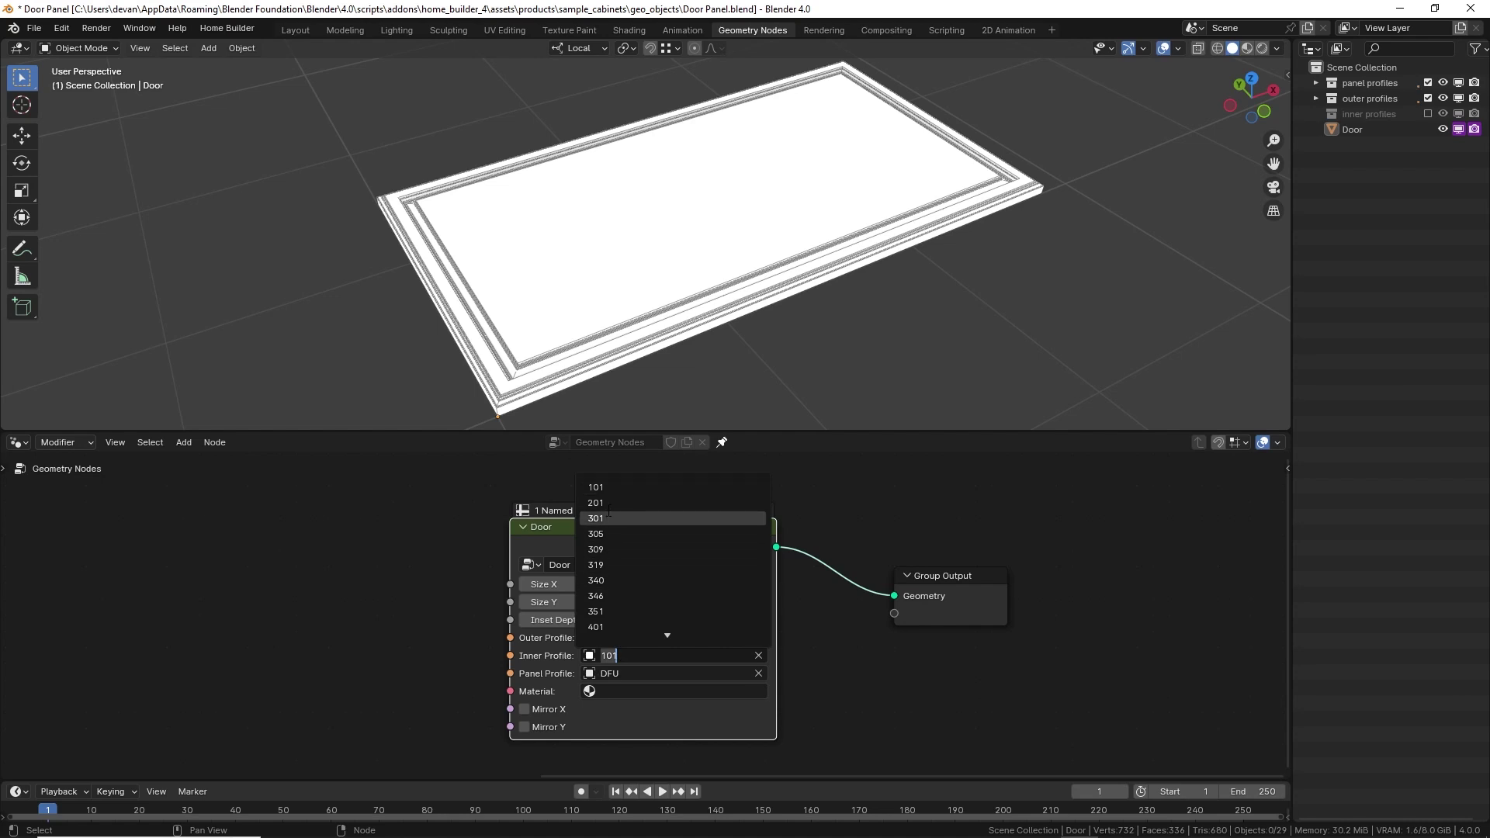
pyautogui.click(609, 504)
pyautogui.click(628, 656)
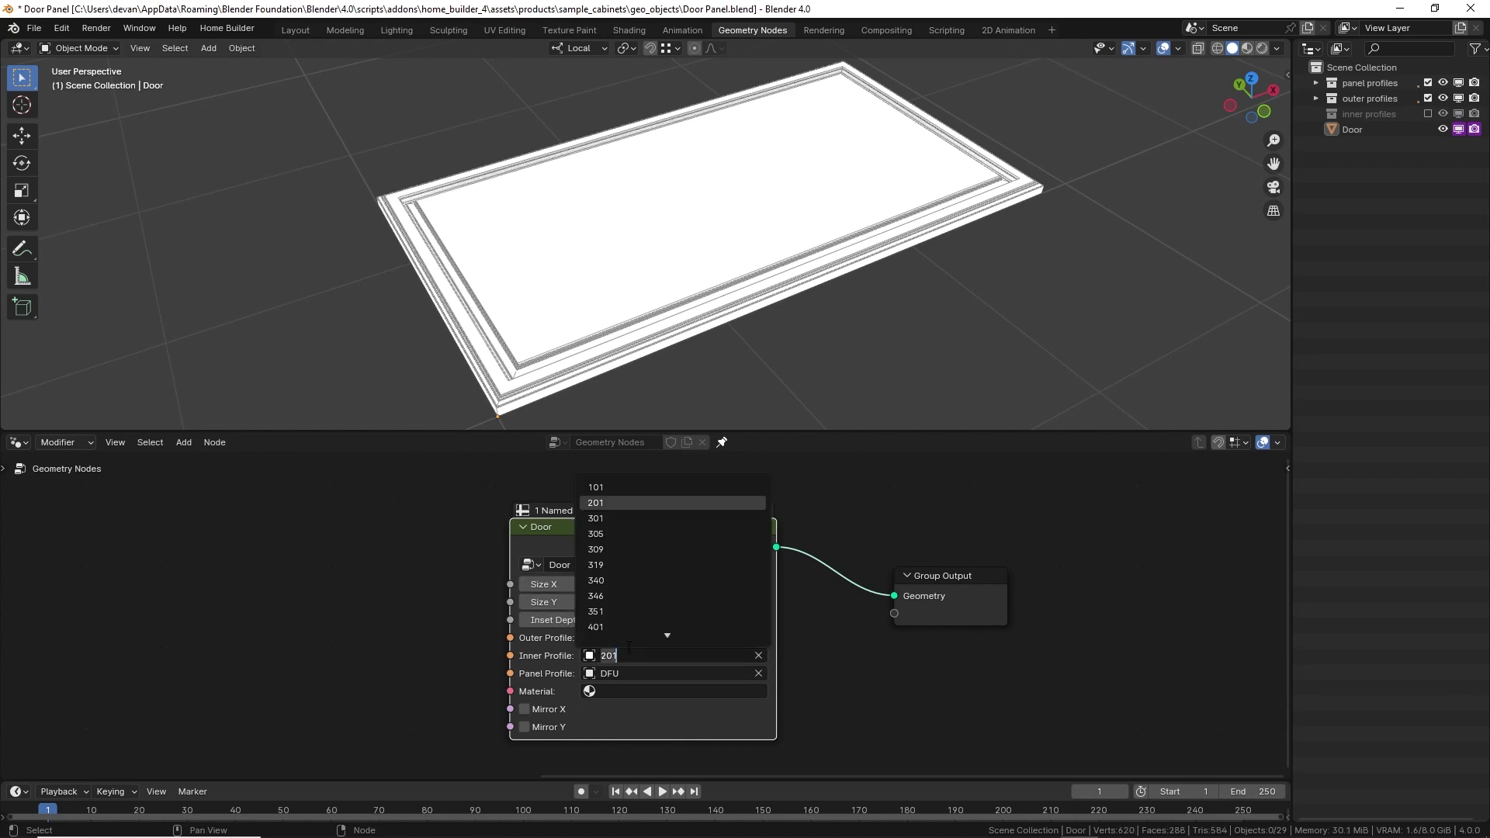
pyautogui.click(610, 519)
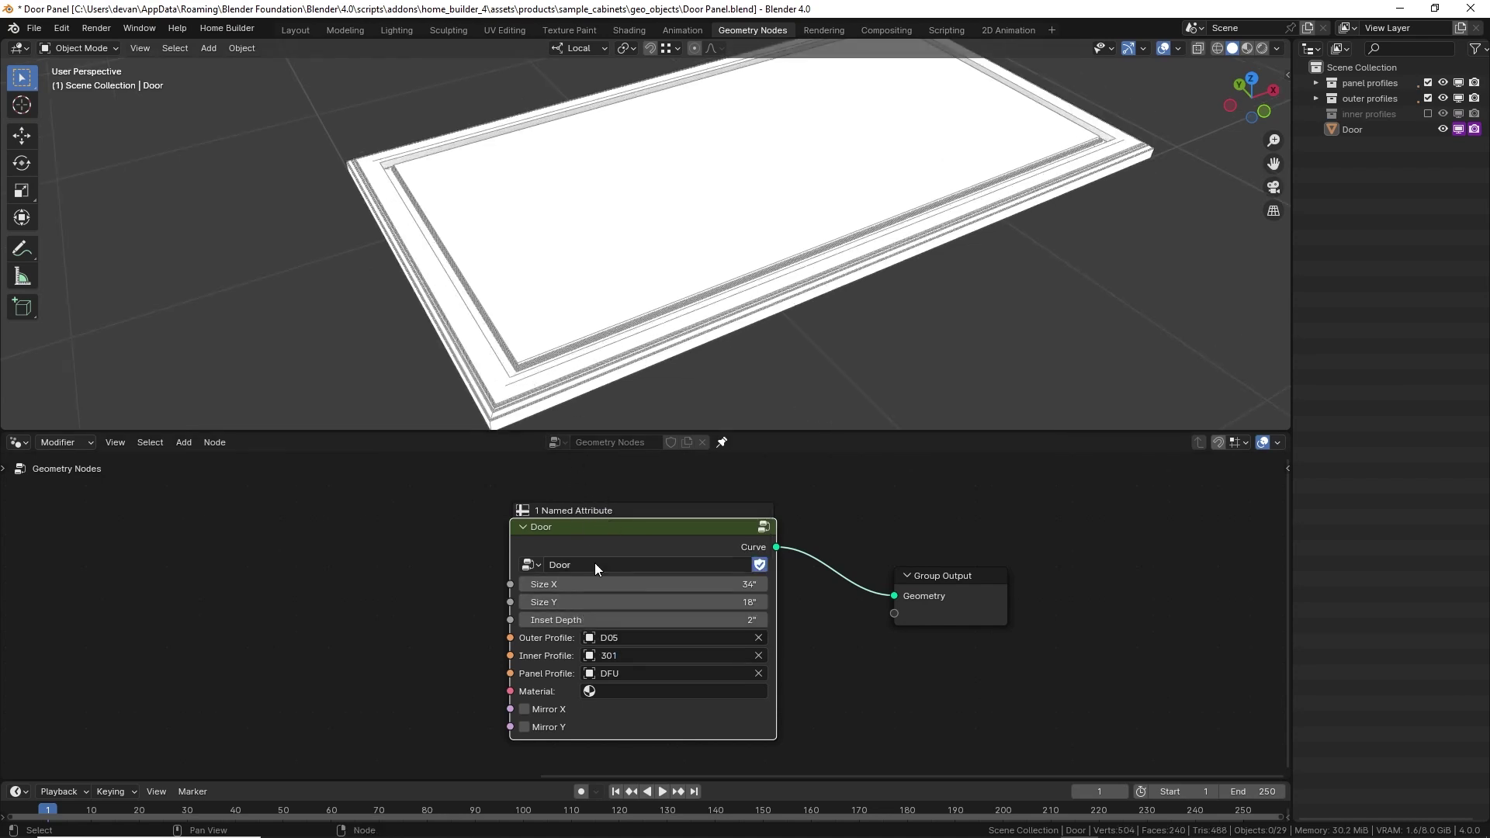
pyautogui.click(630, 658)
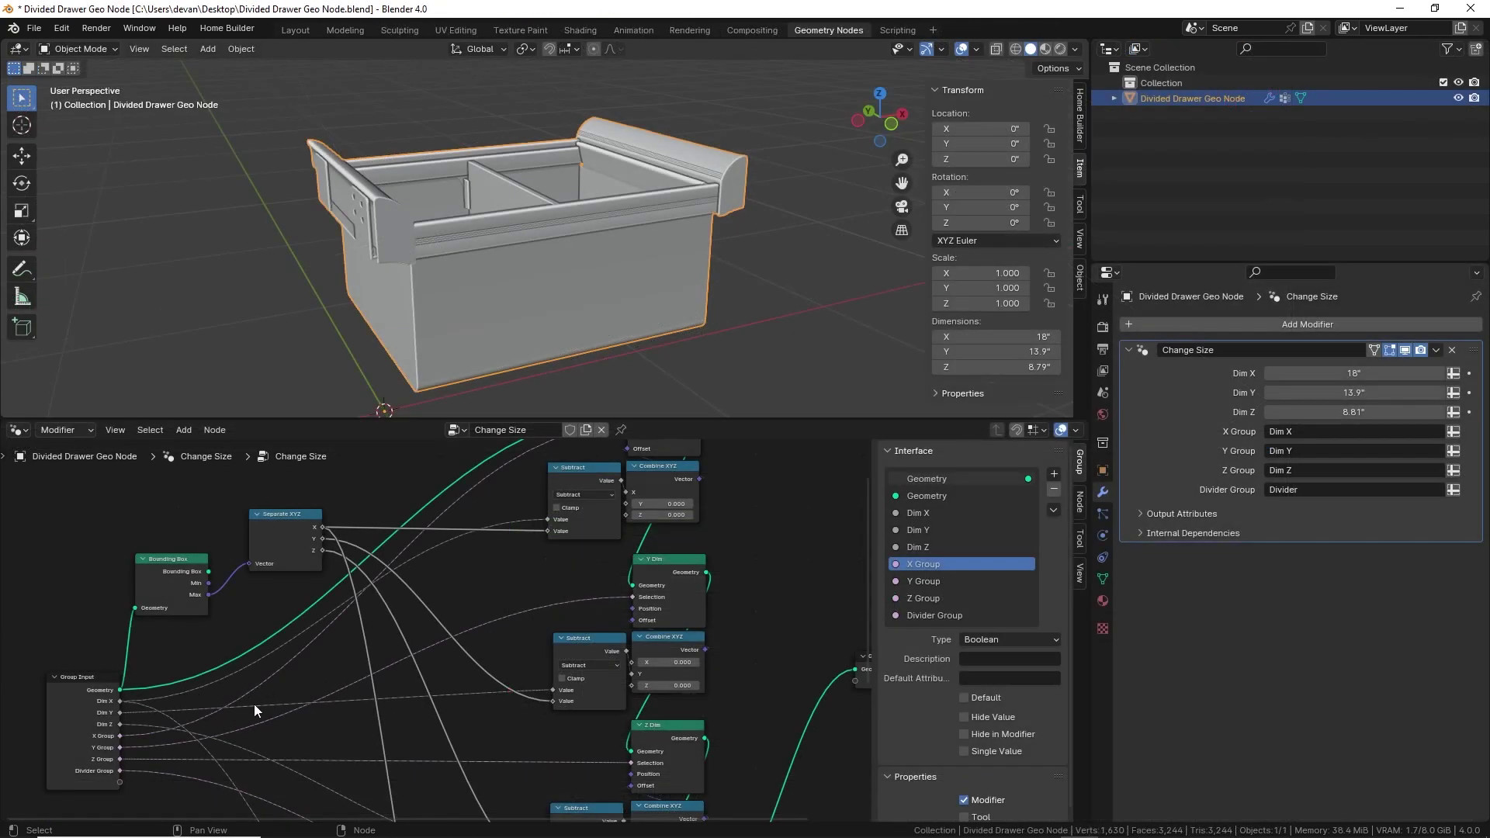
# Adjust the divided drawer's Dim X in its Change Size modifier.
pyautogui.scroll(-3, 374, 641)
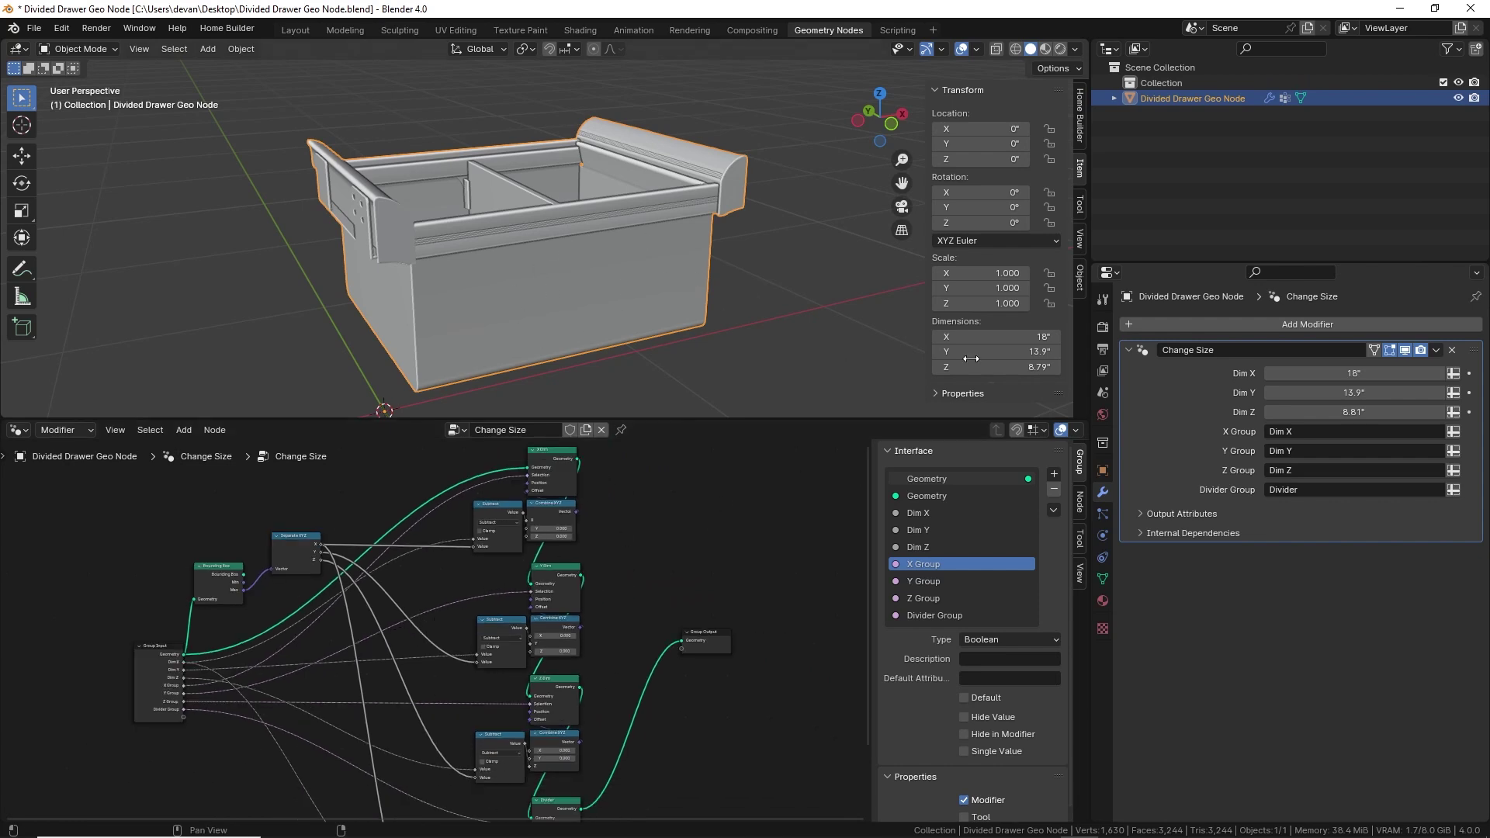
pyautogui.moveTo(1354, 374)
pyautogui.mouseDown()
pyautogui.moveTo(1428, 373)
pyautogui.moveTo(1326, 371)
pyautogui.mouseUp()
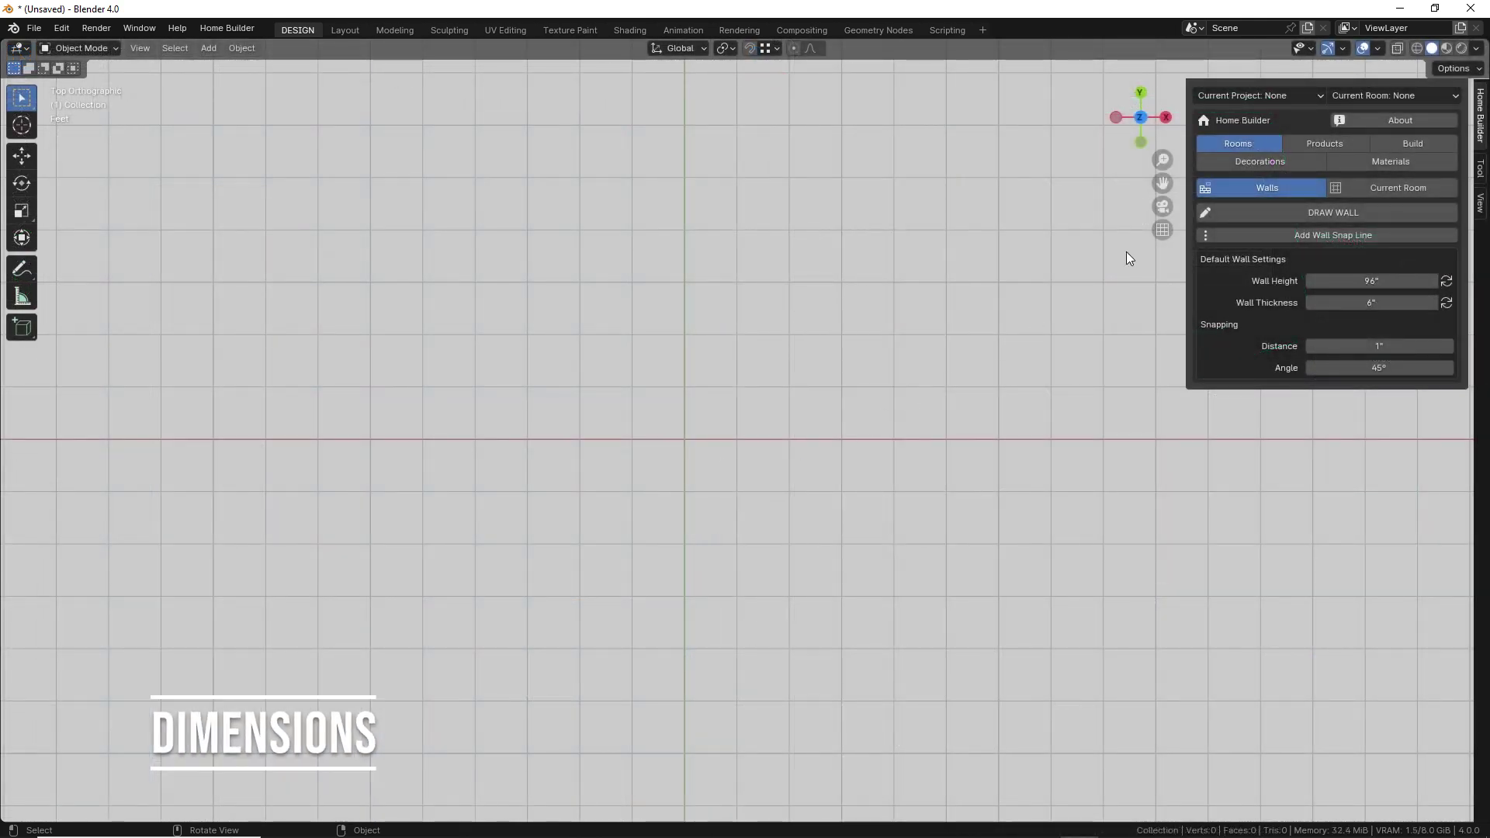
# Draw three connected walls forming a U-shaped alcove, with overall lengths of about 94" for the back wall and 36" for the right wall.
pyautogui.click(1264, 211)
pyautogui.click(597, 536)
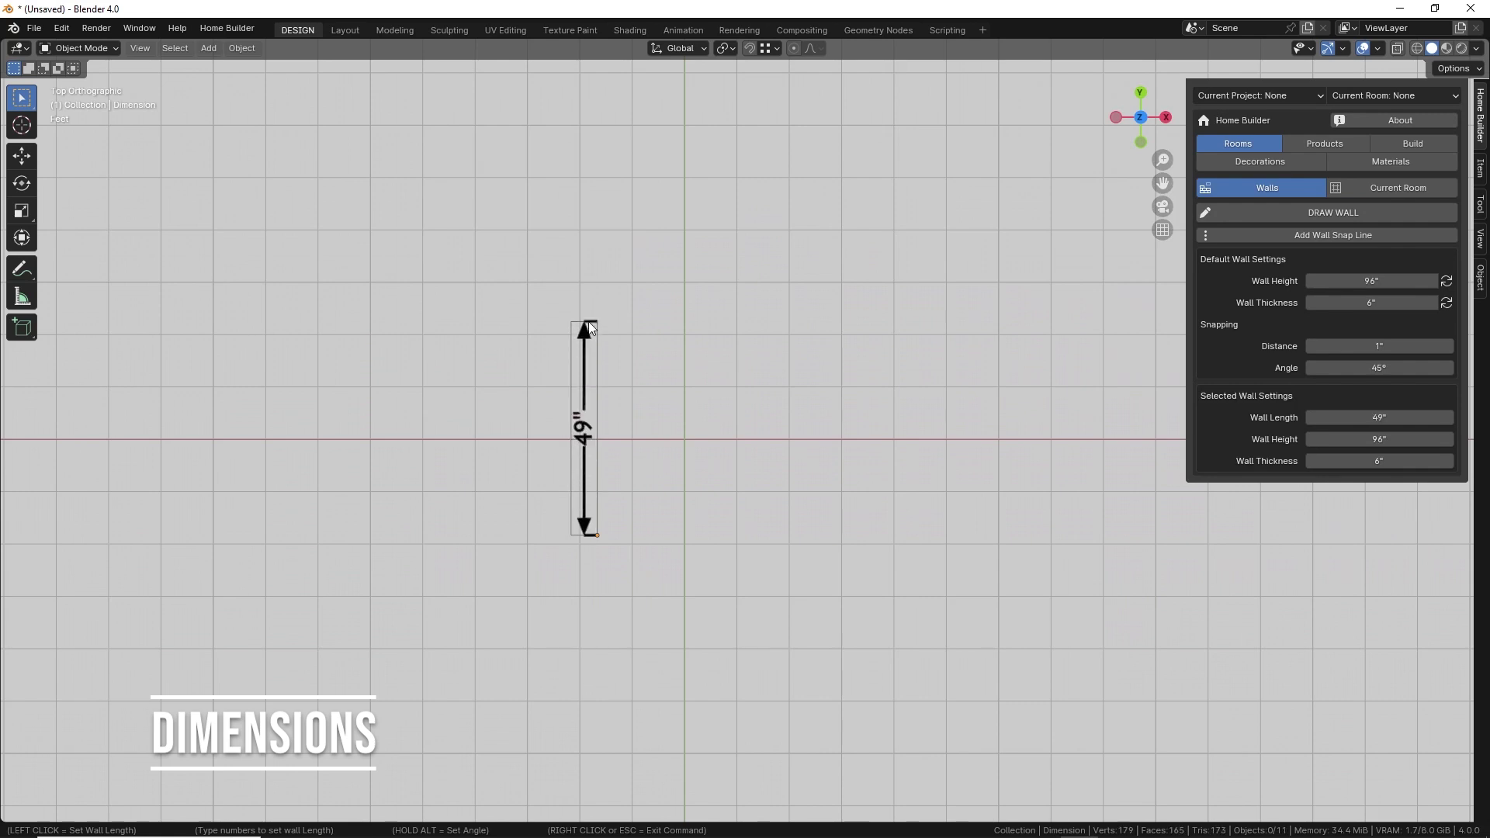
pyautogui.click(593, 282)
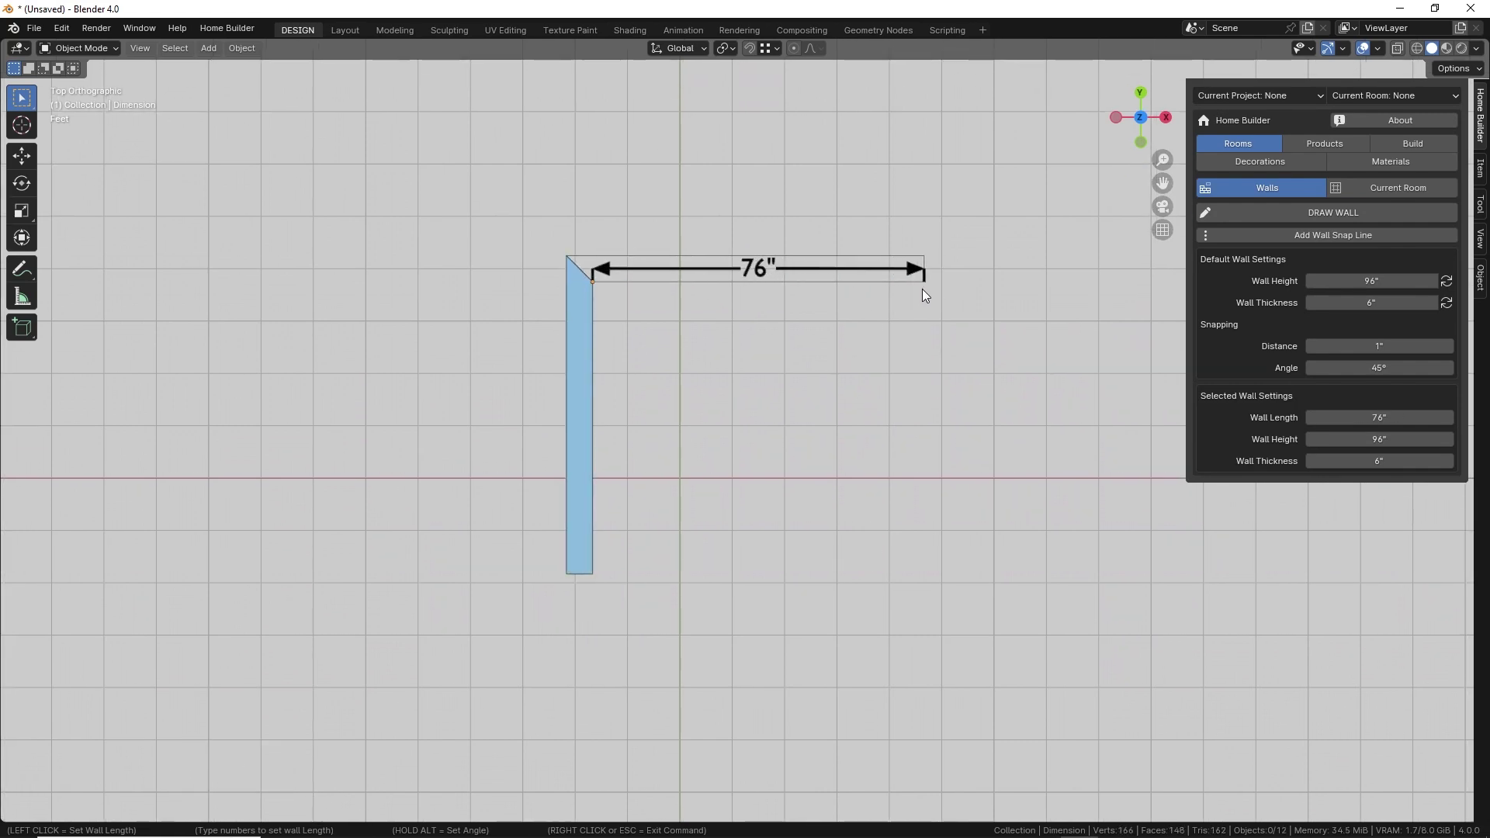
pyautogui.click(950, 289)
pyautogui.click(951, 412)
pyautogui.rightClick(952, 412)
pyautogui.moveTo(952, 412); pyautogui.dragTo(761, 375, button='middle')
pyautogui.scroll(3, 763, 374)
pyautogui.scroll(1, 762, 366)
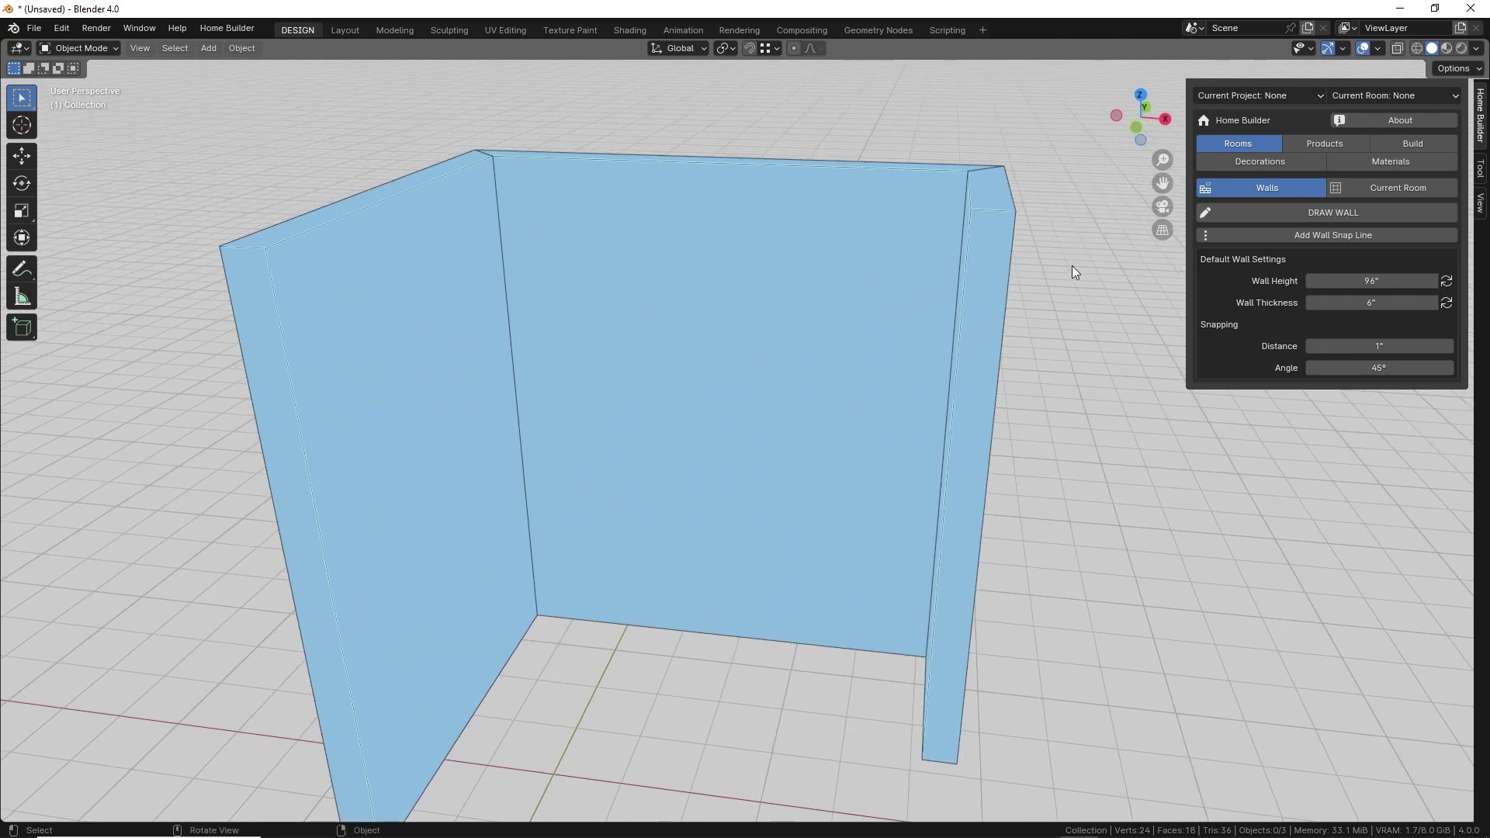
# Place an Access obstacle low on the back wall, about 59" from the left wall.
pyautogui.click(1319, 144)
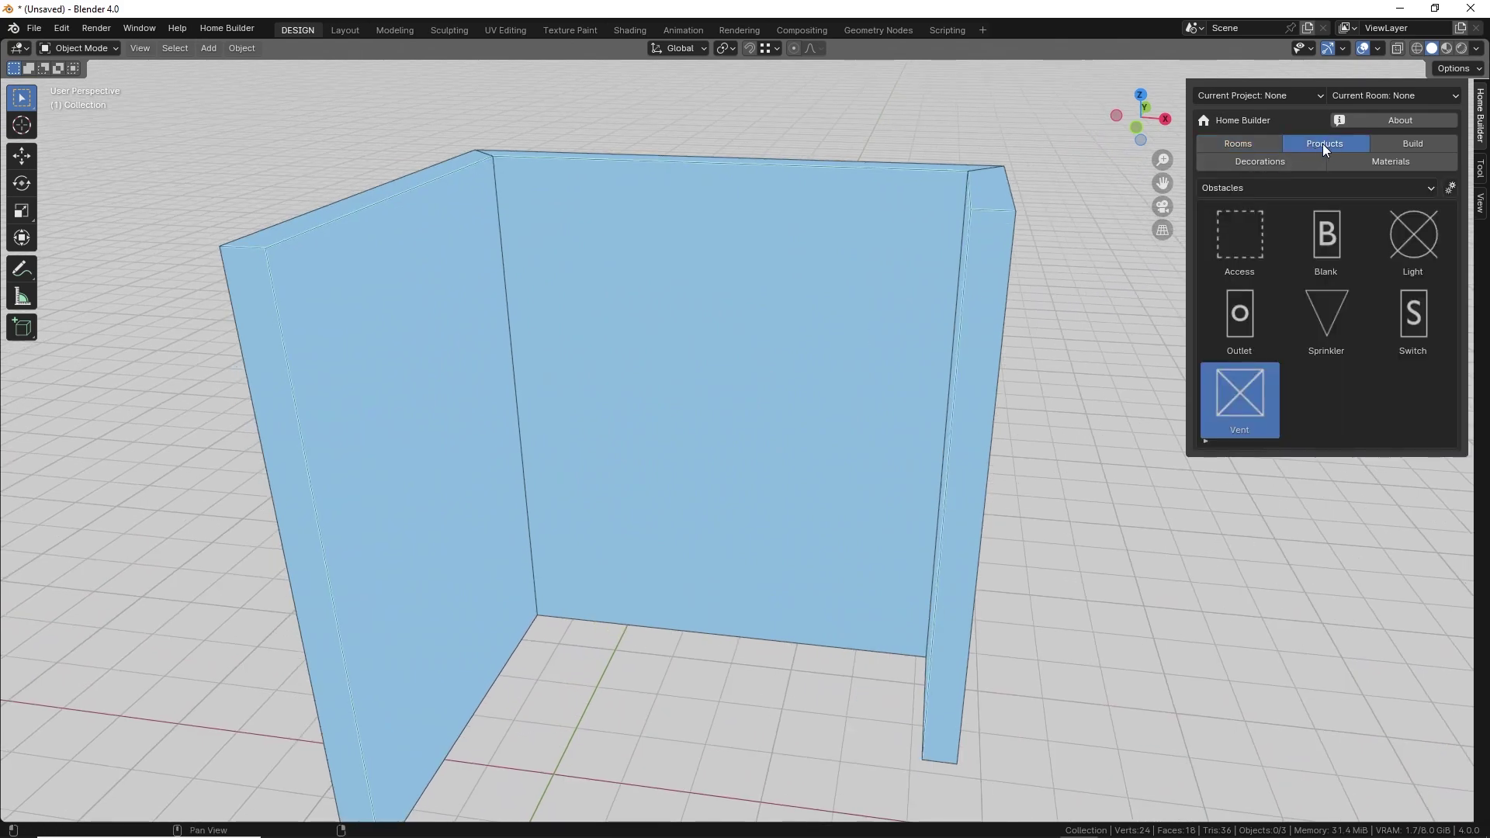
pyautogui.moveTo(784, 365); pyautogui.dragTo(776, 309, button='middle')
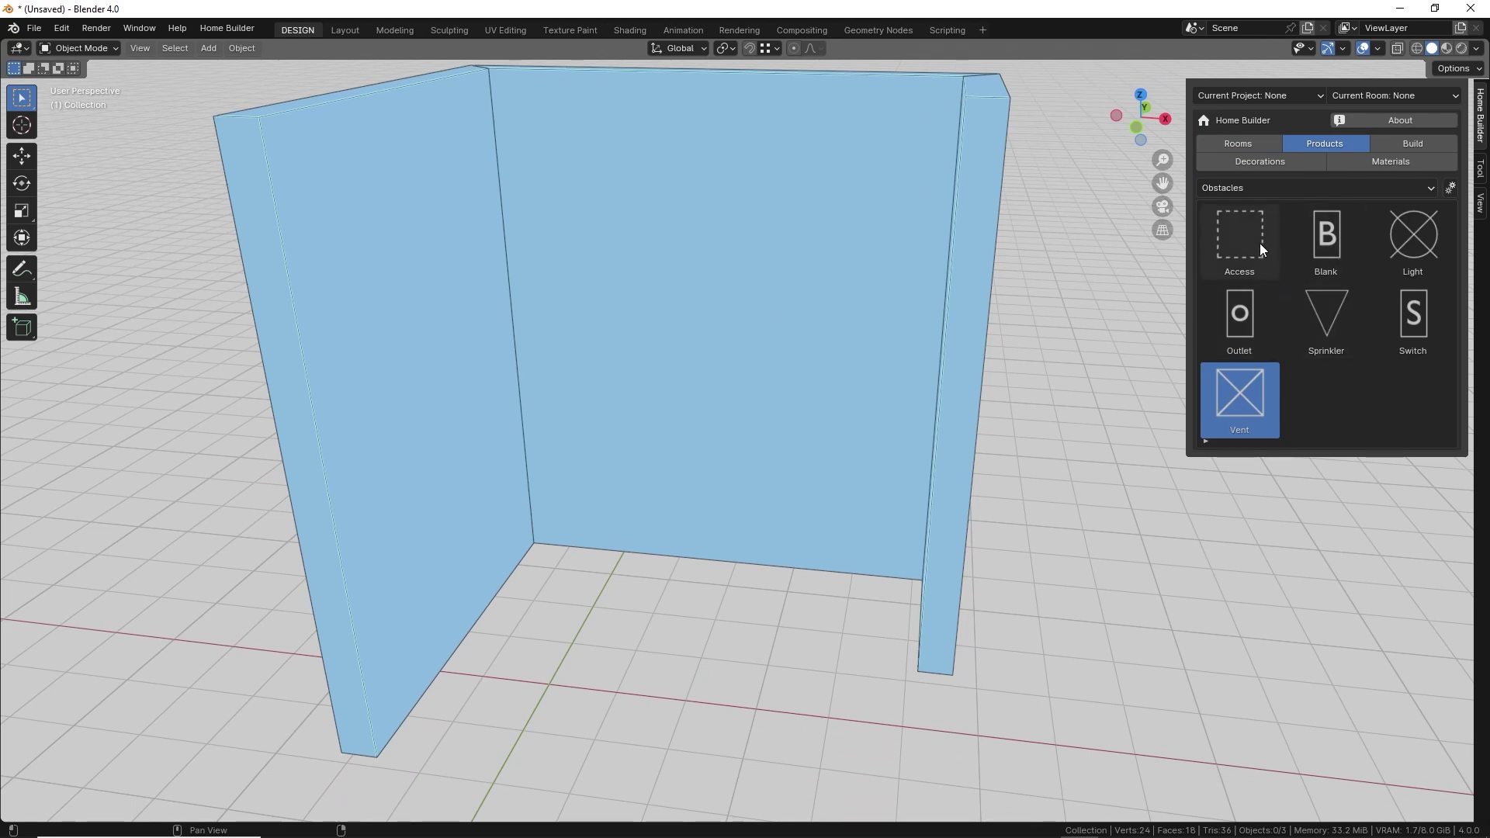
pyautogui.click(1238, 247)
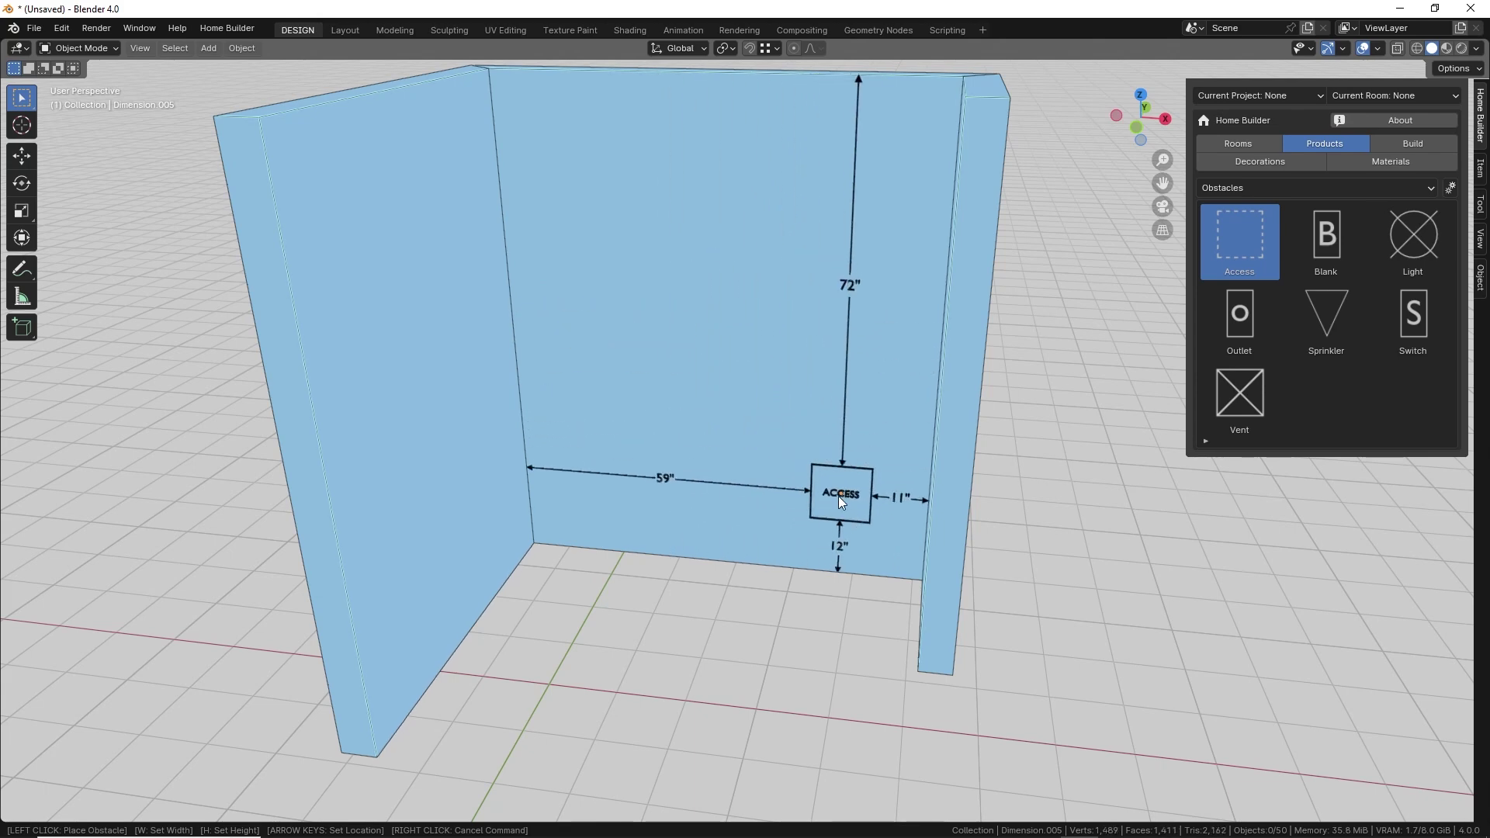
pyautogui.click(840, 482)
# Place a Vent obstacle on the floor about 51" from the left wall and 15" from the back wall.
pyautogui.moveTo(833, 477); pyautogui.dragTo(846, 476, button='middle')
pyautogui.click(1225, 401)
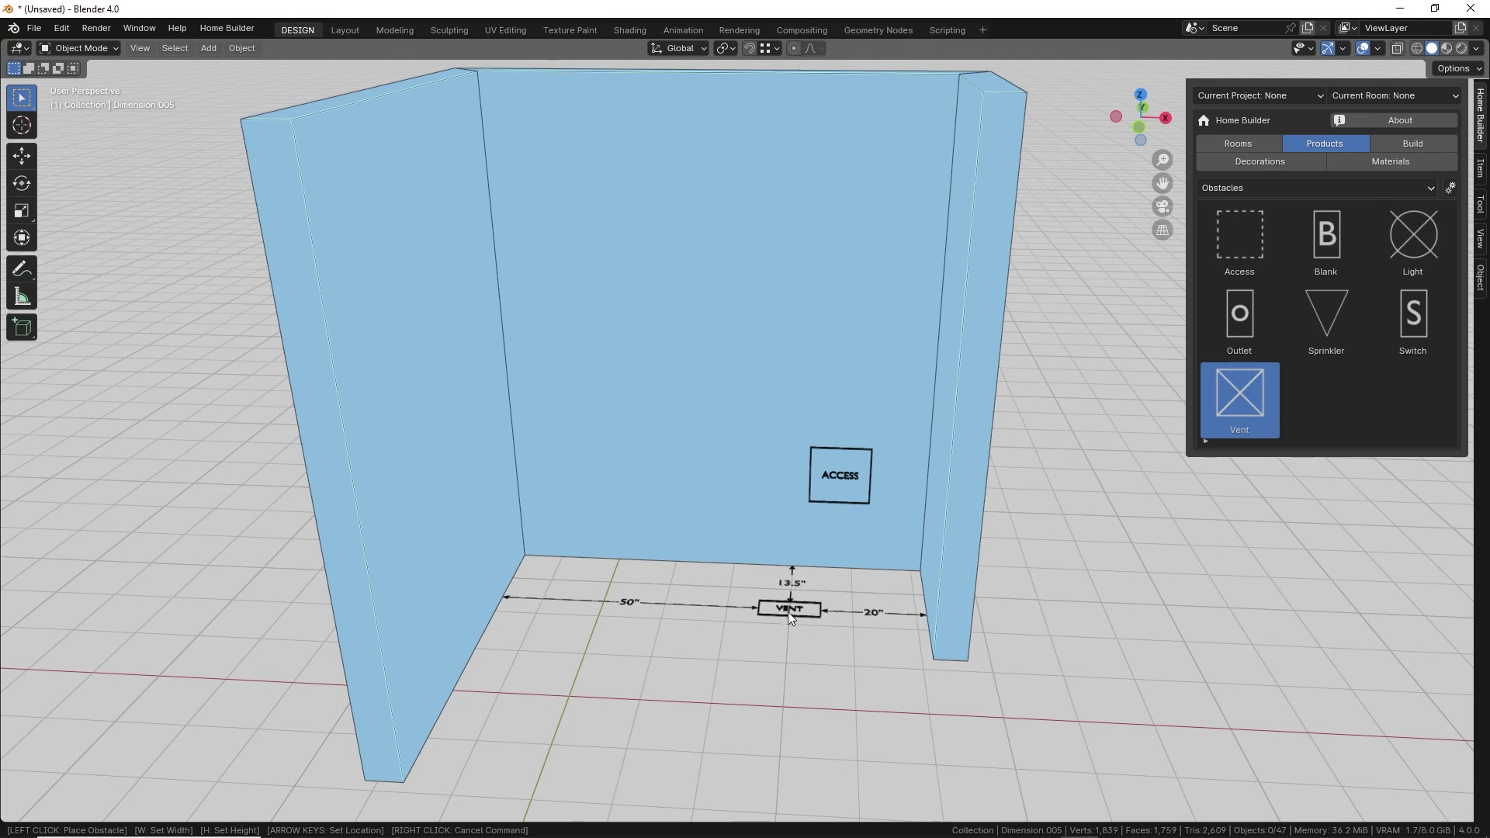
pyautogui.scroll(3, 789, 610)
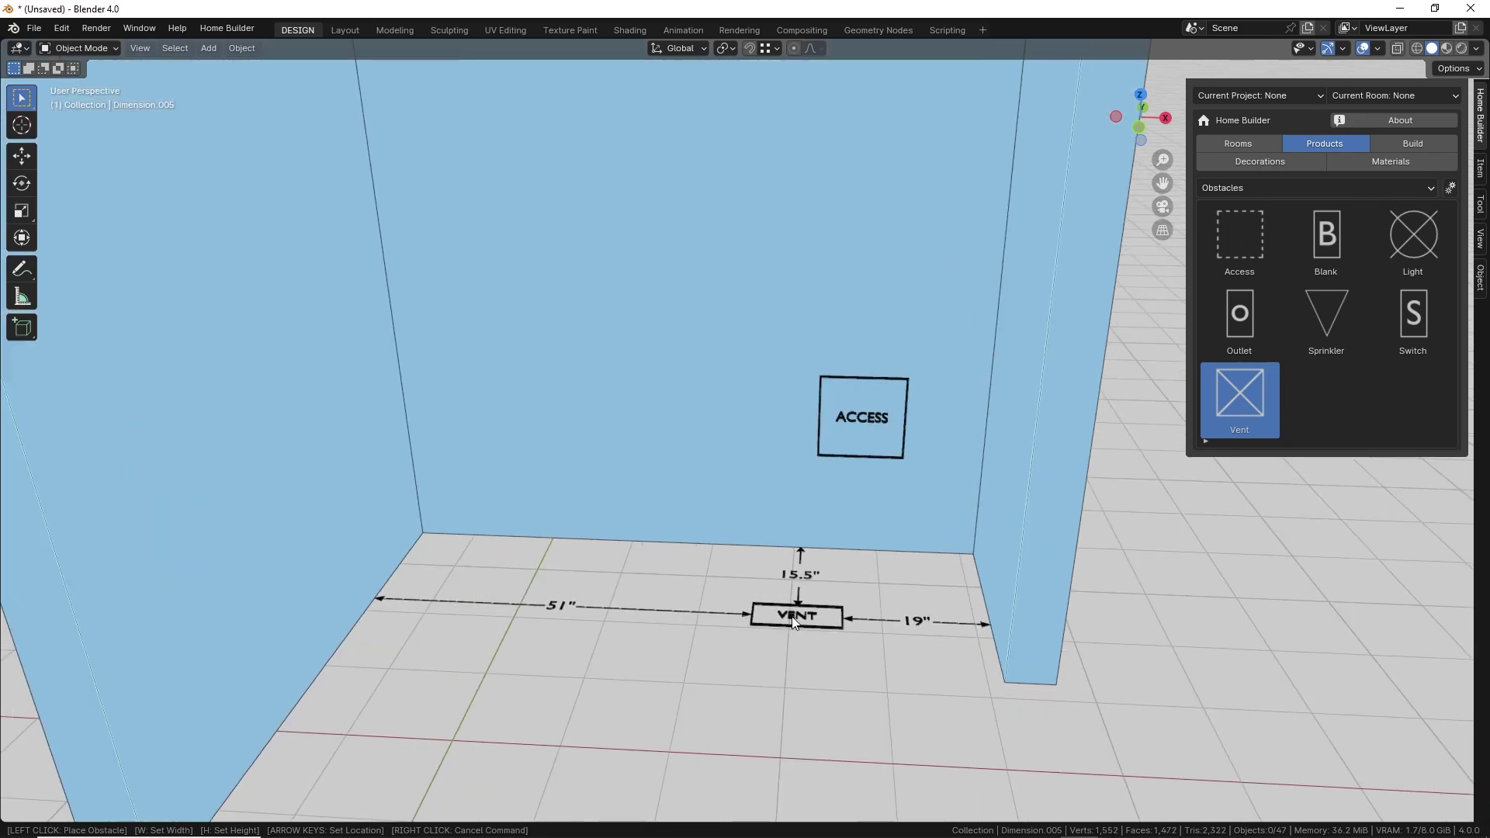
pyautogui.click(794, 617)
pyautogui.scroll(-5, 791, 605)
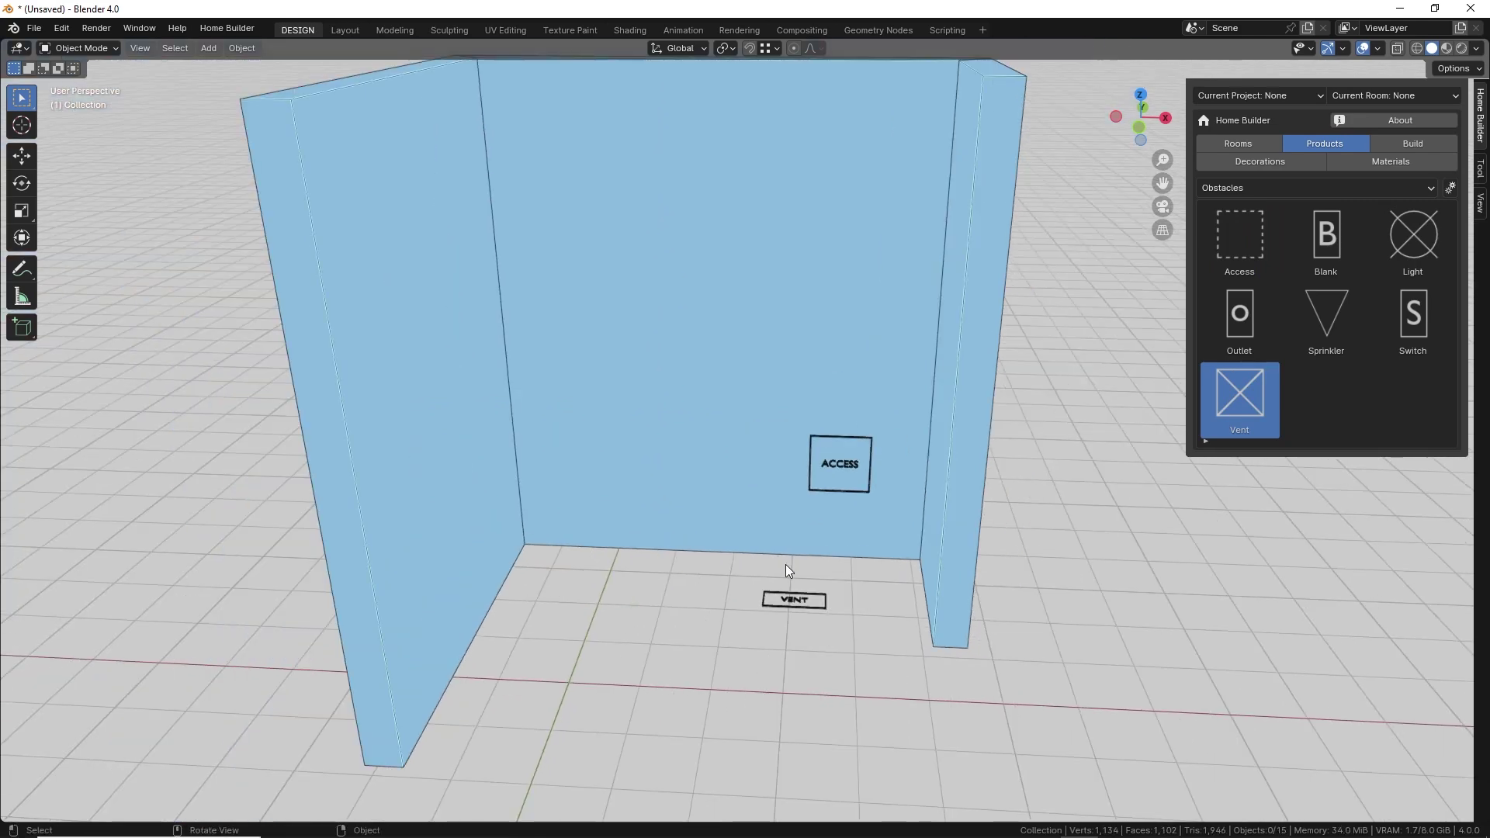
# In top view, add a plan dimension for the back wall's overall length, offset outside the room.
pyautogui.press('KP_7')
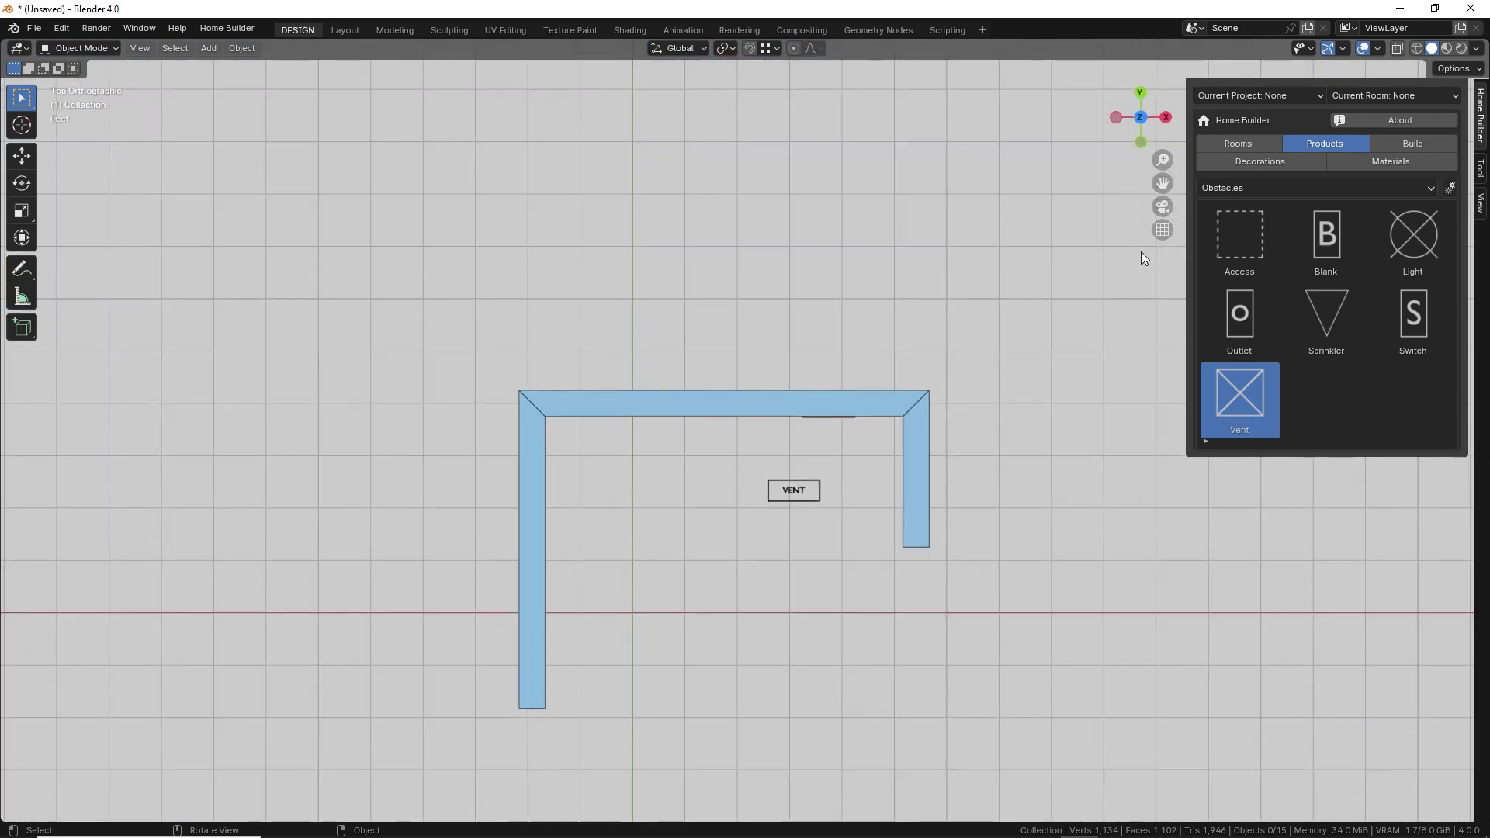
pyautogui.click(1481, 203)
pyautogui.click(1265, 138)
pyautogui.click(529, 392)
pyautogui.click(921, 396)
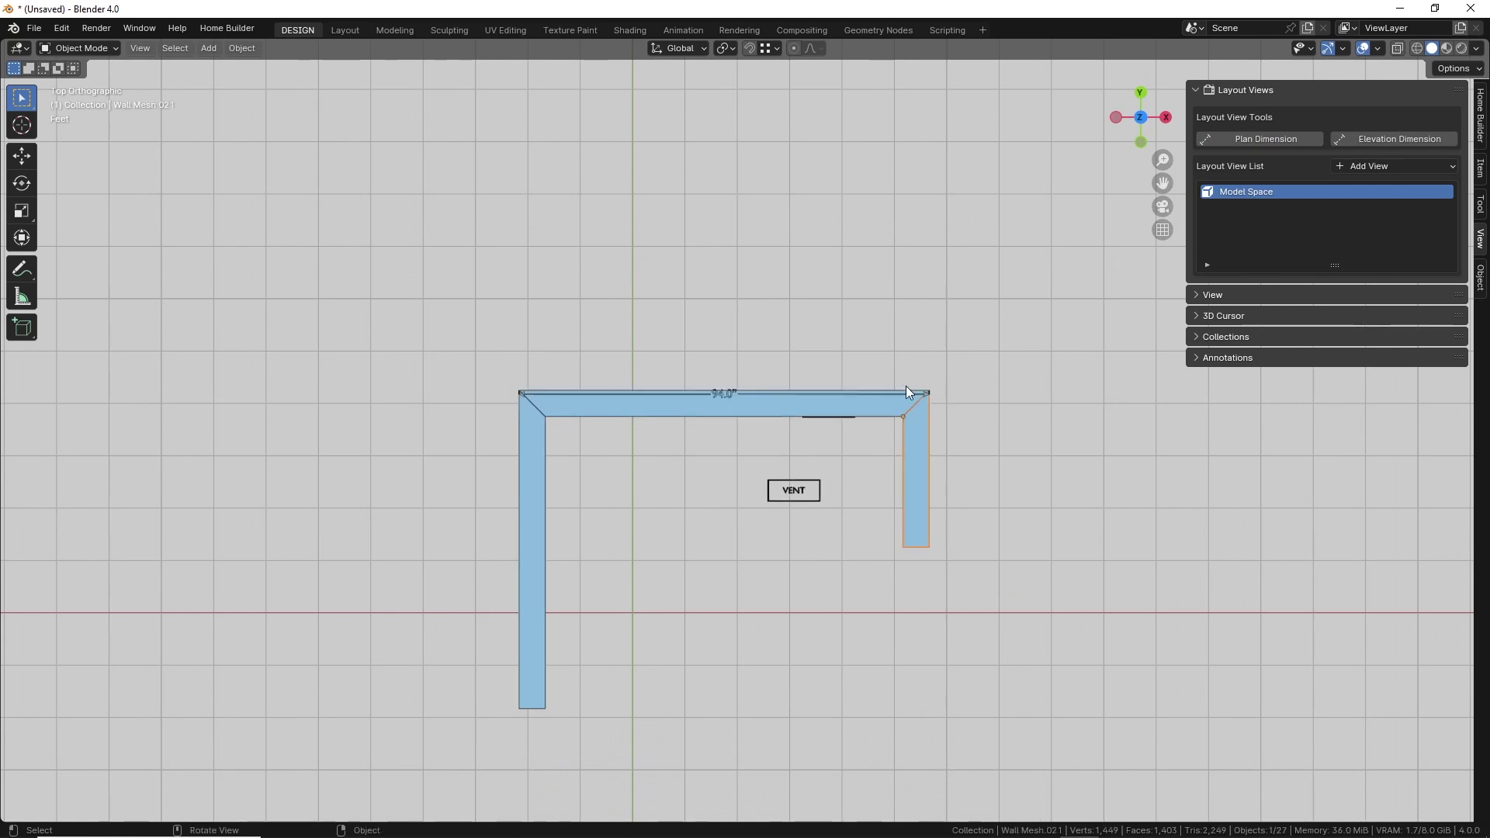
pyautogui.click(836, 337)
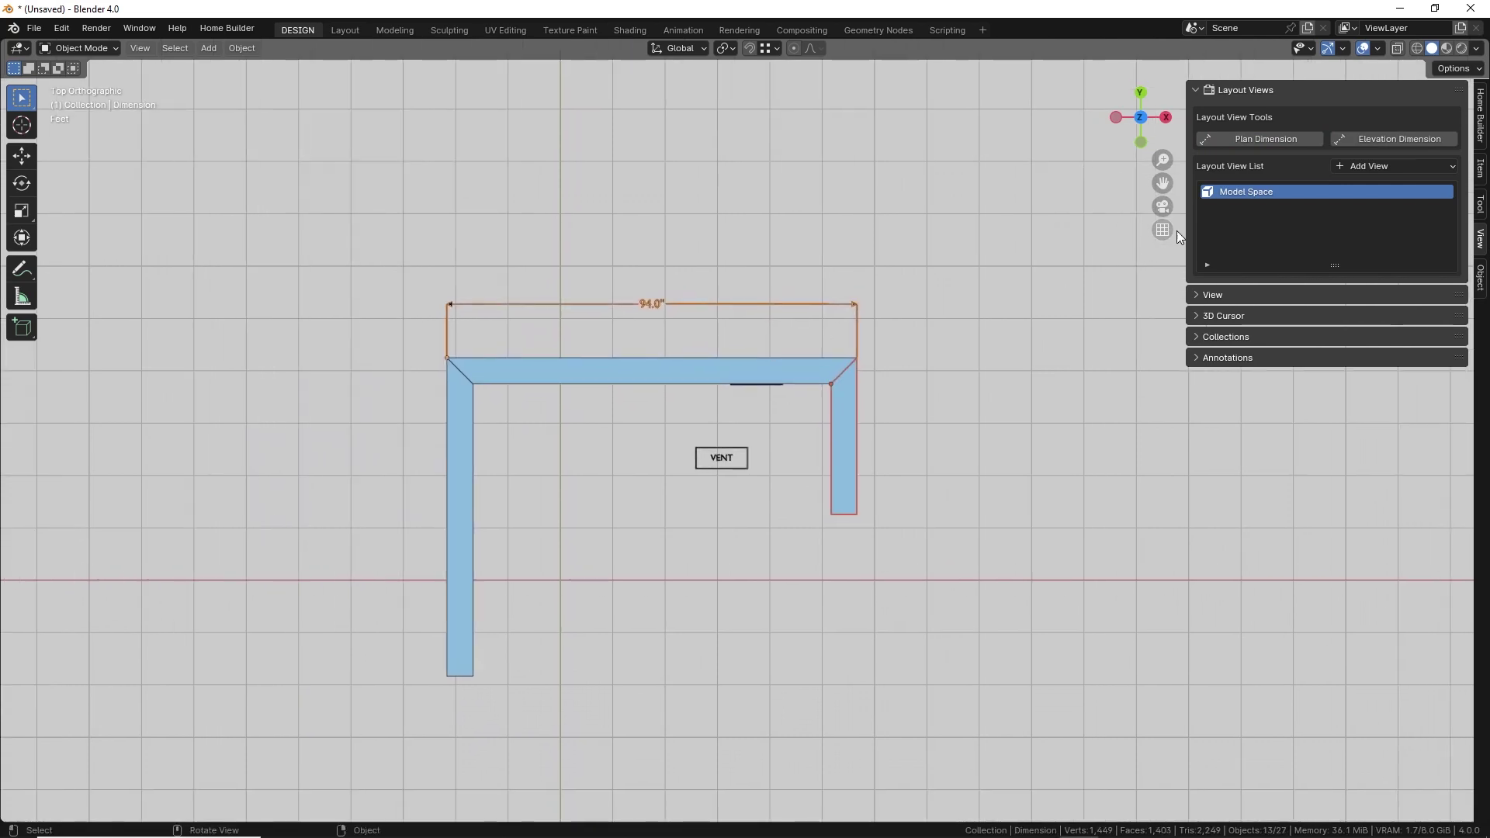
# Add a plan dimension for the right wall's overall length, offset outside the room.
pyautogui.click(1266, 140)
pyautogui.click(854, 377)
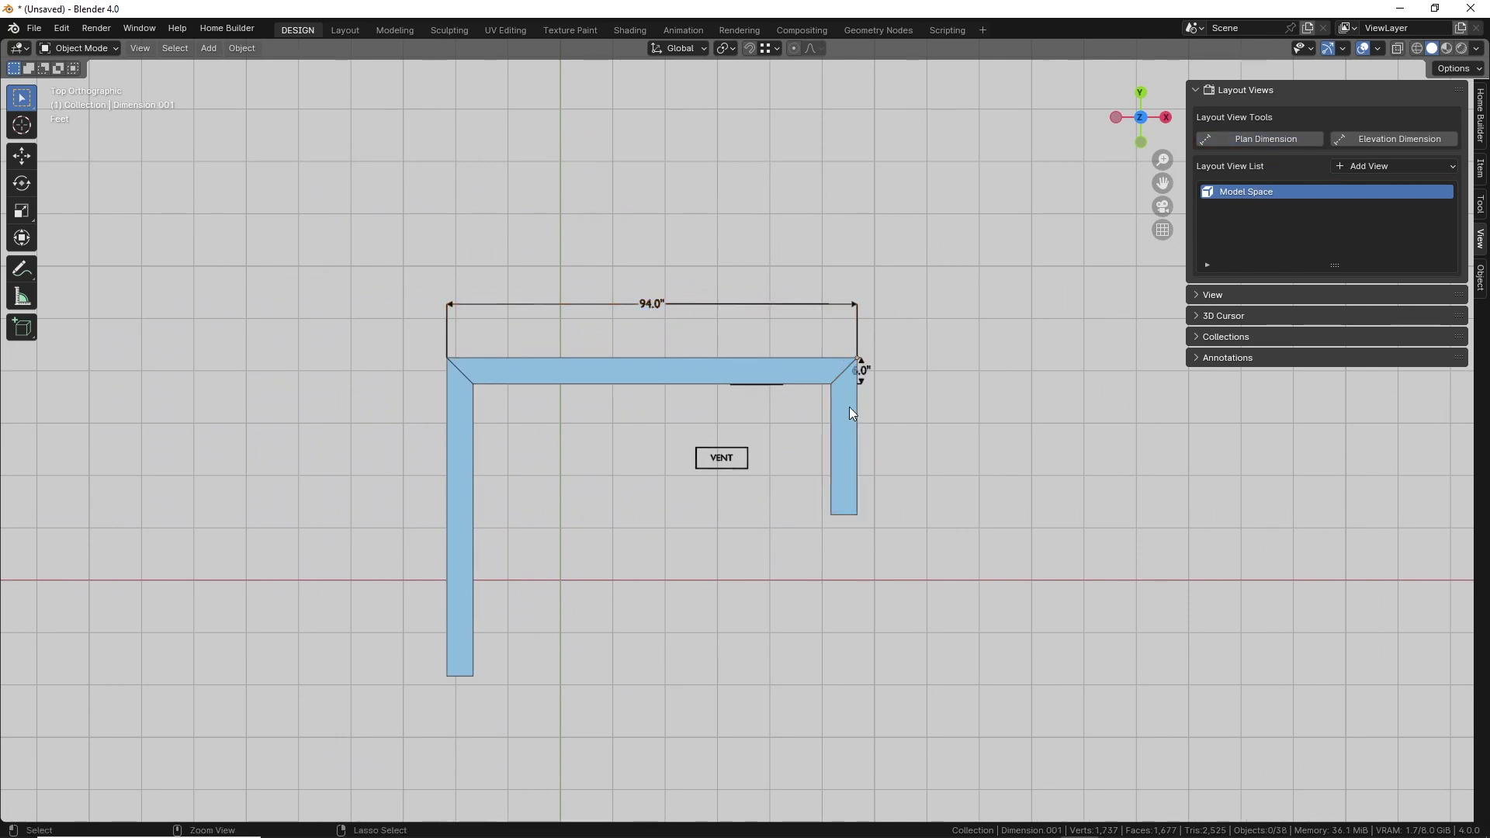
pyautogui.click(849, 506)
pyautogui.click(901, 510)
pyautogui.click(904, 503)
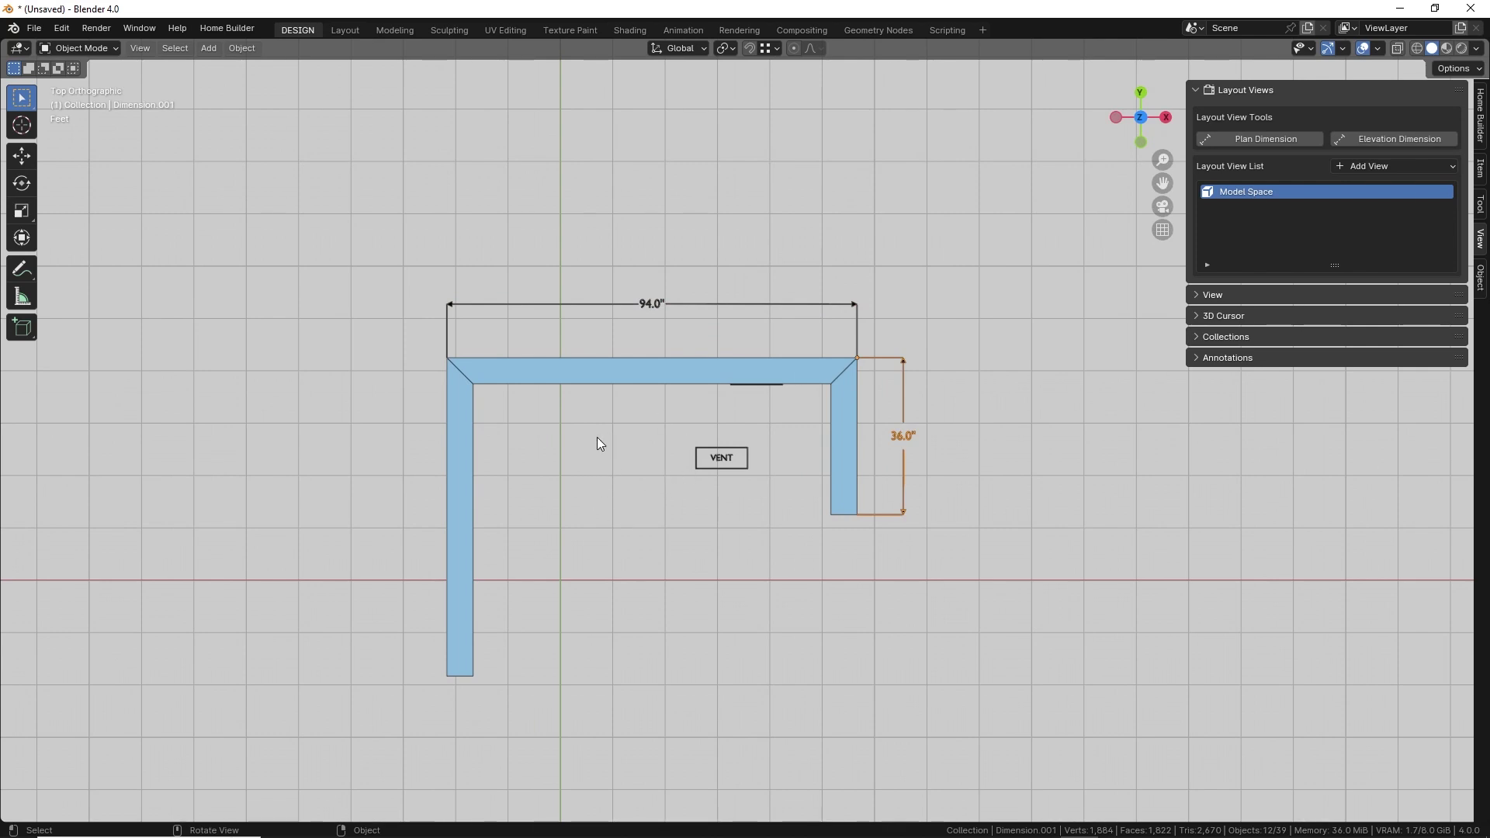
# Add a freestanding horizontal plan dimension about 18.4" long in the empty space left of the walls.
pyautogui.scroll(-1, 598, 436)
pyautogui.keyDown('shift'); pyautogui.moveTo(598, 437); pyautogui.dragTo(734, 413, button='middle'); pyautogui.keyUp('shift')
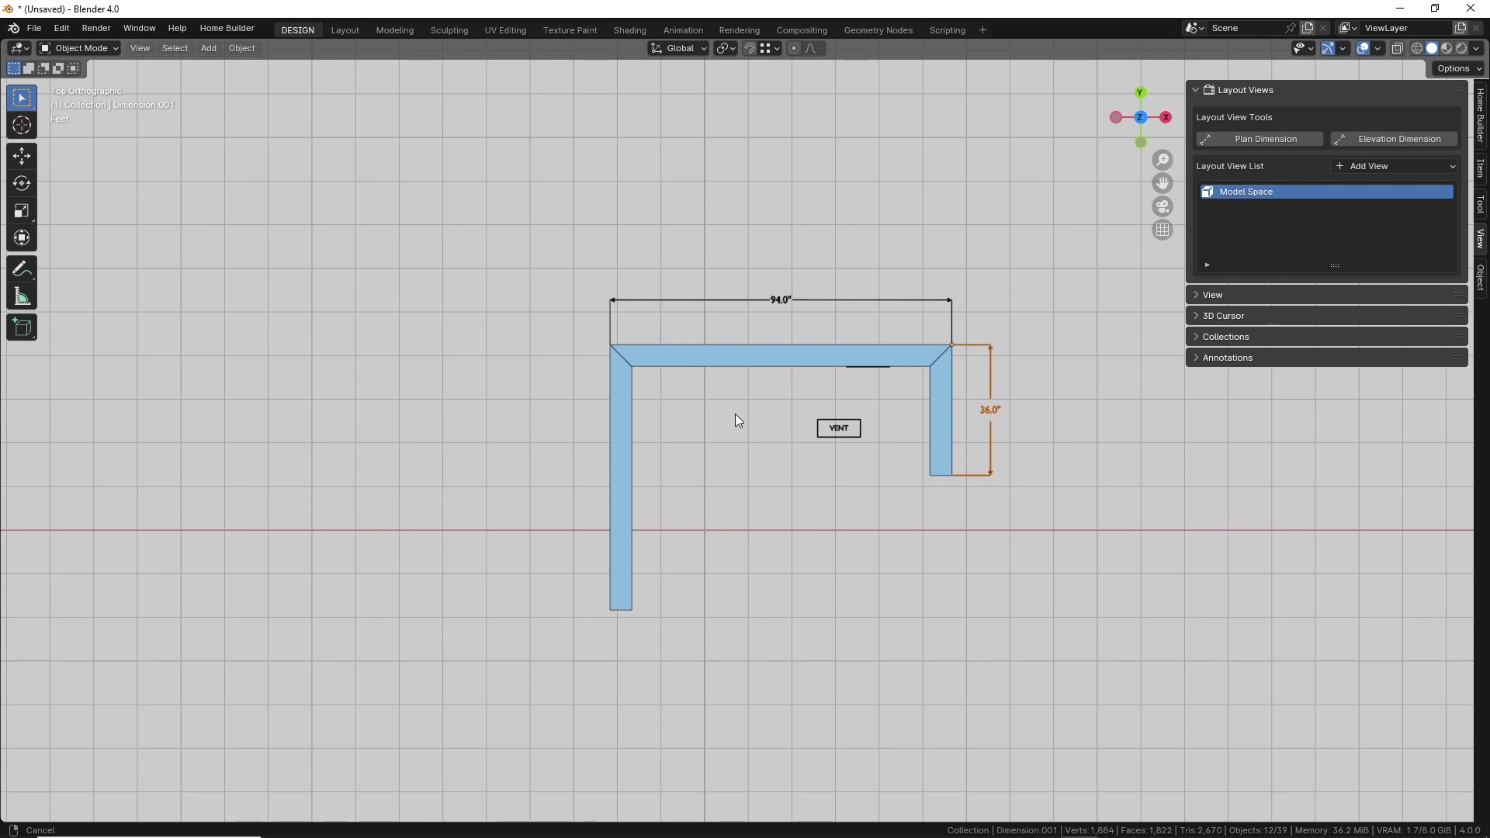
pyautogui.click(1242, 140)
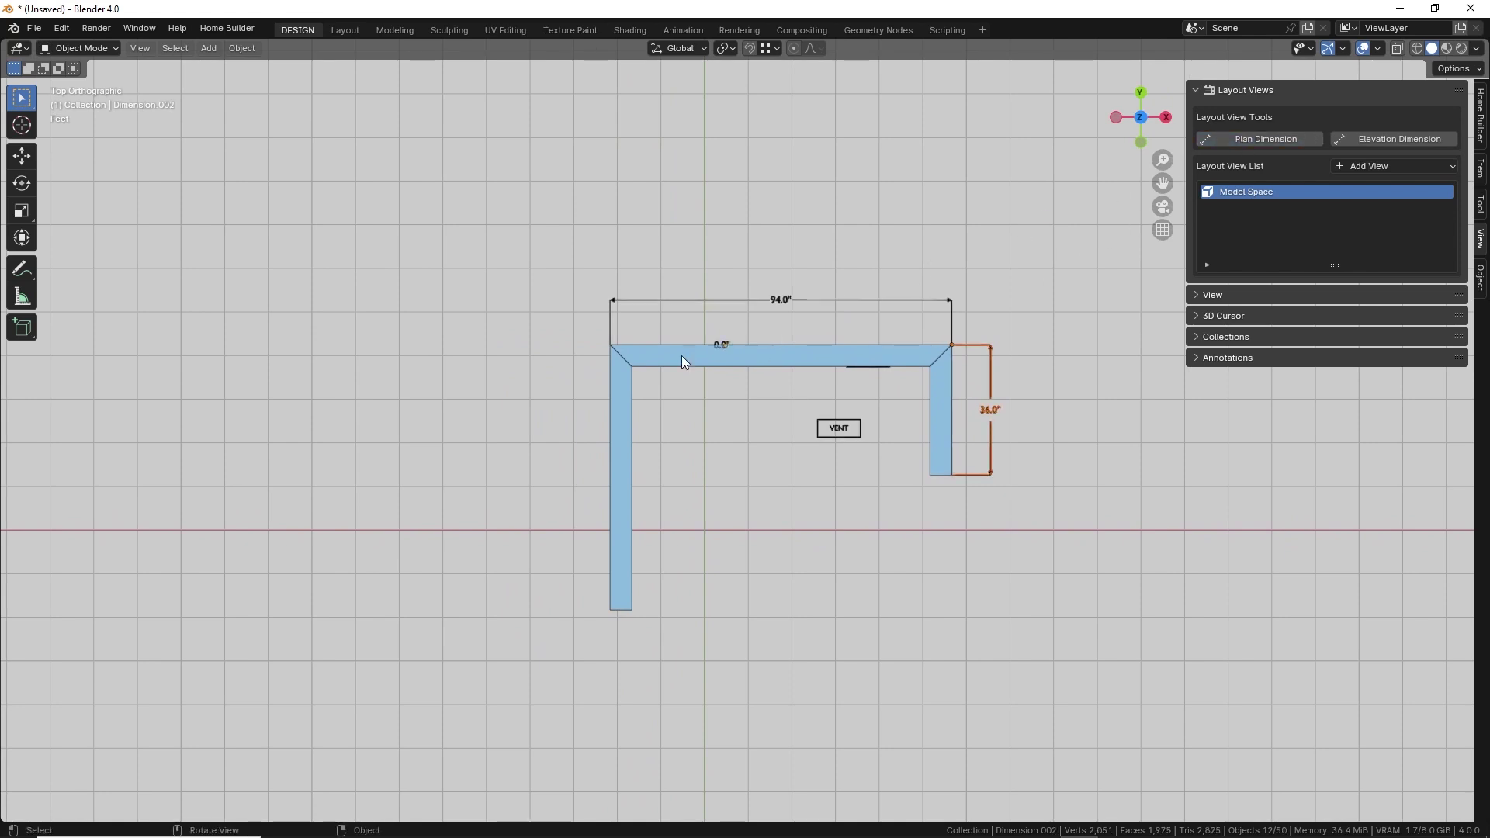
pyautogui.click(436, 442)
pyautogui.click(503, 441)
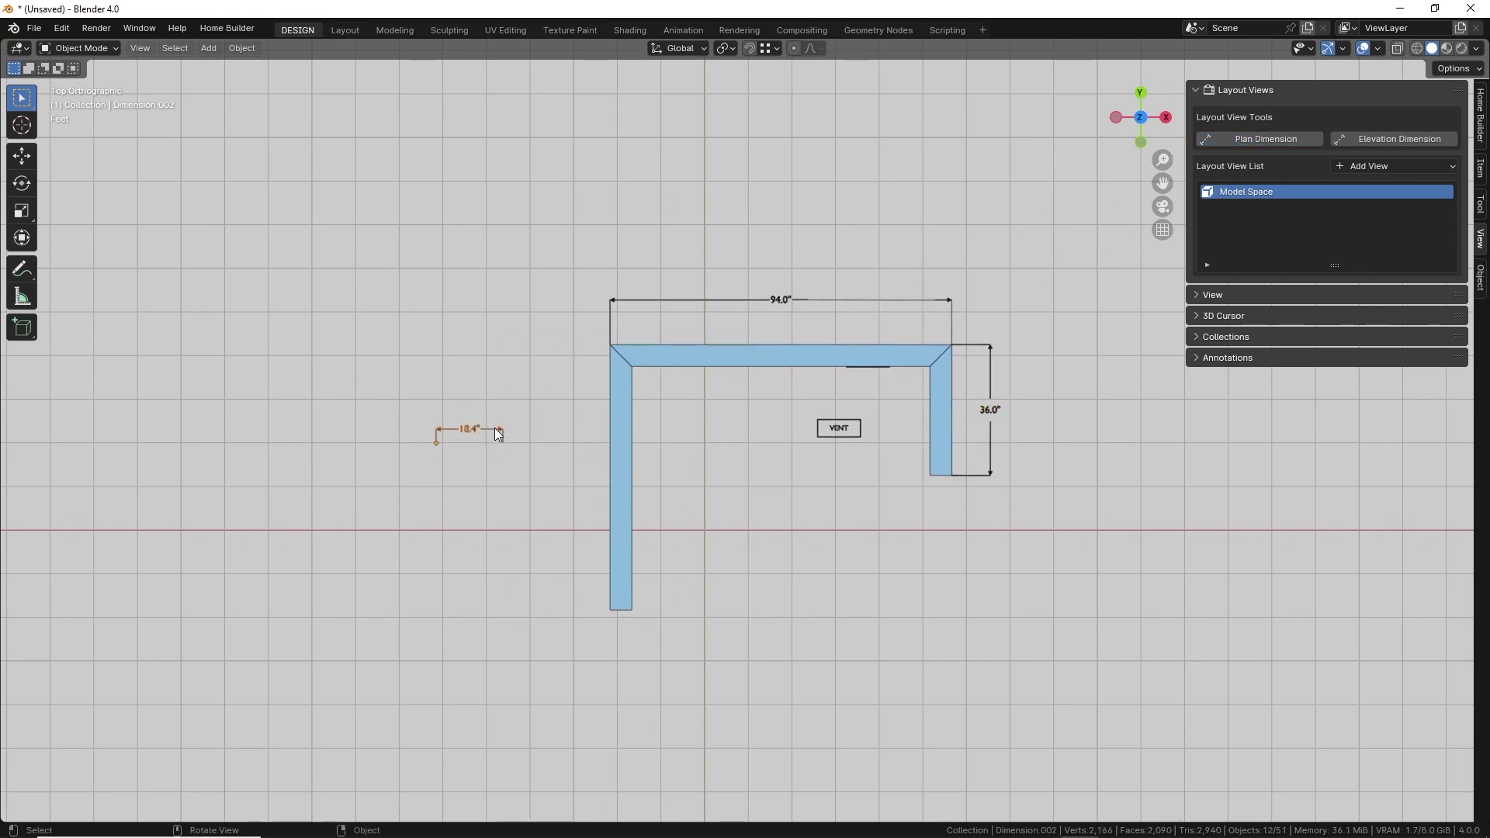
pyautogui.rightClick(495, 427)
pyautogui.press('Escape')
pyautogui.keyDown('shift'); pyautogui.moveTo(488, 423); pyautogui.dragTo(527, 420, button='middle'); pyautogui.keyUp('shift')
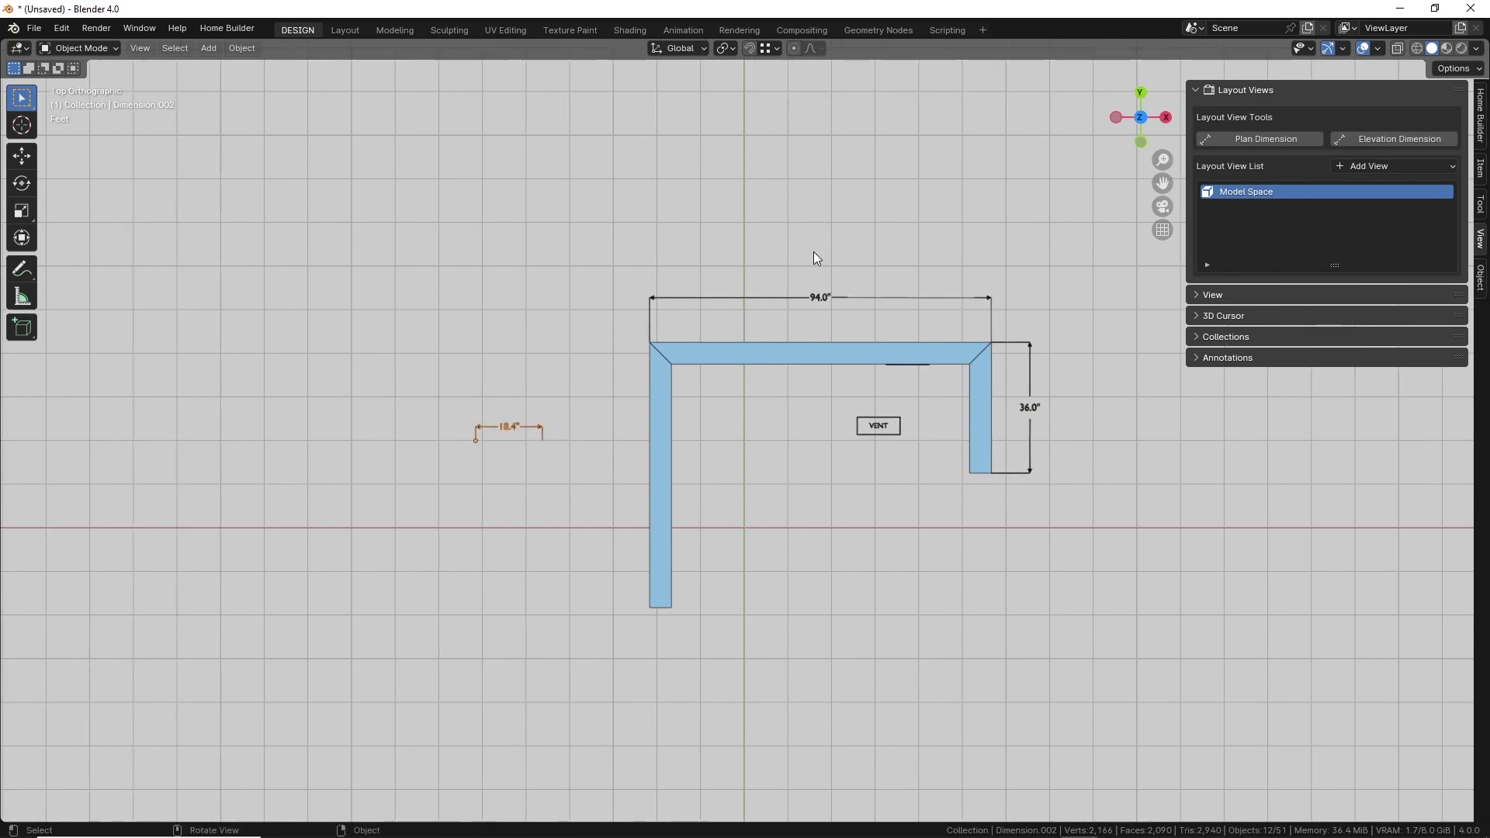
# In the Geometry Nodes workspace, set the freestanding dimension's arrow height to 1.08", arrow length 1.78", leader length 5.44" and line extension 1.6".
pyautogui.click(878, 30)
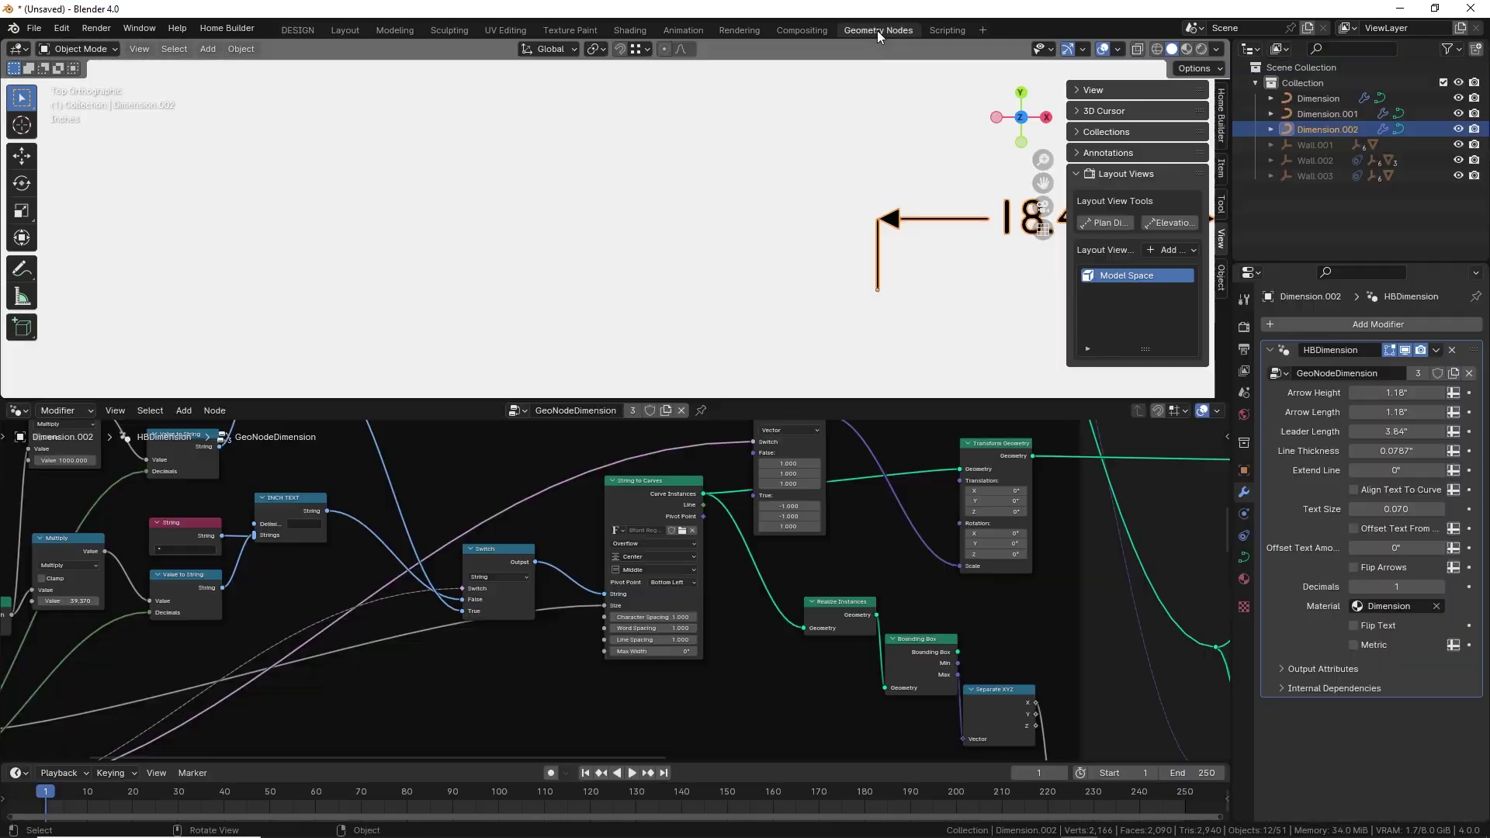
pyautogui.press('KP_Decimal')
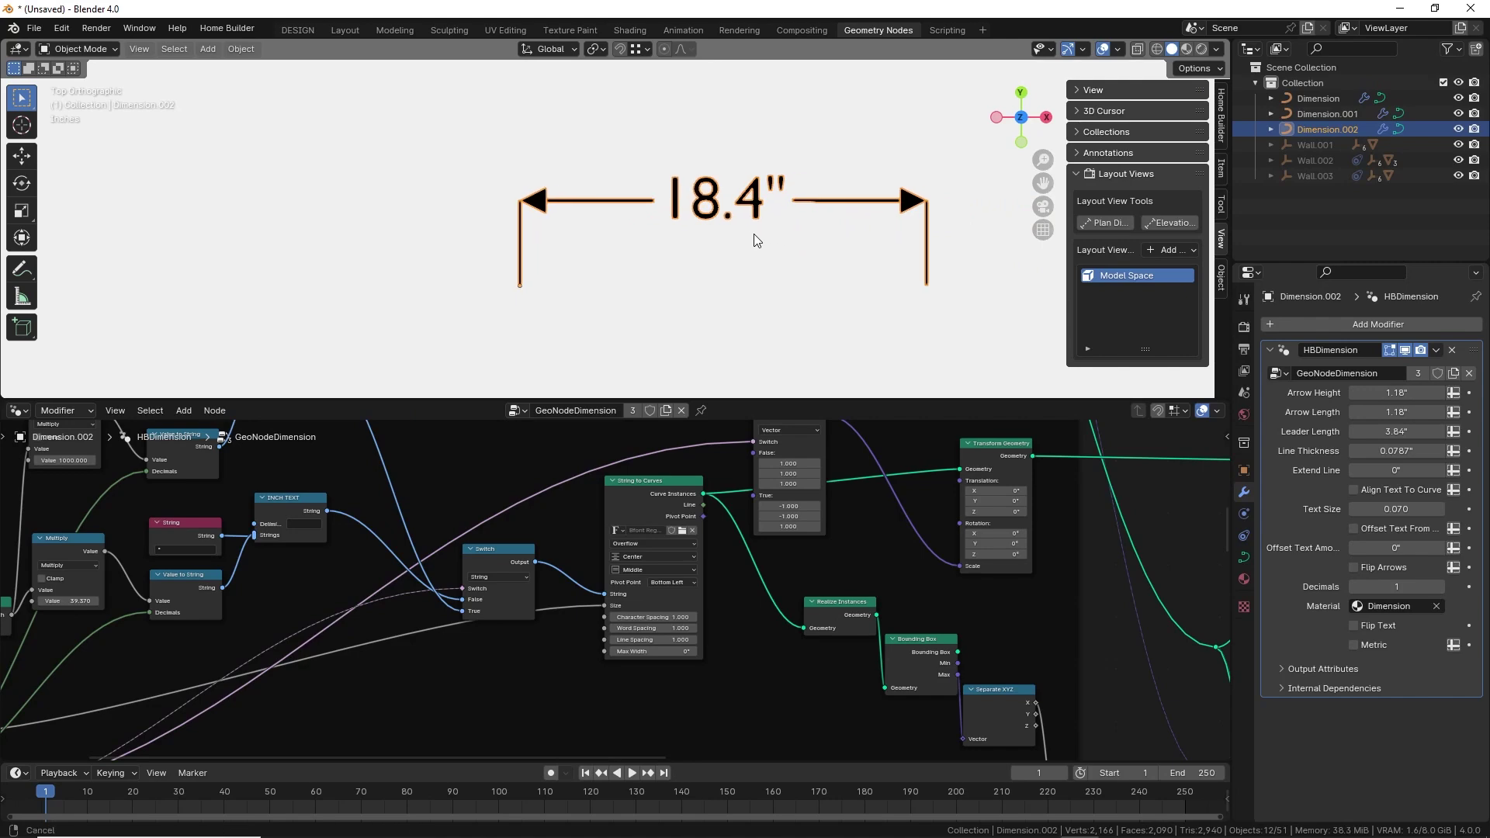
pyautogui.keyDown('ctrl'); pyautogui.moveTo(591, 557); pyautogui.dragTo(644, 553, button='middle'); pyautogui.keyUp('ctrl')
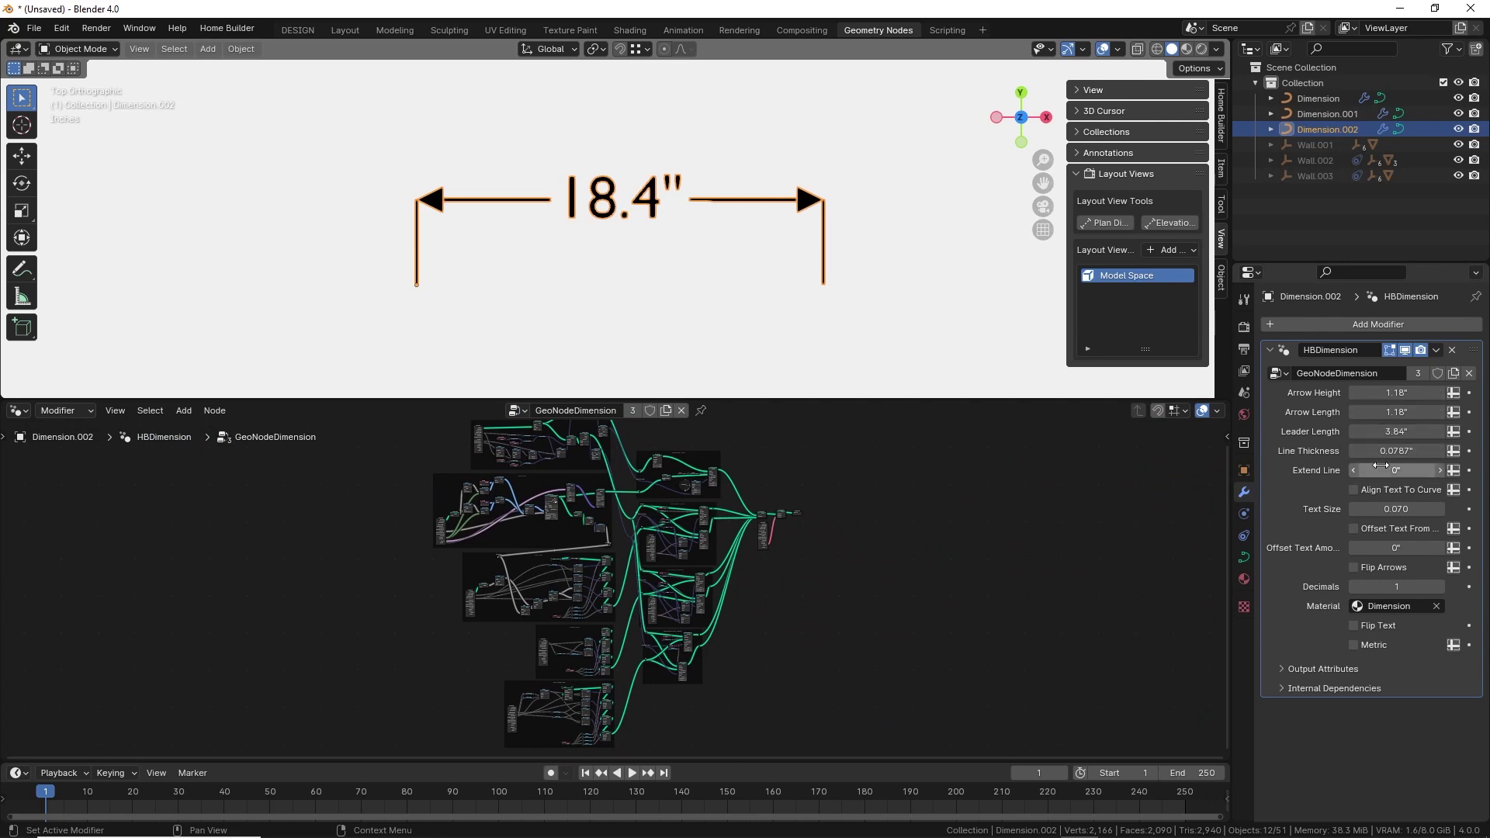
pyautogui.moveTo(1390, 393); pyautogui.dragTo(1412, 470)
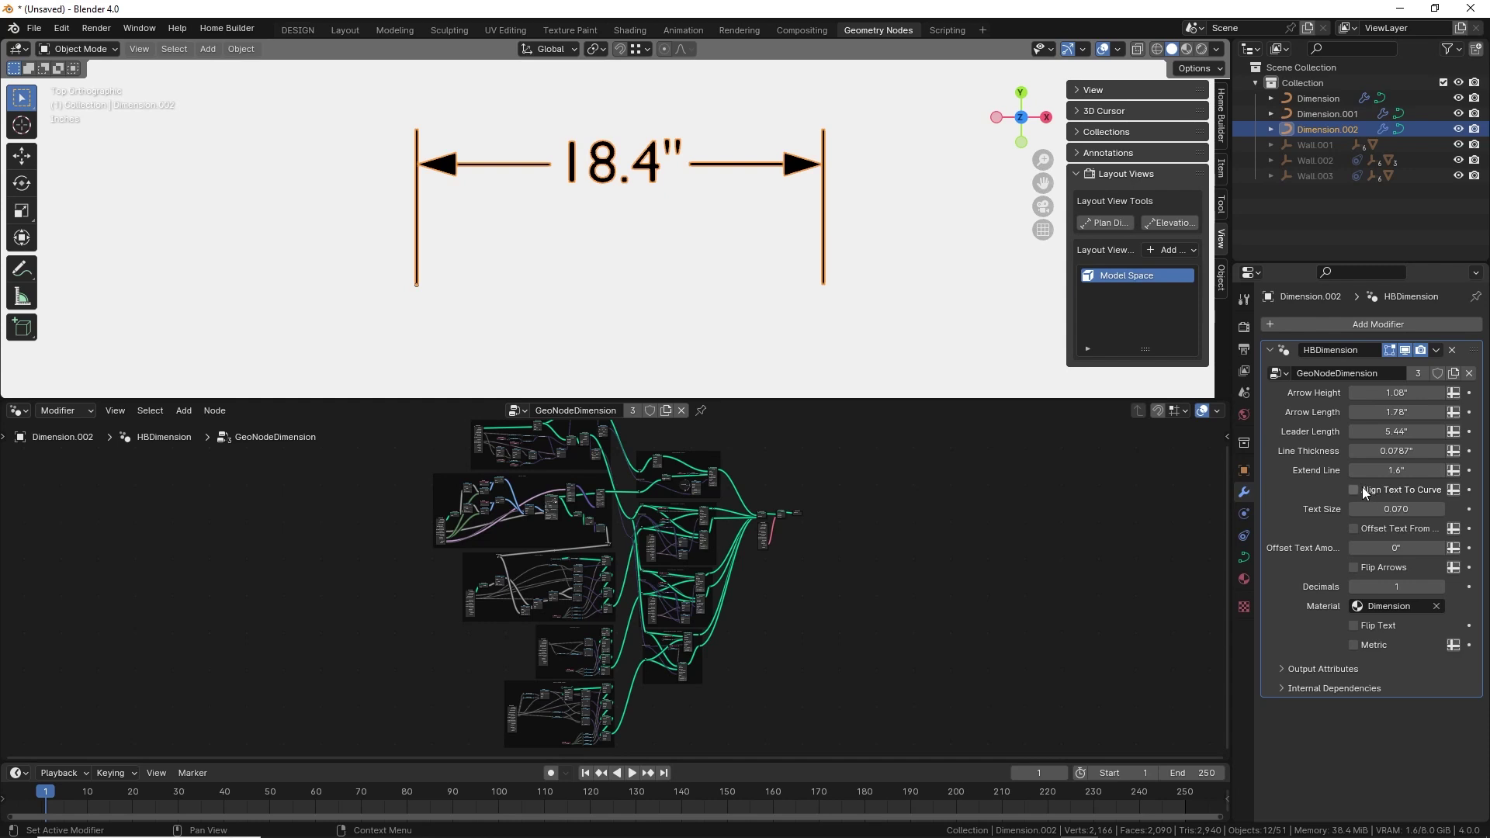
# Move the freestanding dimension's right end point upward in Edit Mode to slant the dimension, about 18.1" long.
pyautogui.scroll(-1, 815, 295)
pyautogui.press('Tab')
pyautogui.click(787, 322)
pyautogui.press('g')
pyautogui.click(768, 221)
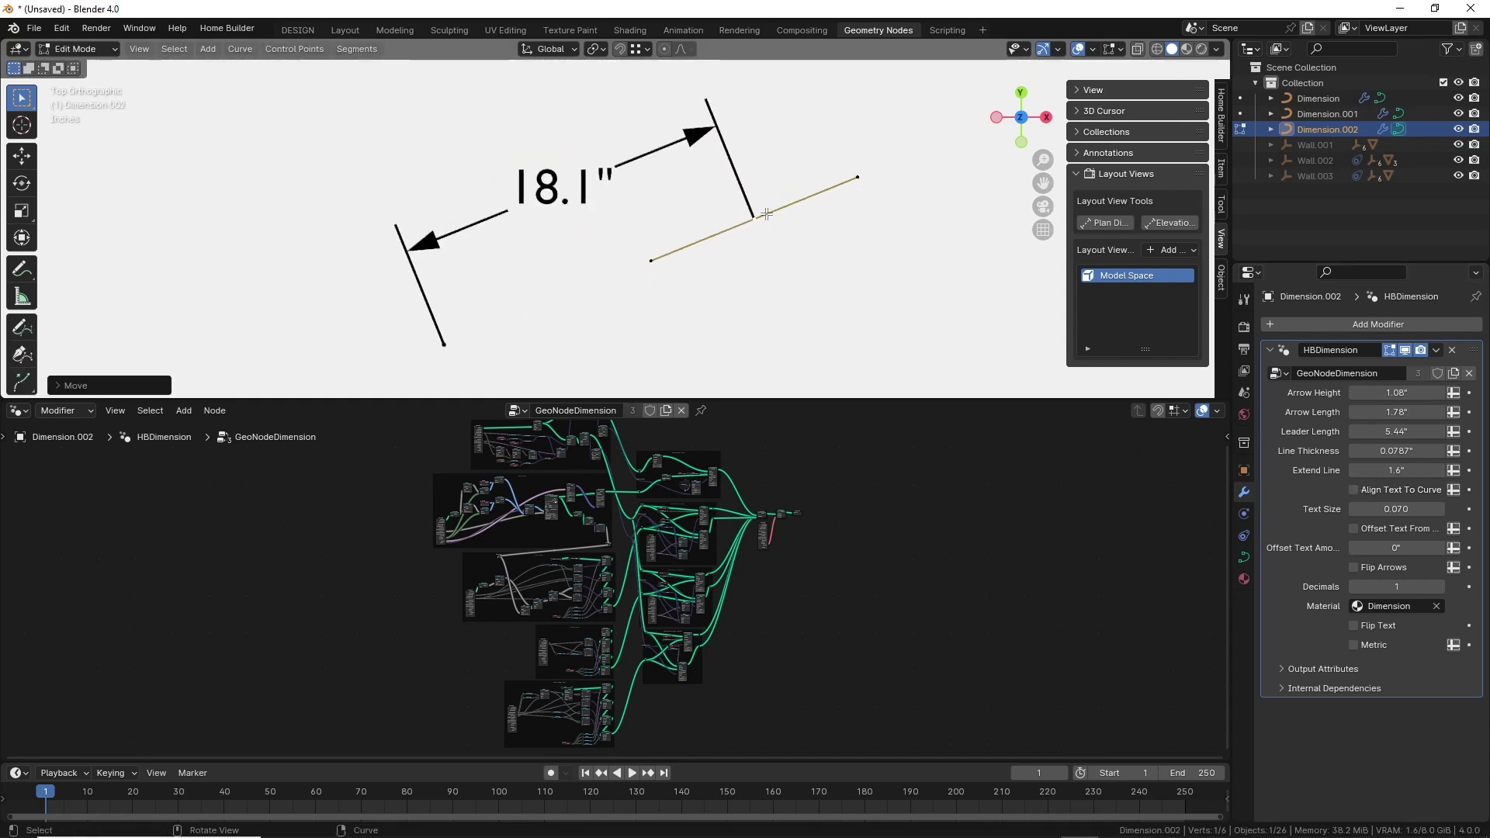
pyautogui.press('Tab')
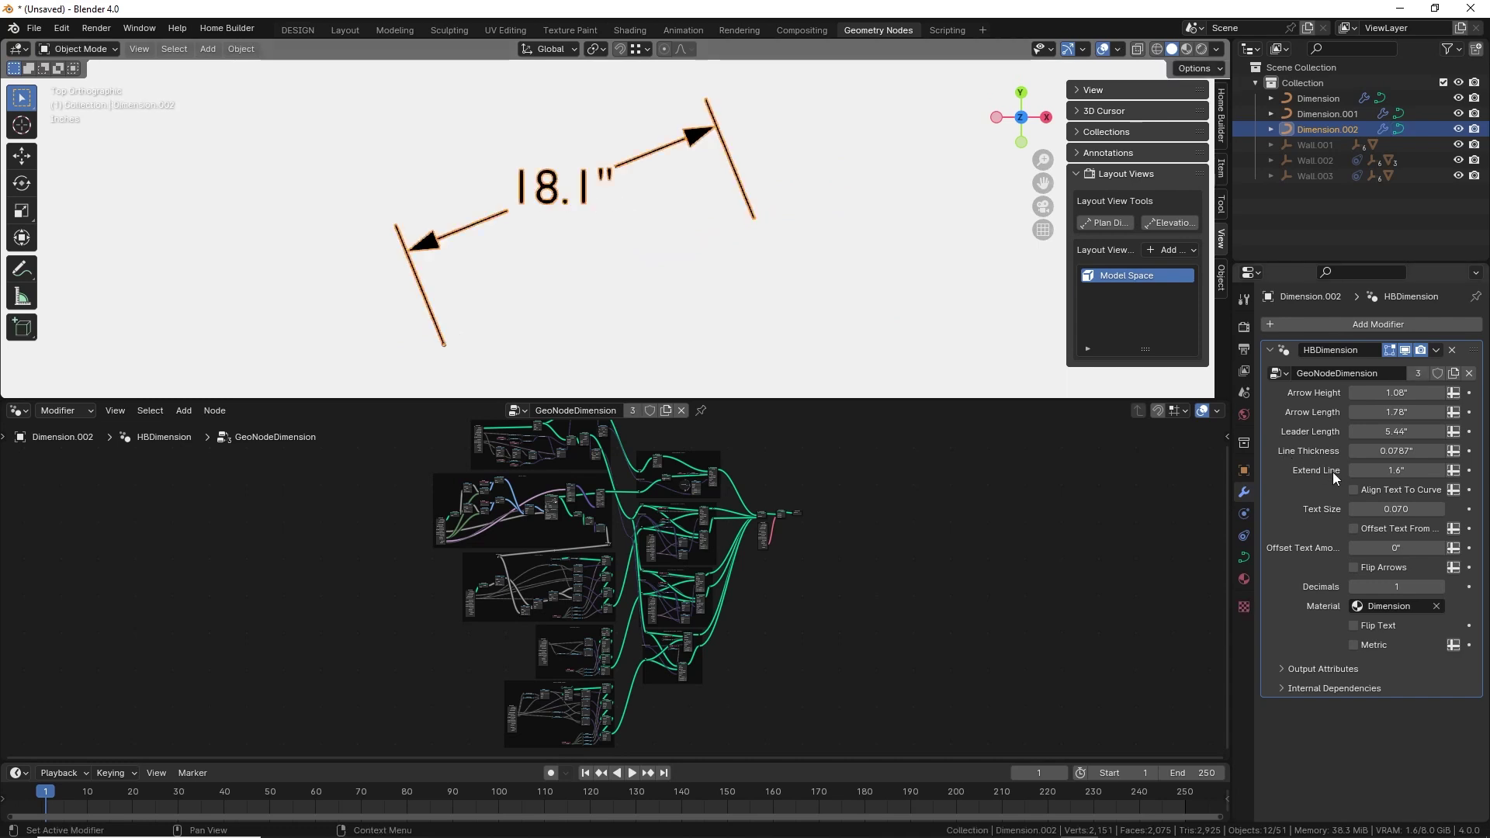
# Align the dimension text to the curve at text size 0.057 and offset it from the line by 2.1".
pyautogui.click(1355, 491)
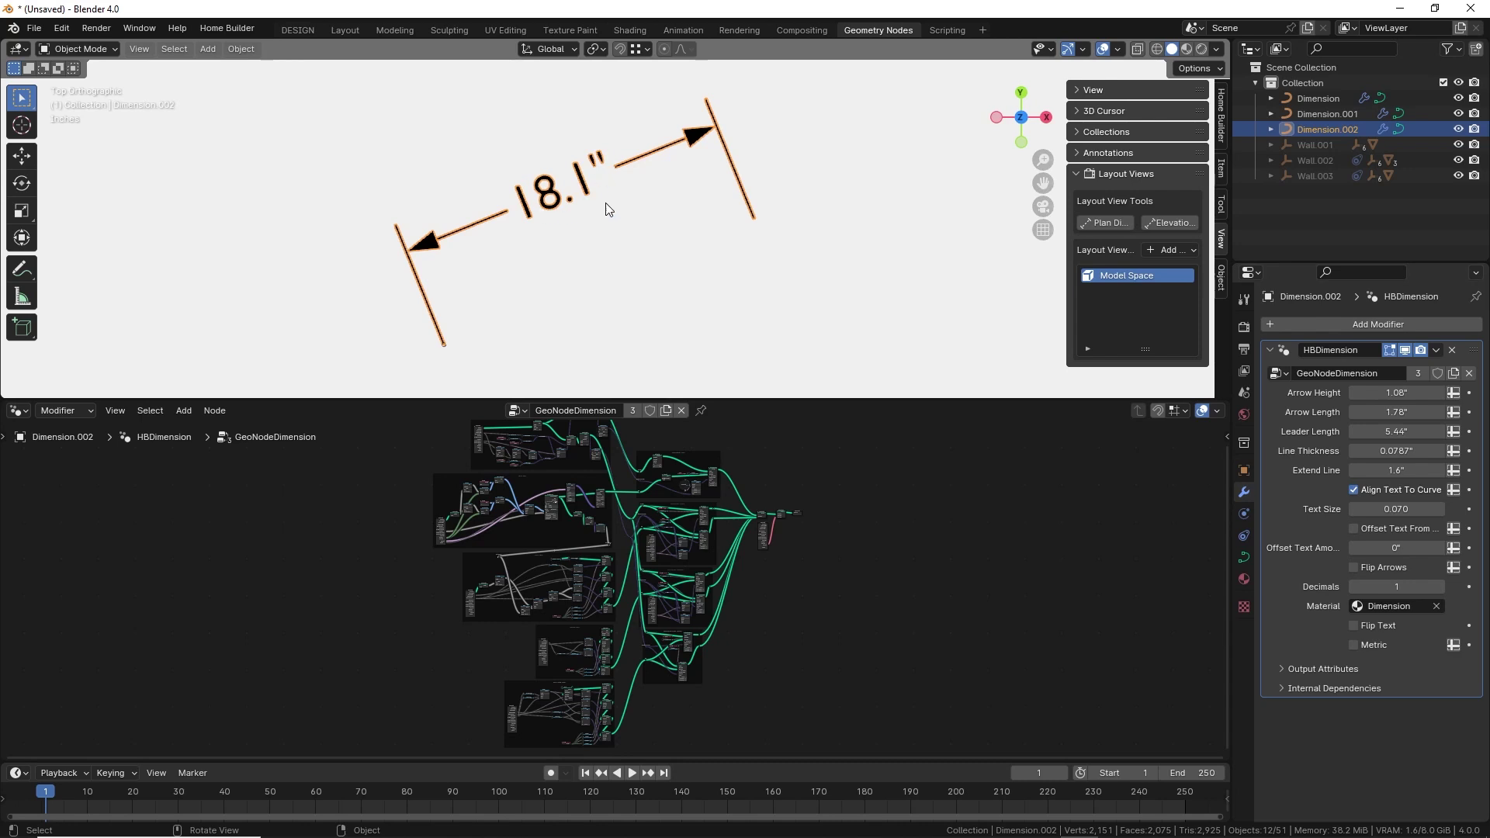
pyautogui.moveTo(1395, 508); pyautogui.dragTo(1374, 508)
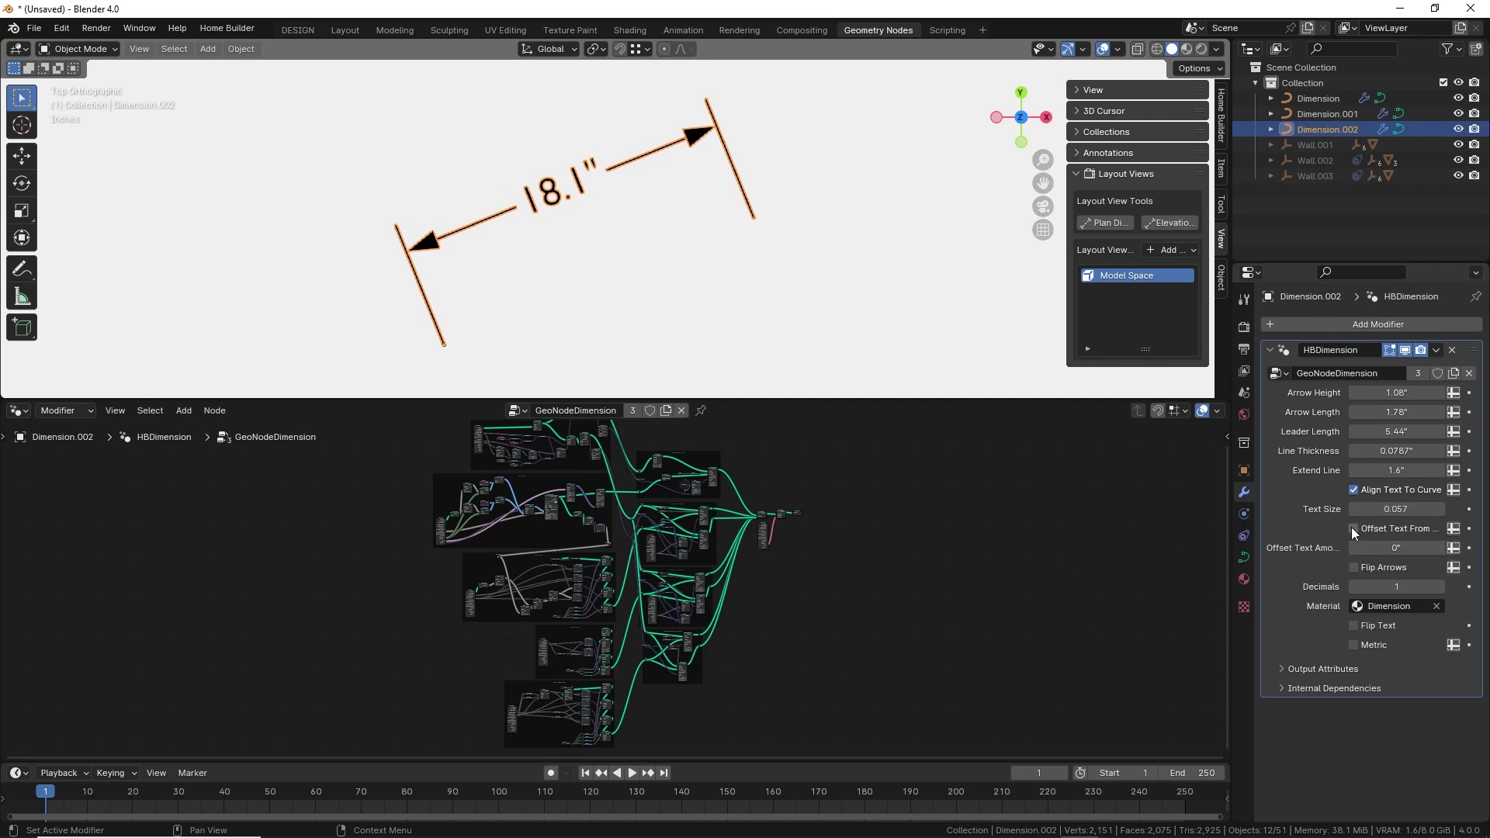
pyautogui.click(1353, 528)
pyautogui.moveTo(1389, 548); pyautogui.dragTo(1465, 548)
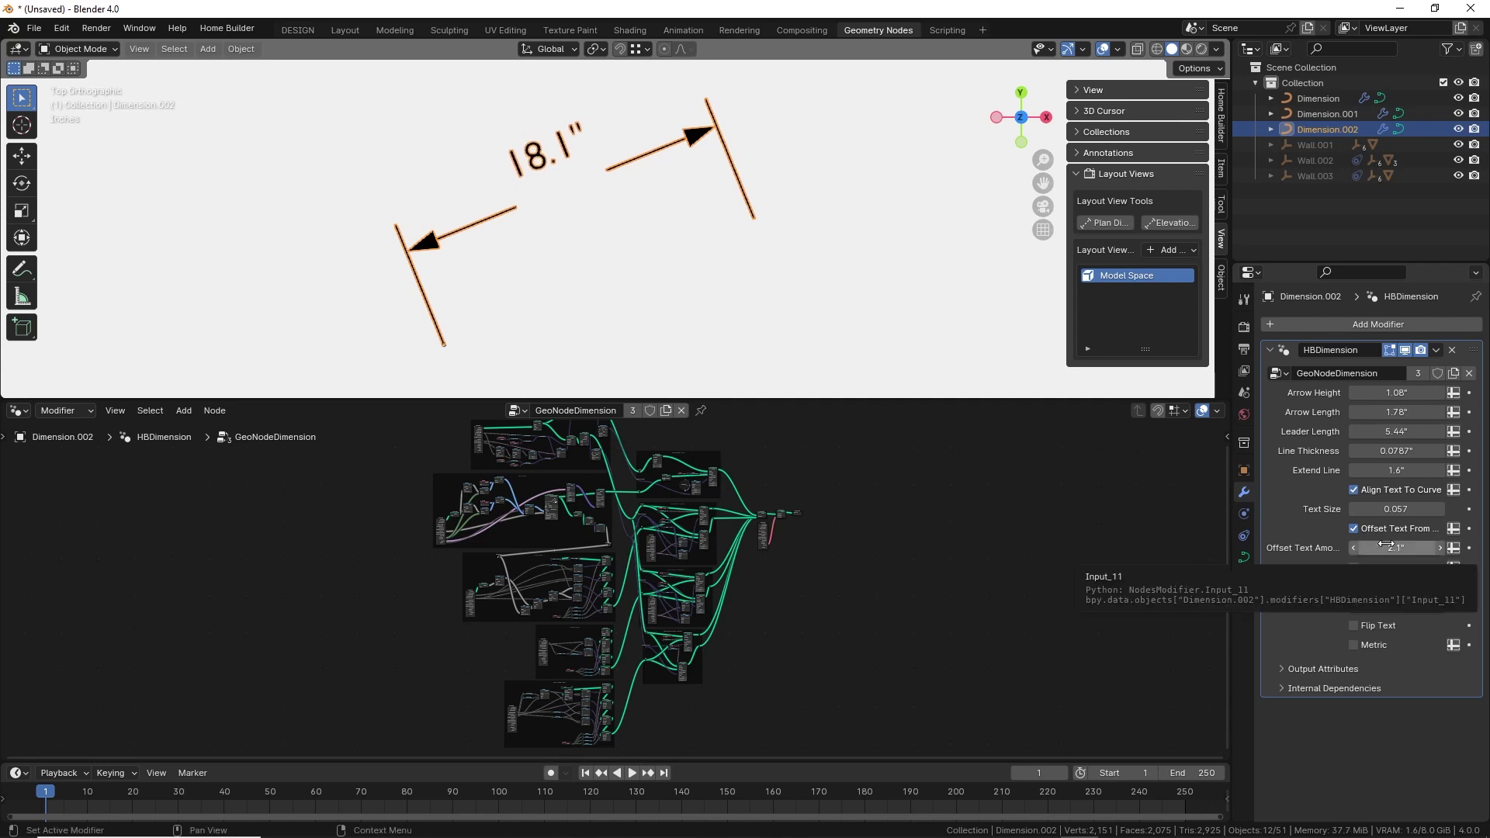
# Try the Flip Arrows option on the slanted dimension and switch it back off.
pyautogui.click(1353, 567)
pyautogui.click(1353, 567)
pyautogui.click(1354, 567)
pyautogui.click(1354, 568)
# Try three decimals and metric units on the dimension, restoring one decimal and inches.
pyautogui.click(1439, 584)
pyautogui.click(1439, 584)
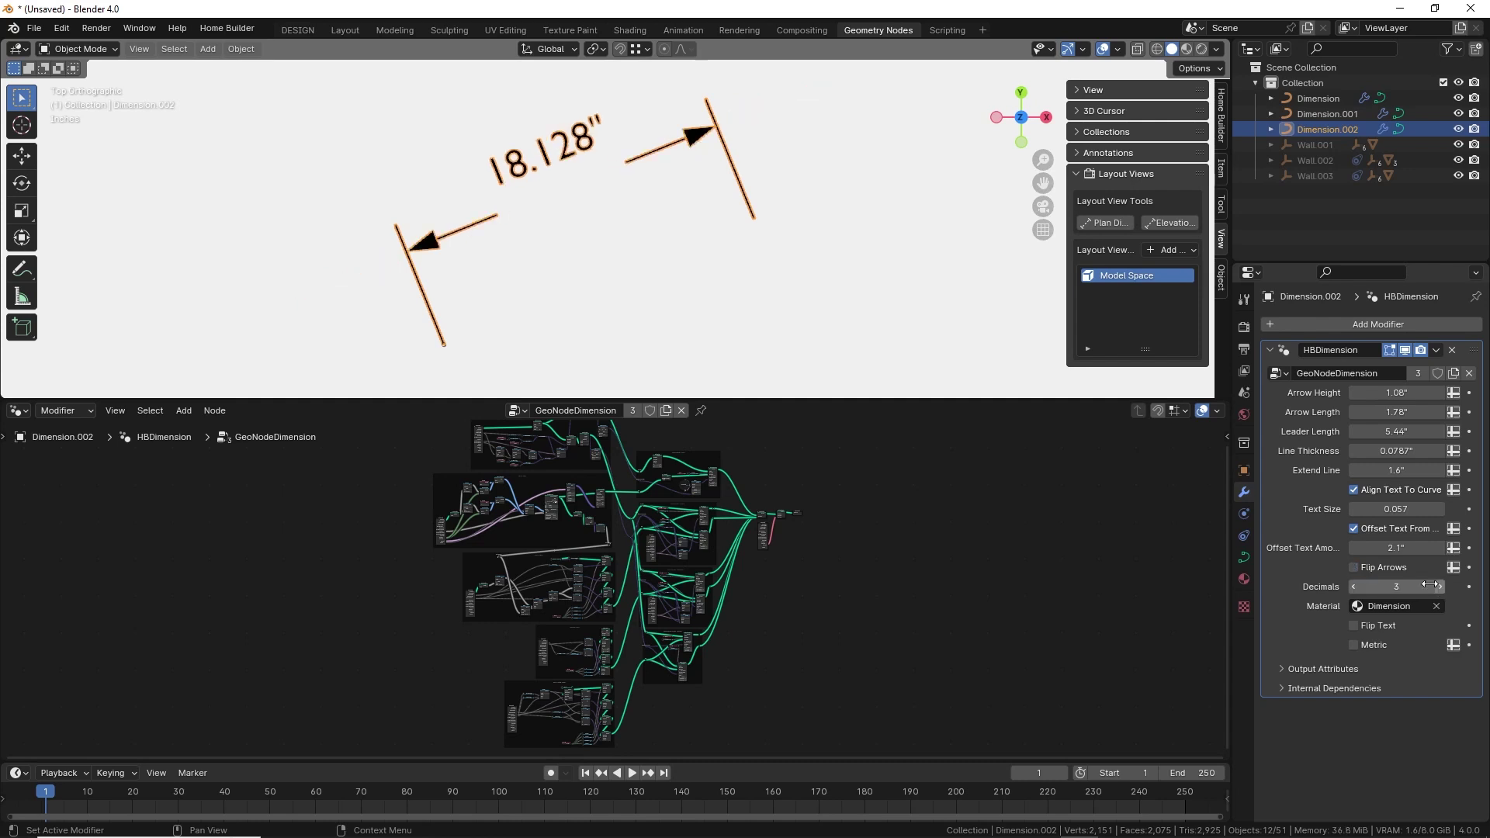
pyautogui.click(1354, 586)
pyautogui.click(1354, 586)
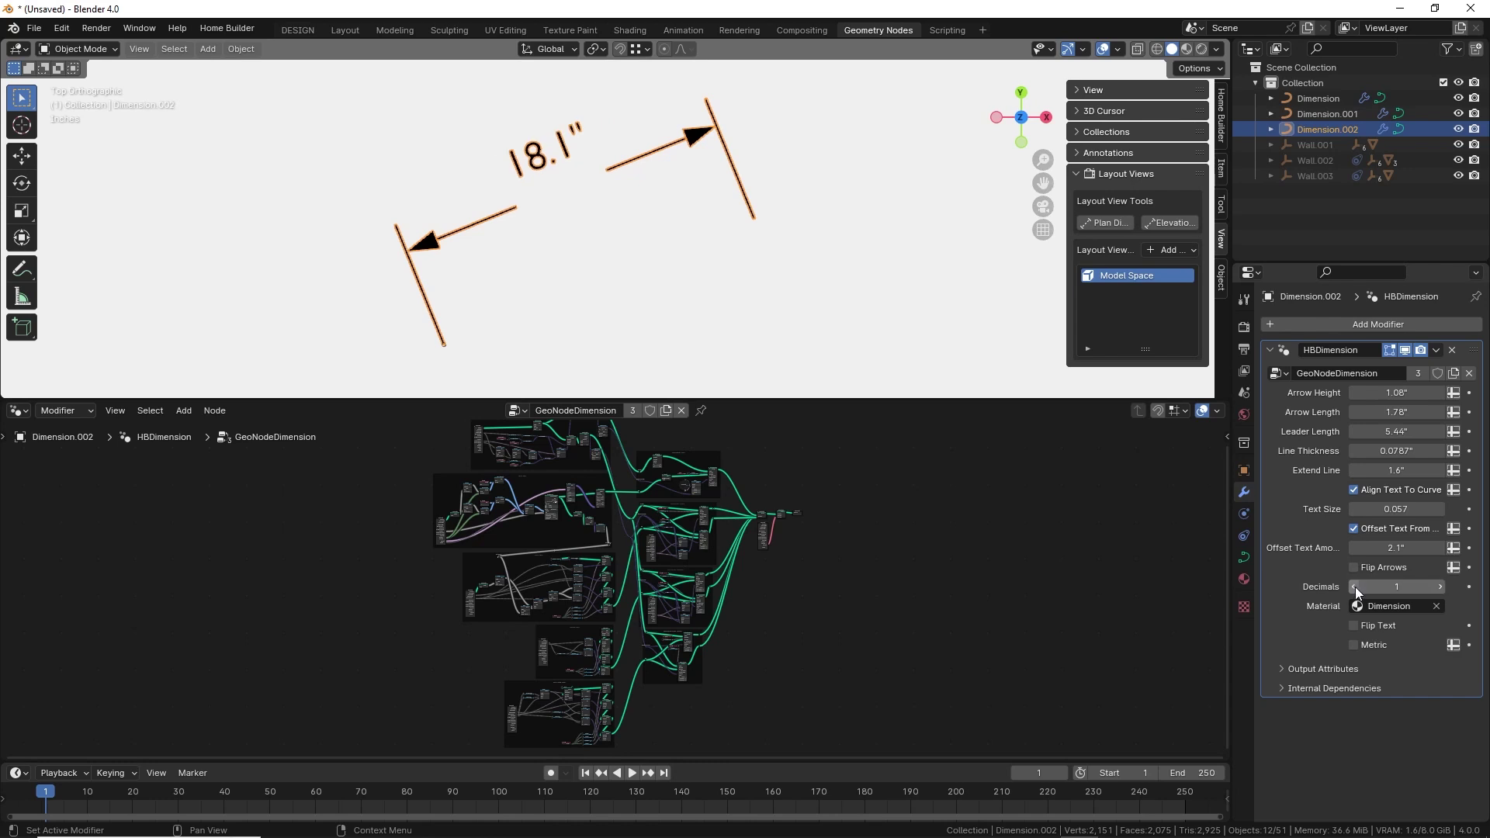
pyautogui.click(1354, 644)
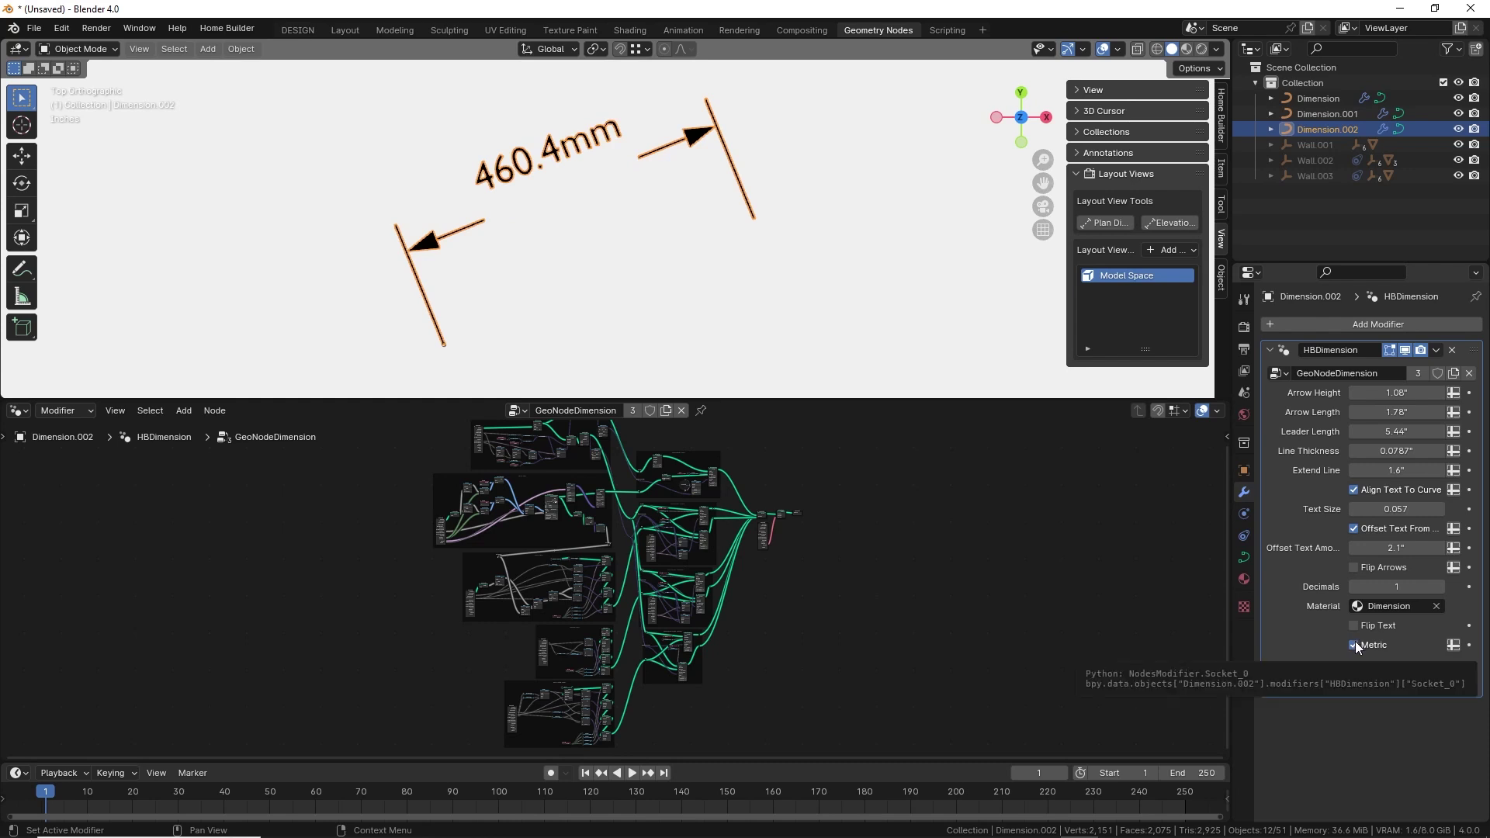
pyautogui.click(1354, 645)
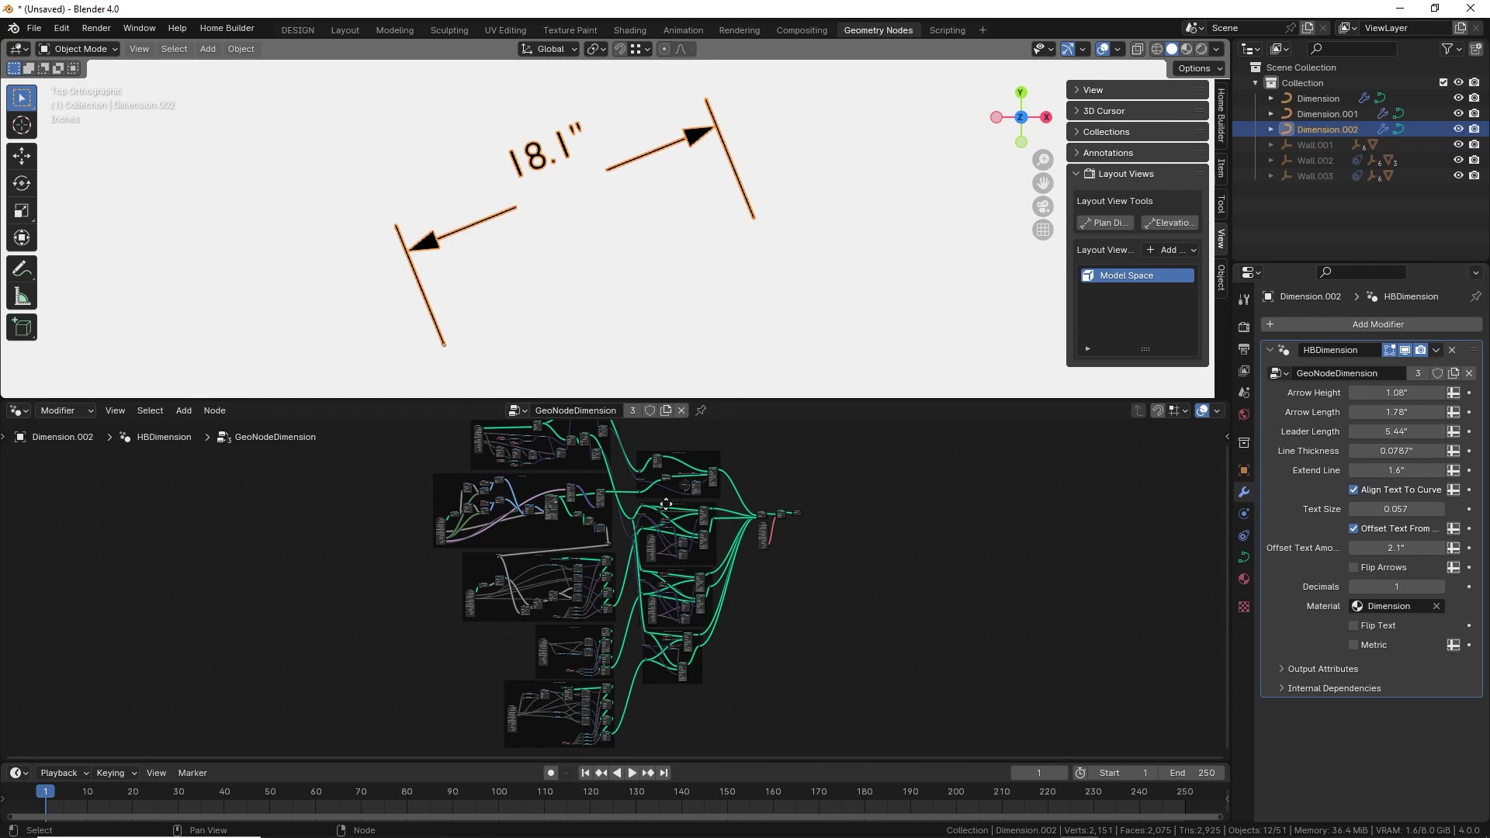
# Examine the GeoNodeDimension node tree, including its text, line, arrow and instancing frames.
pyautogui.moveTo(666, 505); pyautogui.dragTo(714, 555, button='middle')
pyautogui.scroll(2, 621, 491)
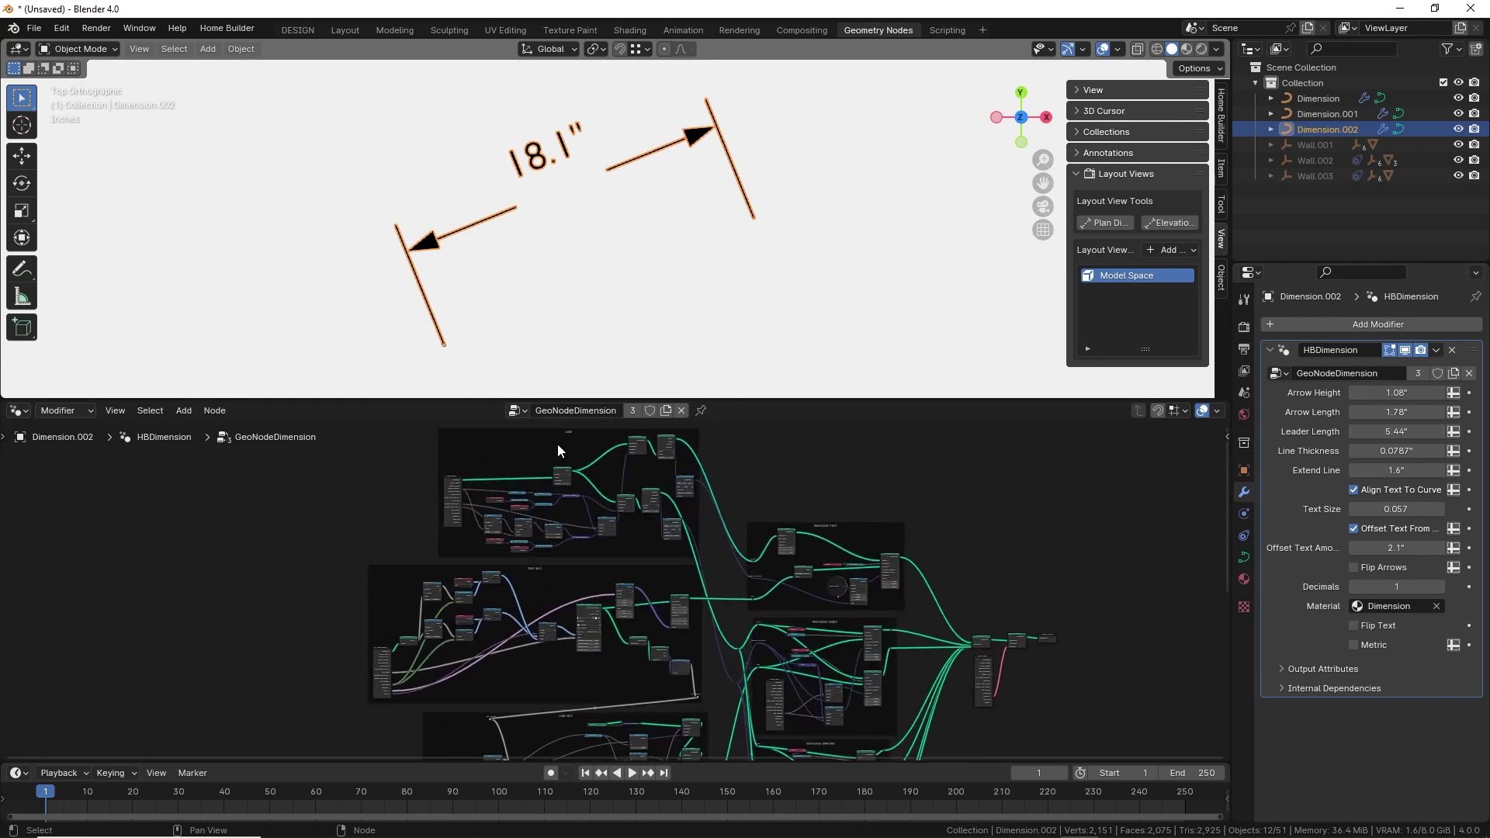
pyautogui.scroll(3, 579, 561)
pyautogui.scroll(2, 579, 561)
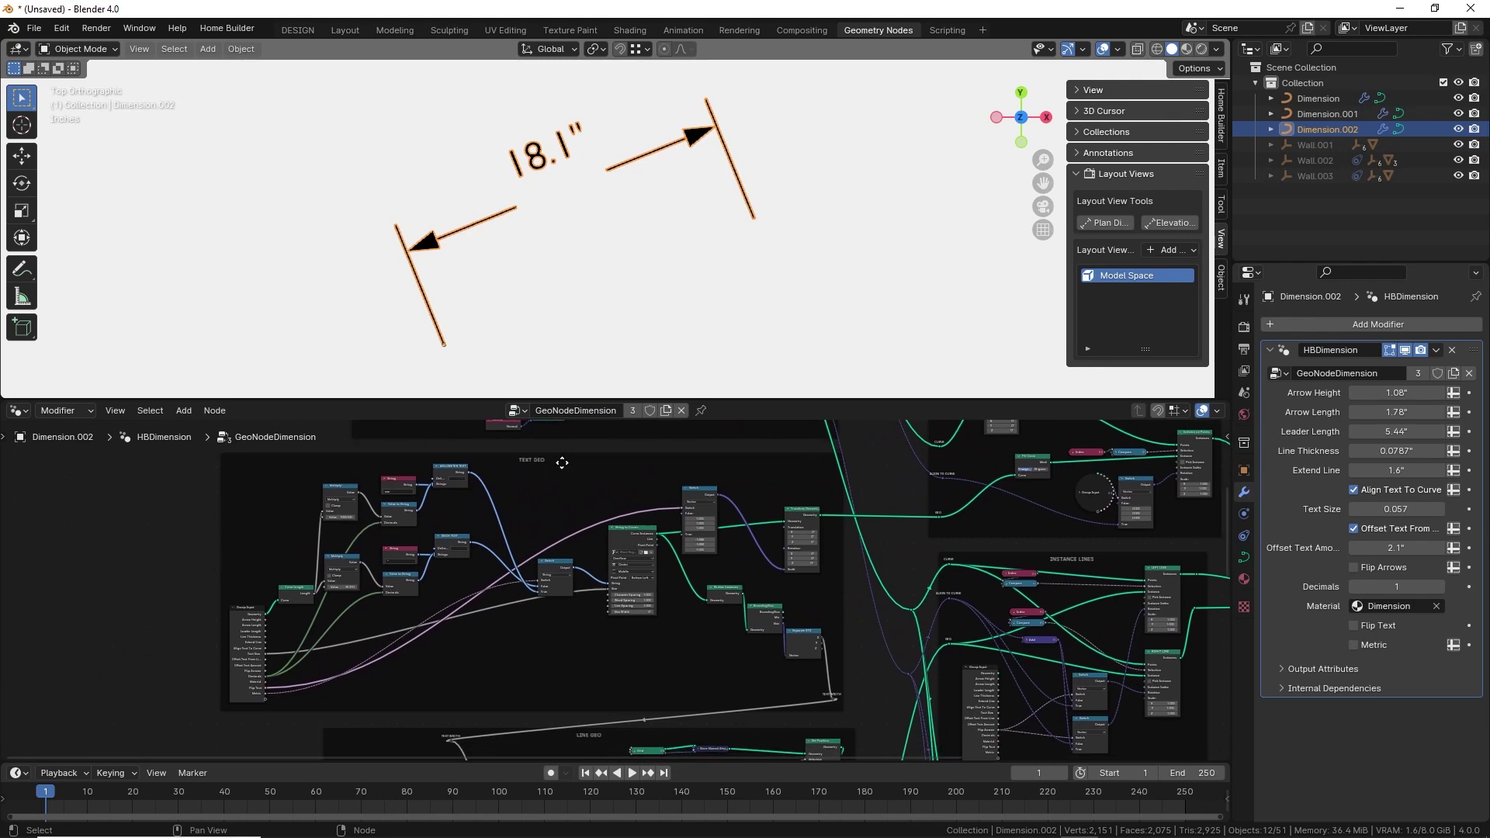
pyautogui.scroll(-4, 566, 473)
pyautogui.scroll(1, 548, 481)
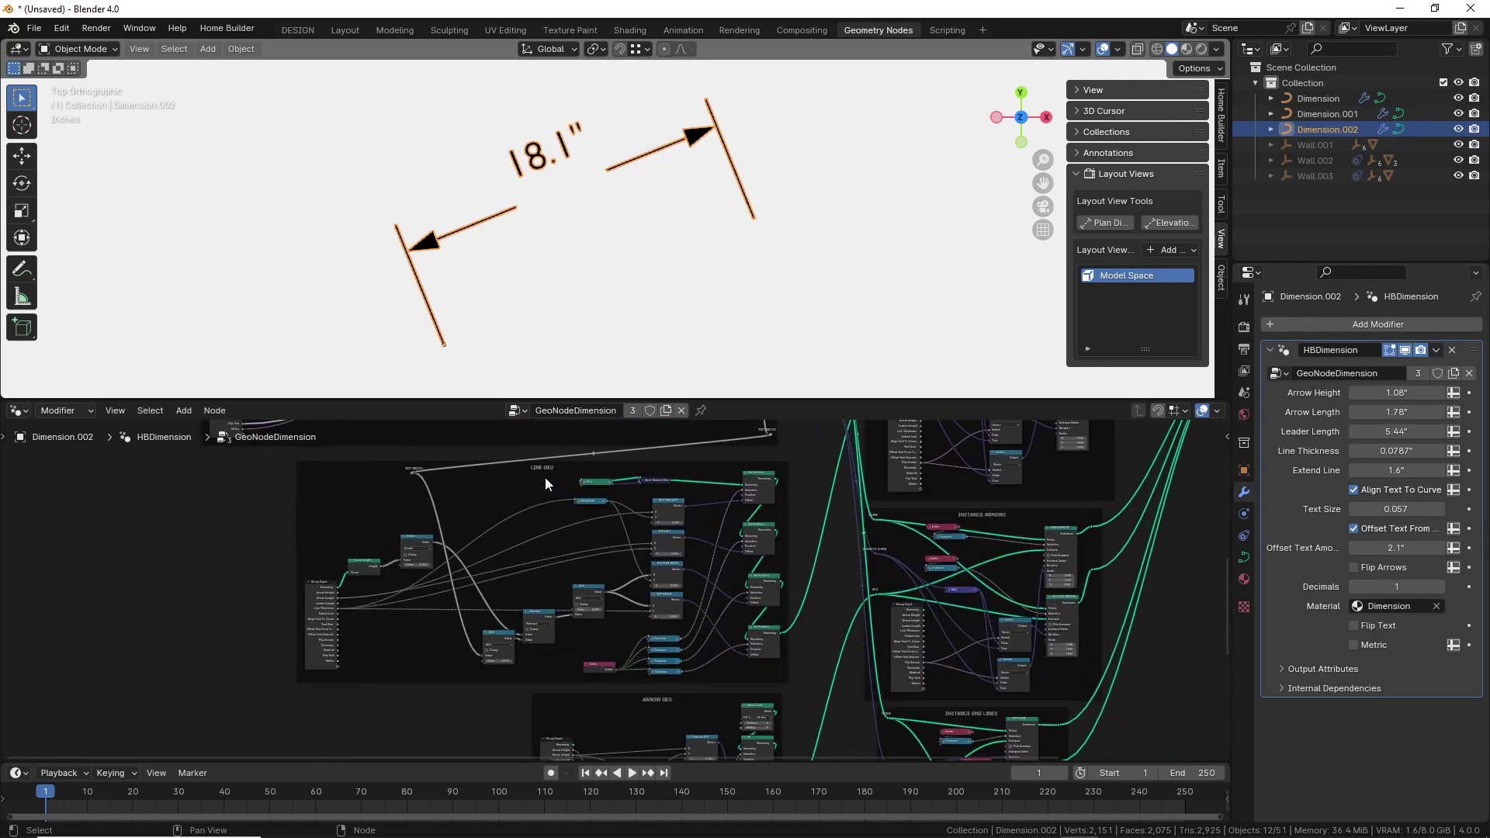
pyautogui.scroll(2, 621, 617)
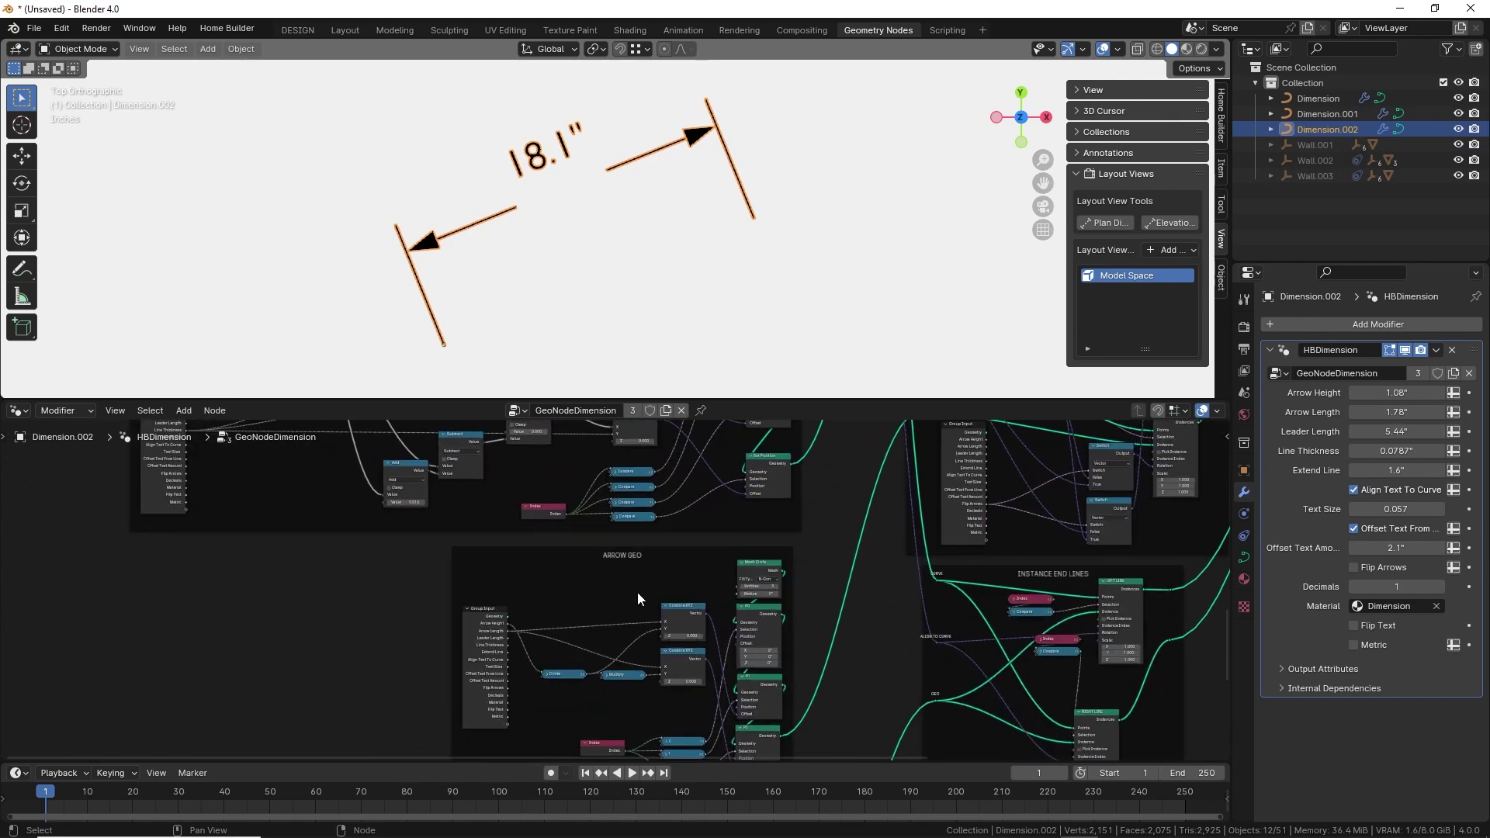
pyautogui.scroll(-5, 605, 547)
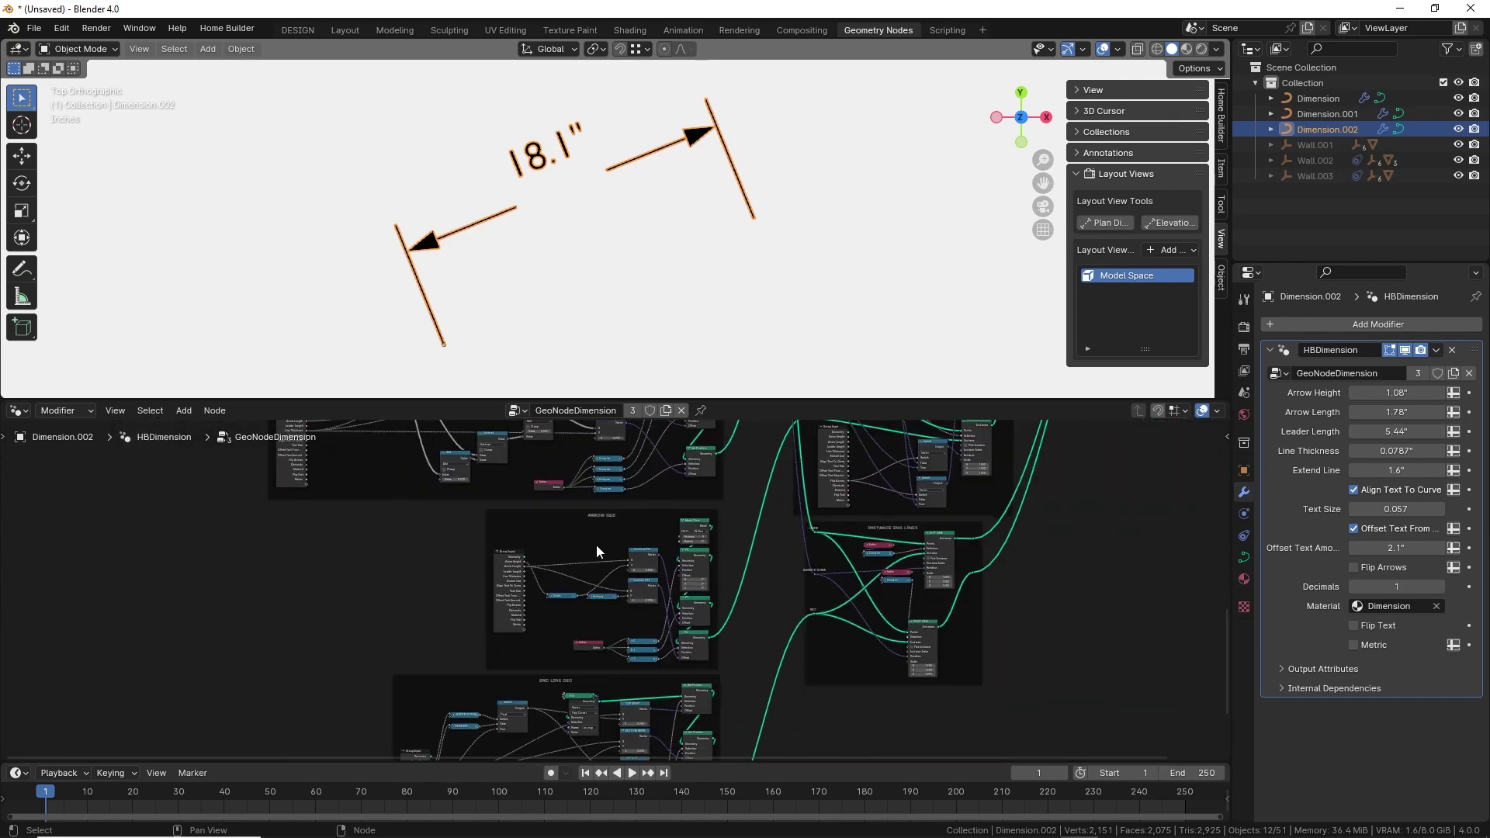
pyautogui.scroll(3, 546, 527)
pyautogui.hscroll(4, 547, 526)
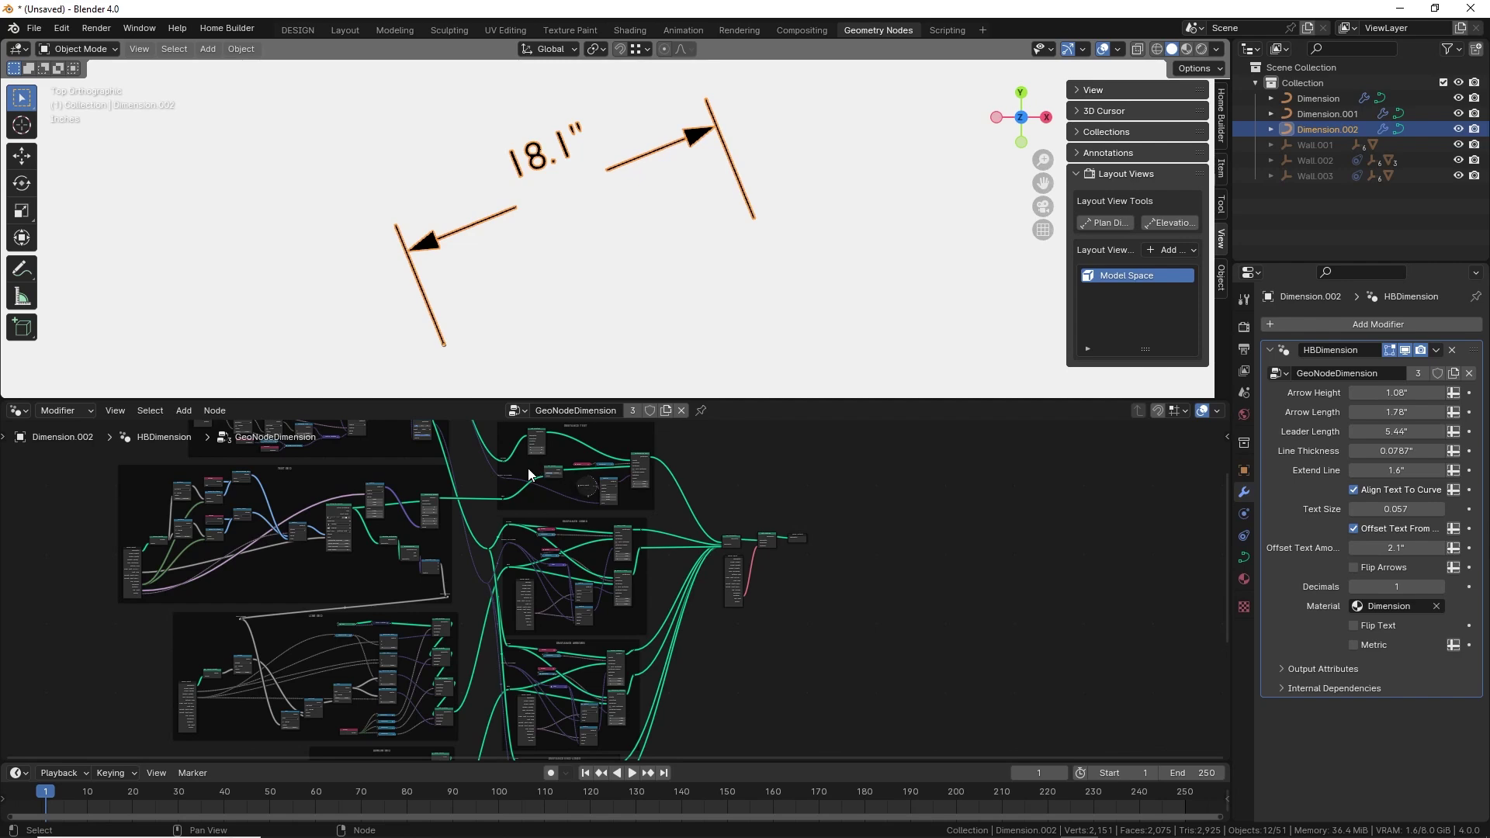
# Load the Candara Light Italic font into the String to Curves node of the text geometry frame.
pyautogui.scroll(2, 250, 524)
pyautogui.scroll(2, 388, 563)
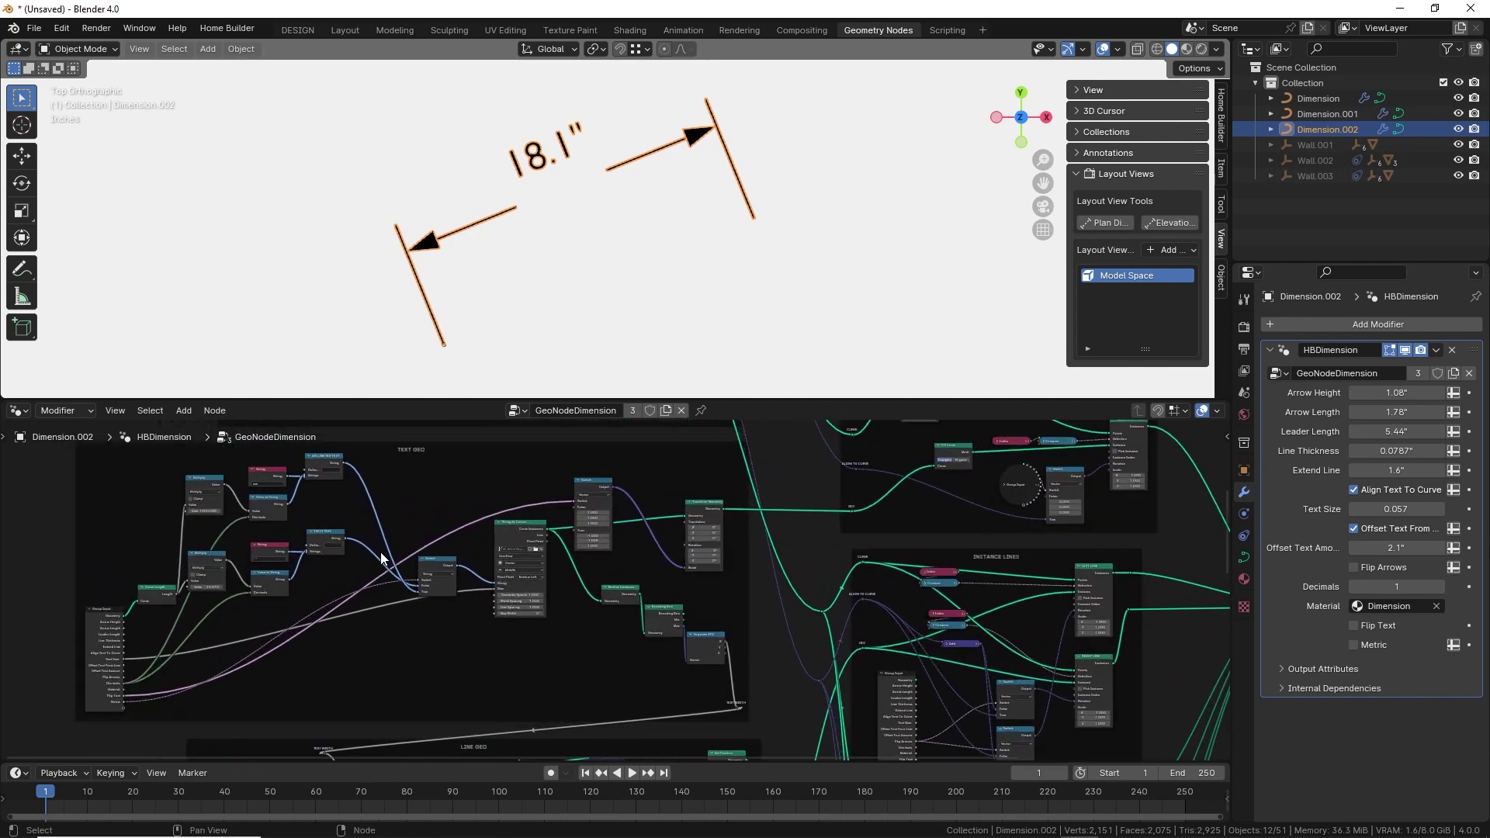
pyautogui.scroll(2, 431, 557)
pyautogui.scroll(1, 548, 514)
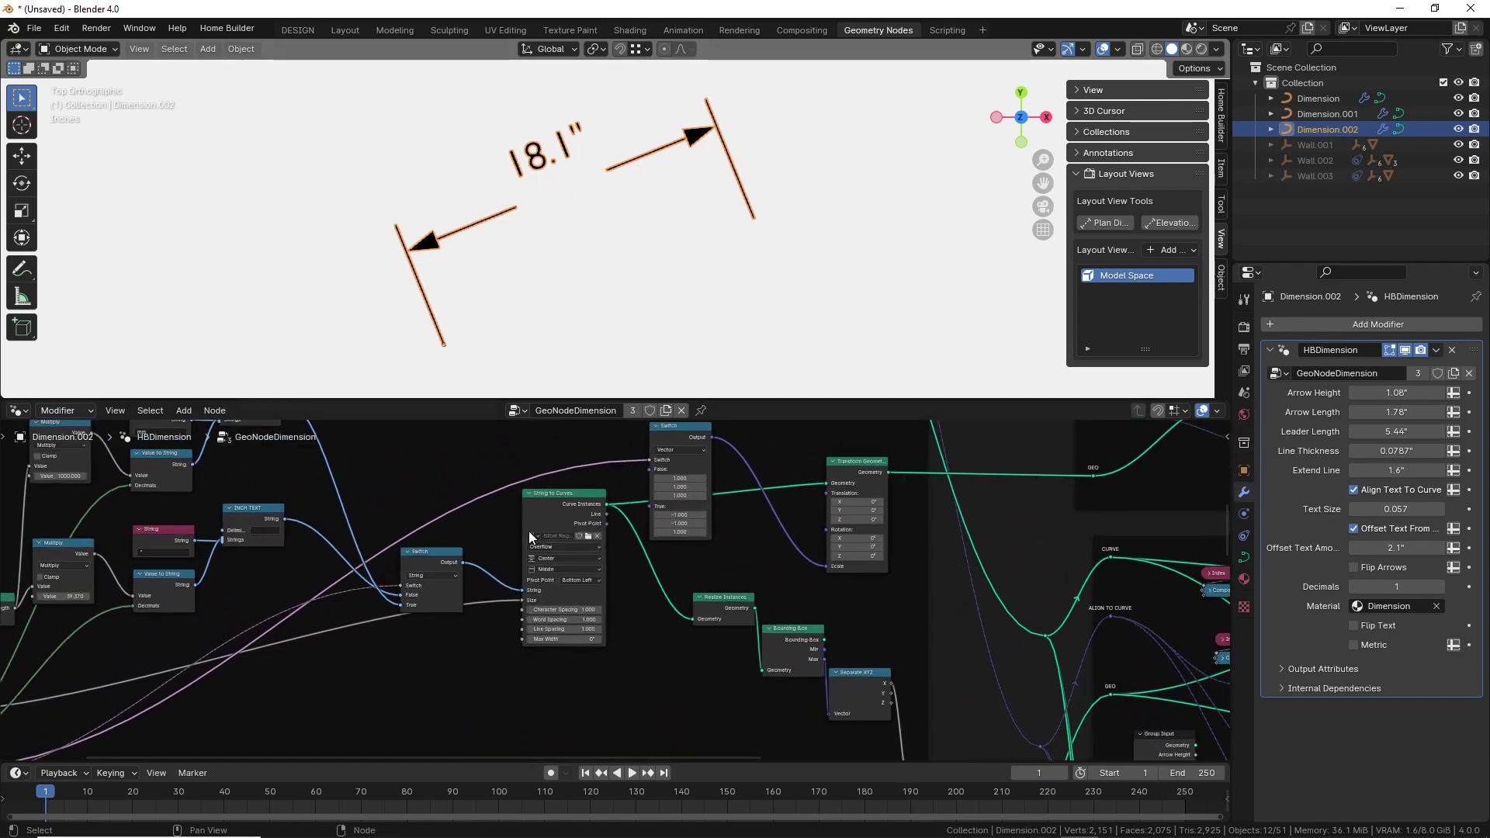
pyautogui.scroll(2, 566, 539)
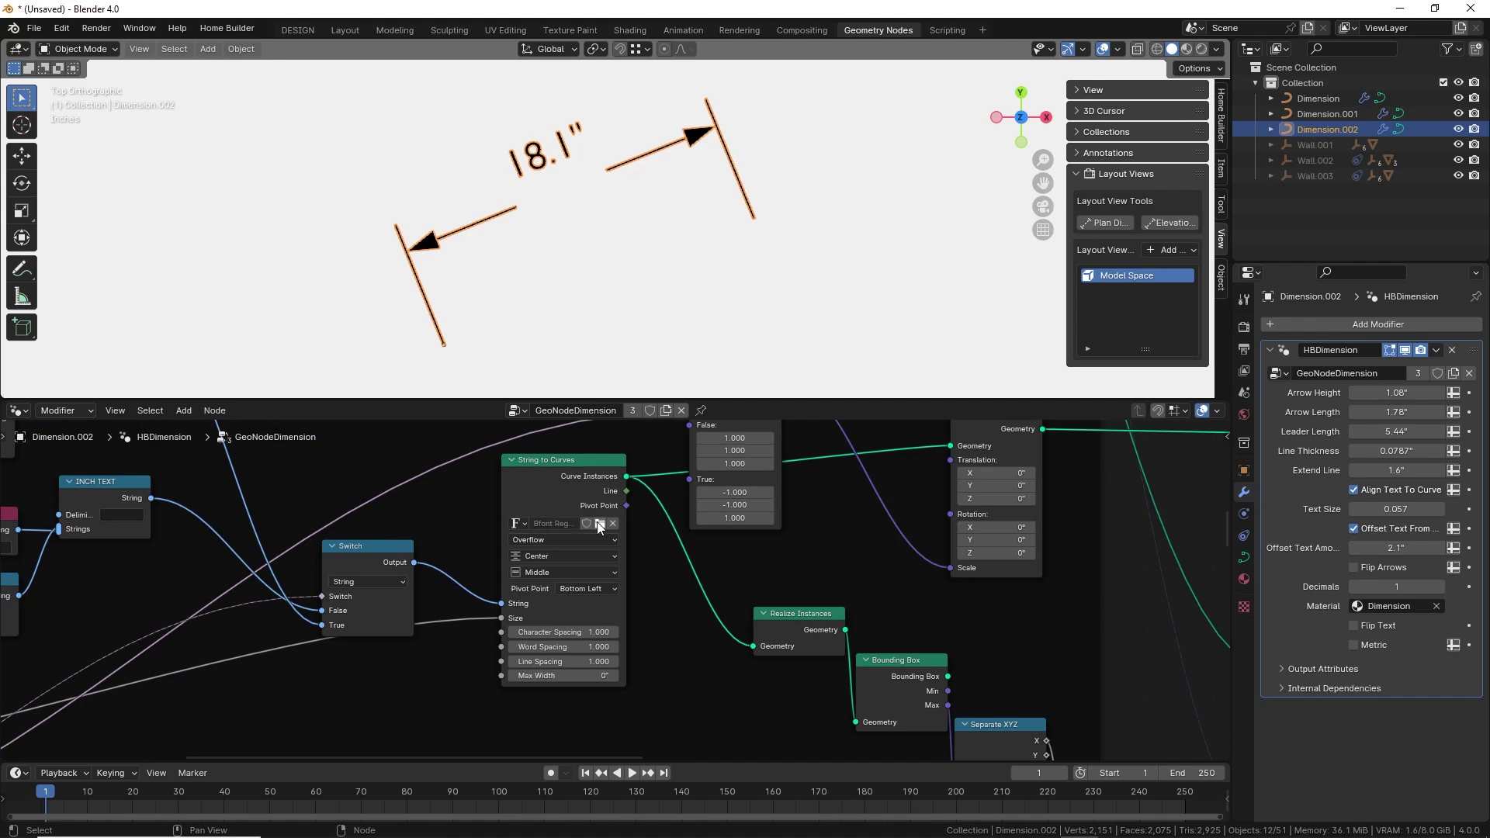
pyautogui.click(600, 525)
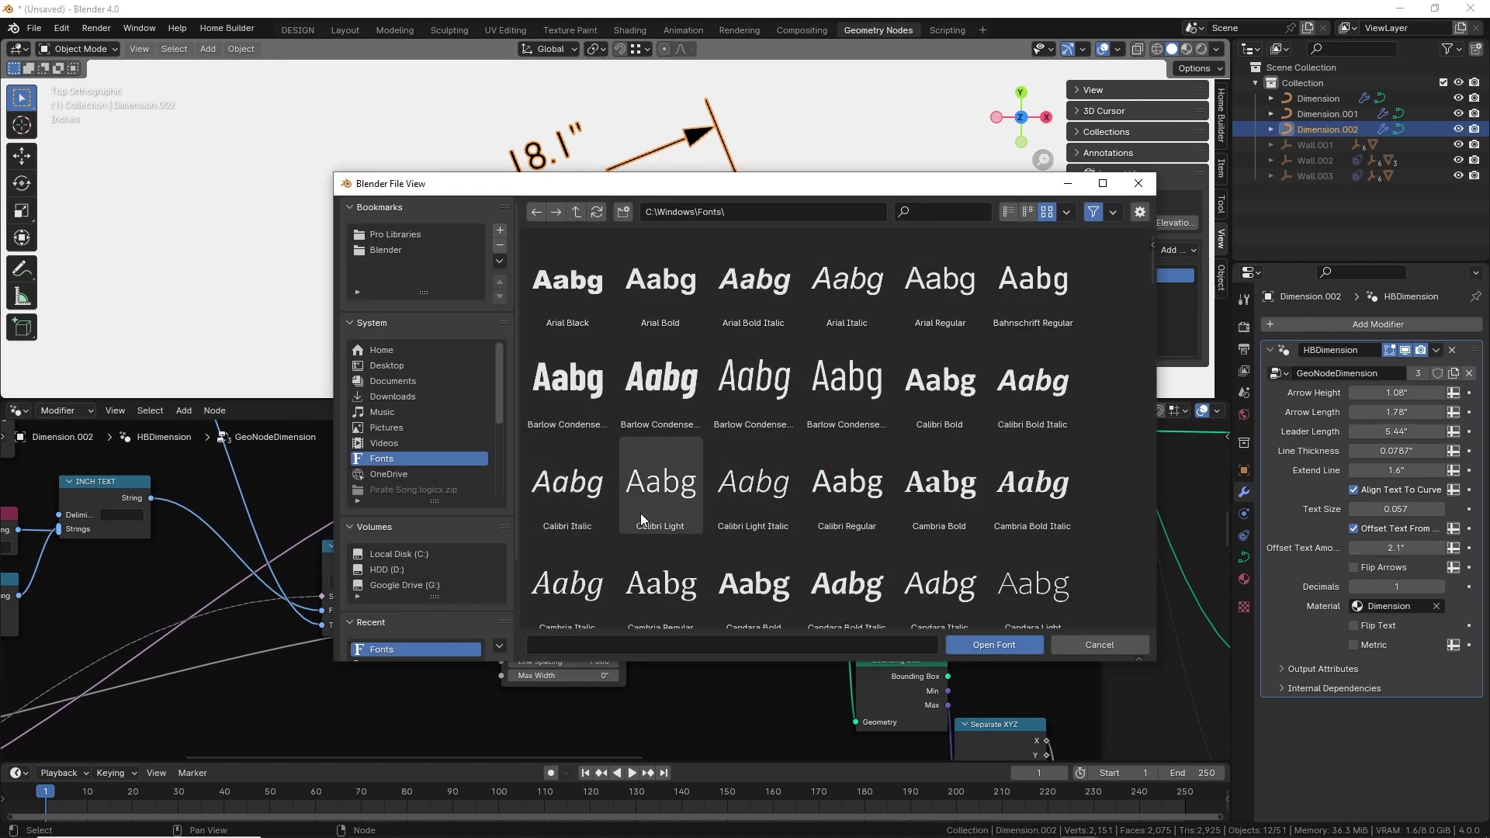
pyautogui.scroll(-2, 684, 439)
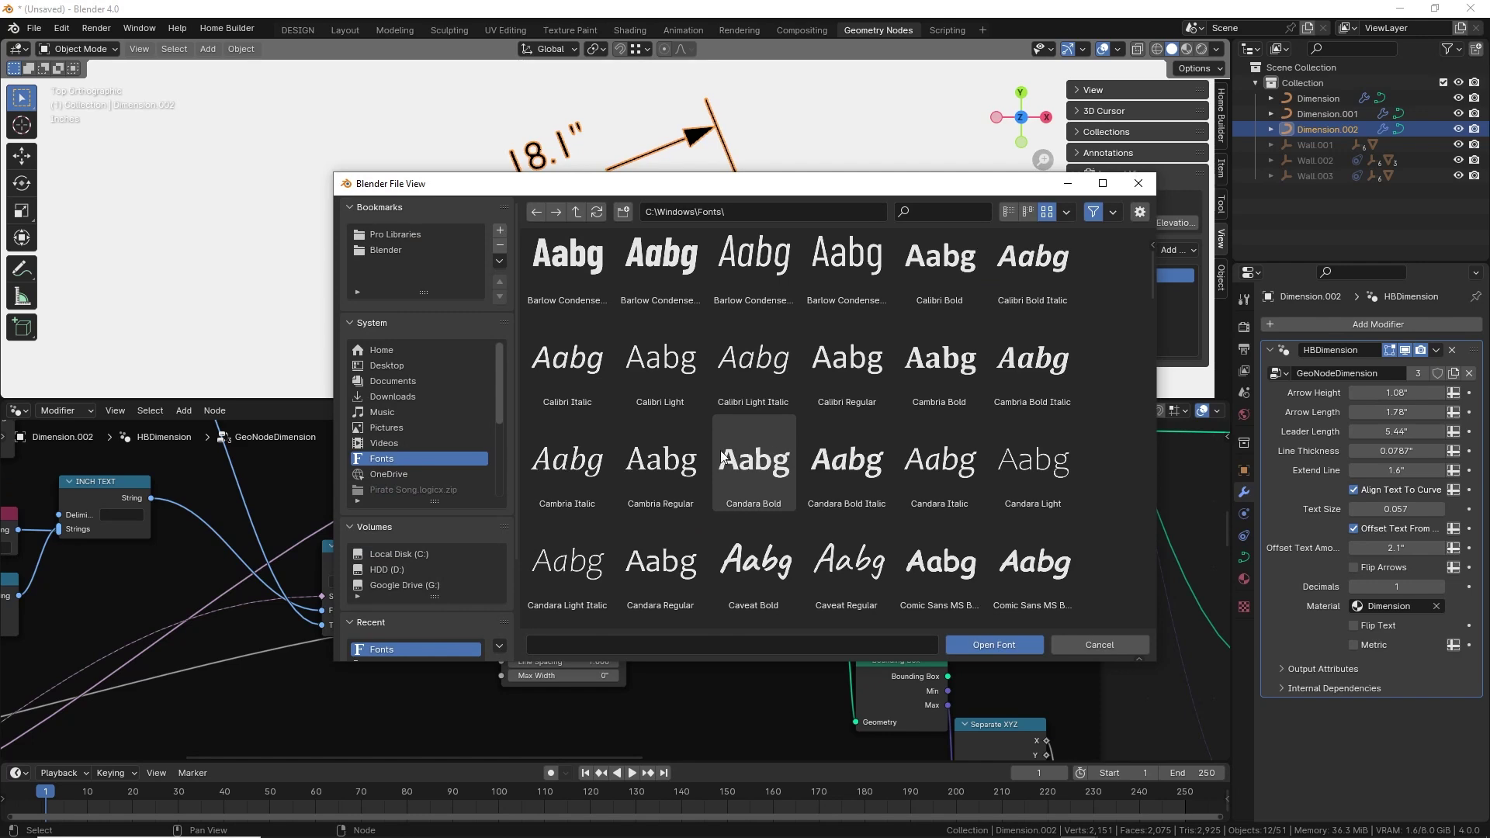
pyautogui.click(588, 559)
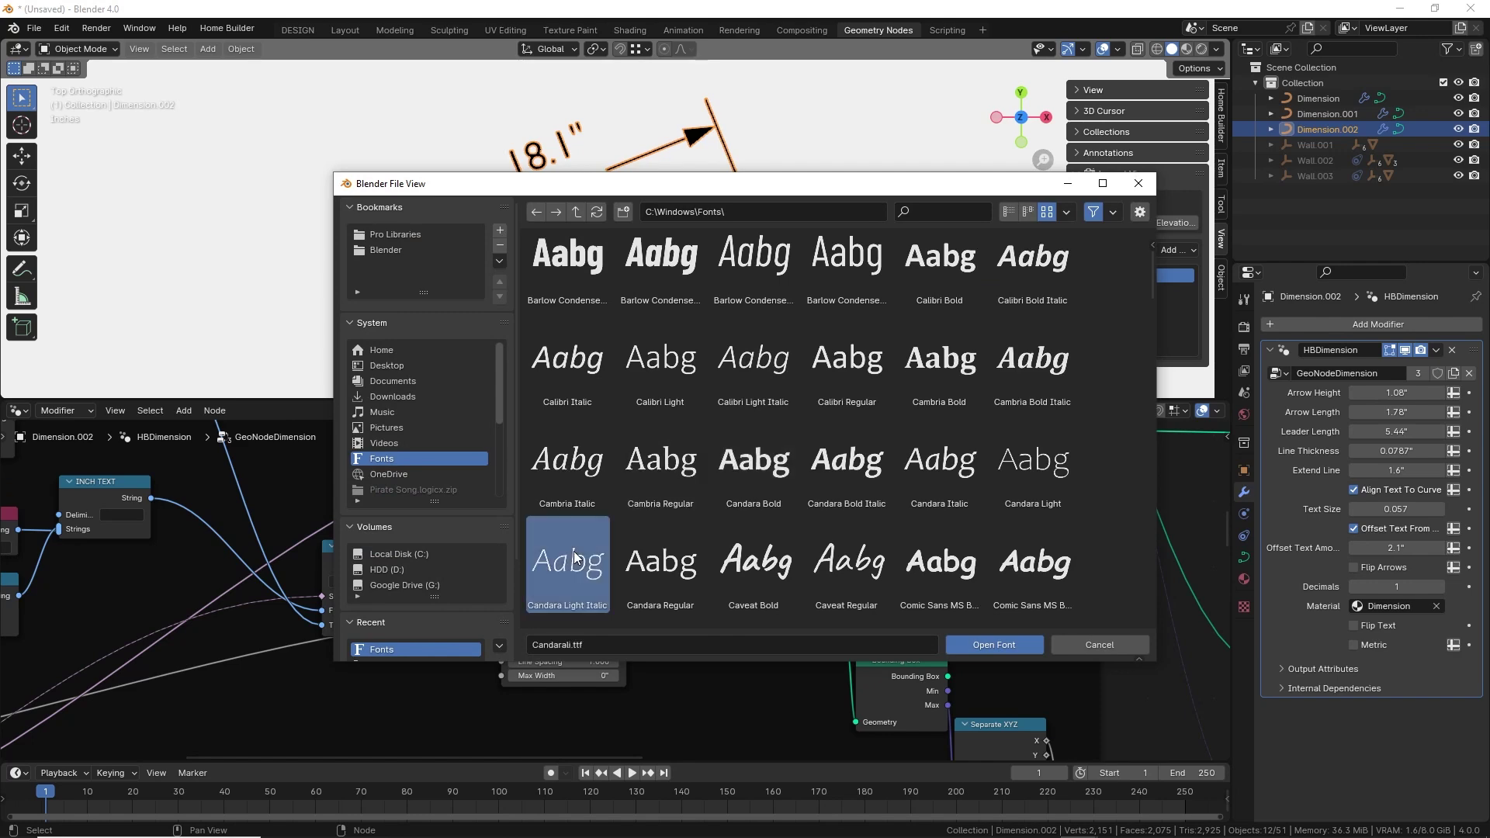
pyautogui.click(971, 645)
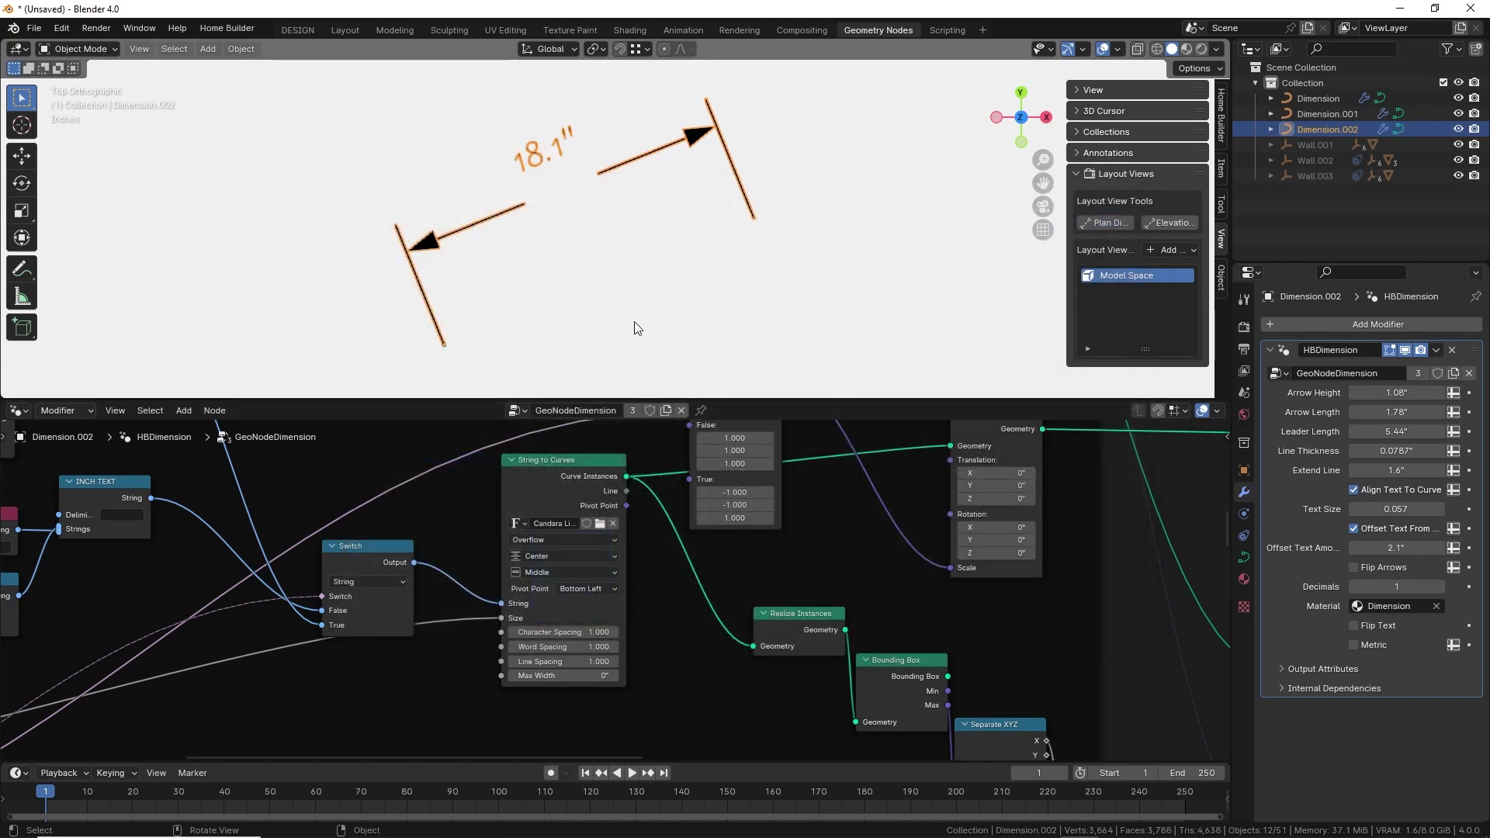
# Inspect the new font on the back wall's dimension and on the freestanding slanted dimension.
pyautogui.moveTo(635, 278)
pyautogui.keyDown('ctrl'); pyautogui.mouseDown(button='middle')
pyautogui.moveTo(637, 250)
pyautogui.moveTo(539, 283)
pyautogui.moveTo(745, 171)
pyautogui.moveTo(646, 283)
pyautogui.mouseUp(button='middle'); pyautogui.keyUp('ctrl')
pyautogui.scroll(3, 693, 243)
pyautogui.scroll(-2, 543, 315)
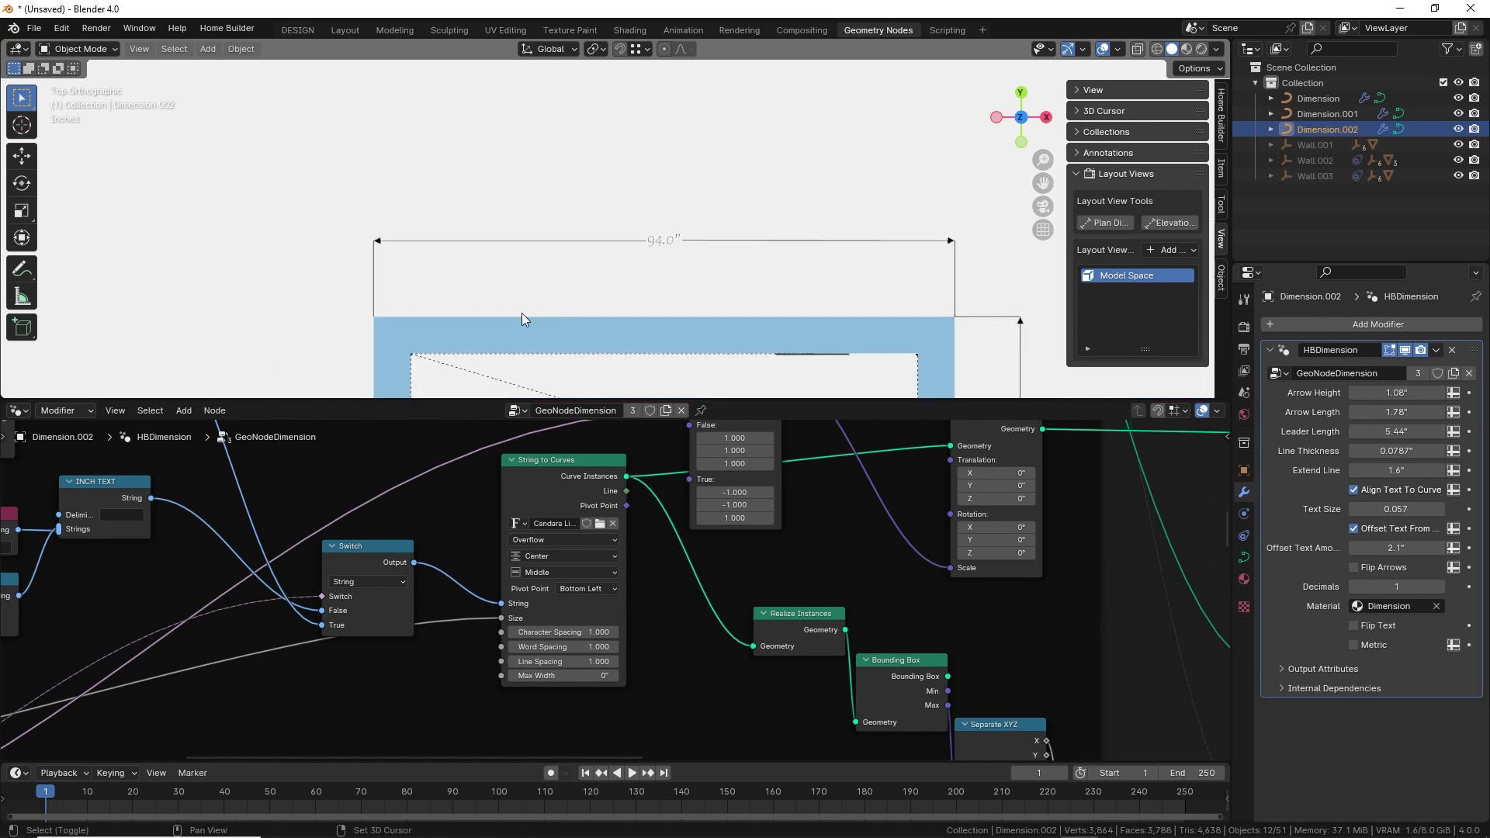
pyautogui.keyDown('shift'); pyautogui.moveTo(522, 313); pyautogui.dragTo(659, 215, button='middle'); pyautogui.keyUp('shift')
pyautogui.scroll(3, 605, 240)
pyautogui.keyDown('shift'); pyautogui.moveTo(510, 297); pyautogui.dragTo(531, 282, button='middle'); pyautogui.keyUp('shift')
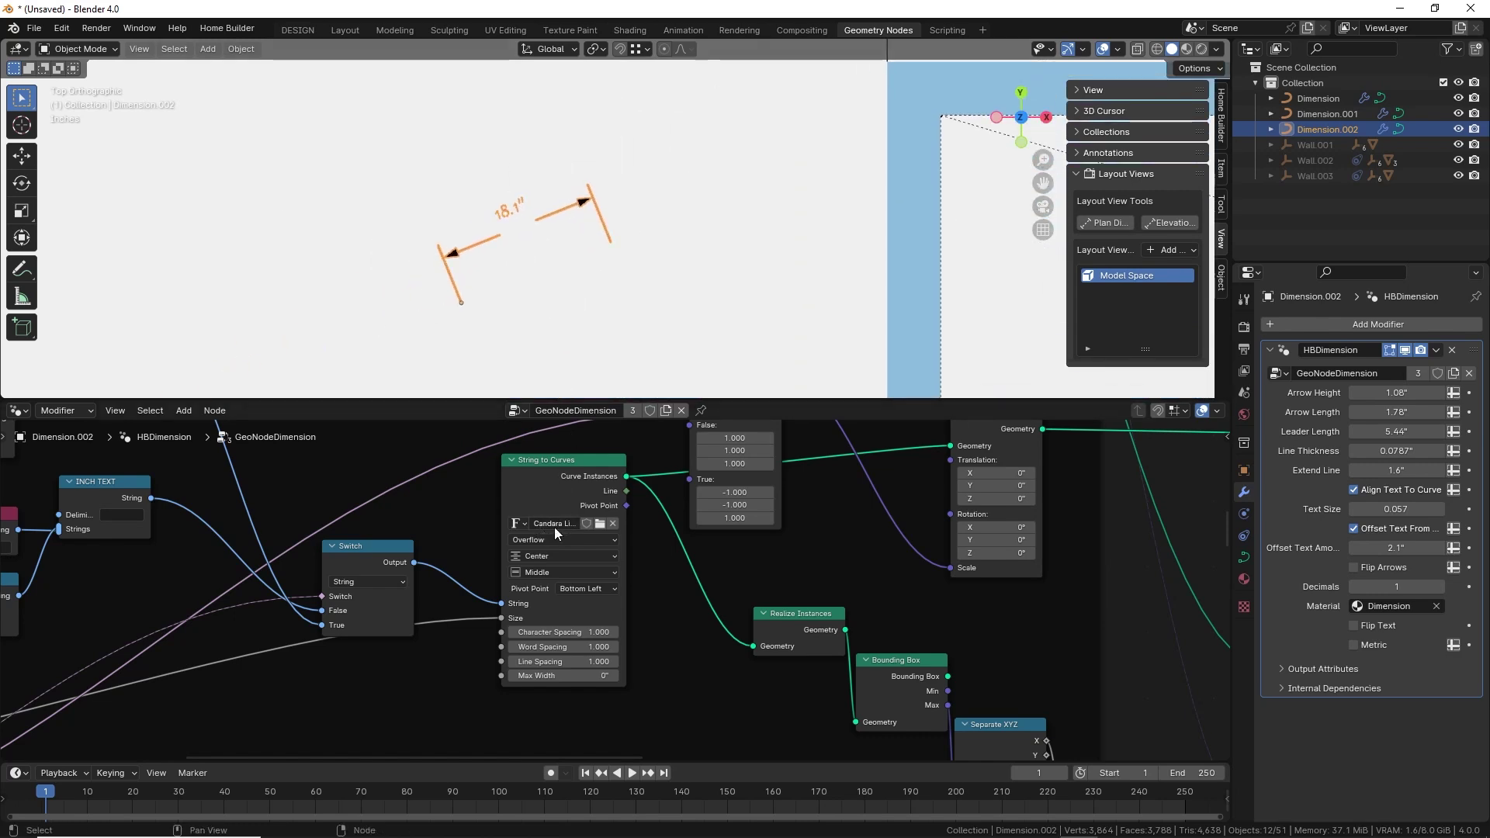
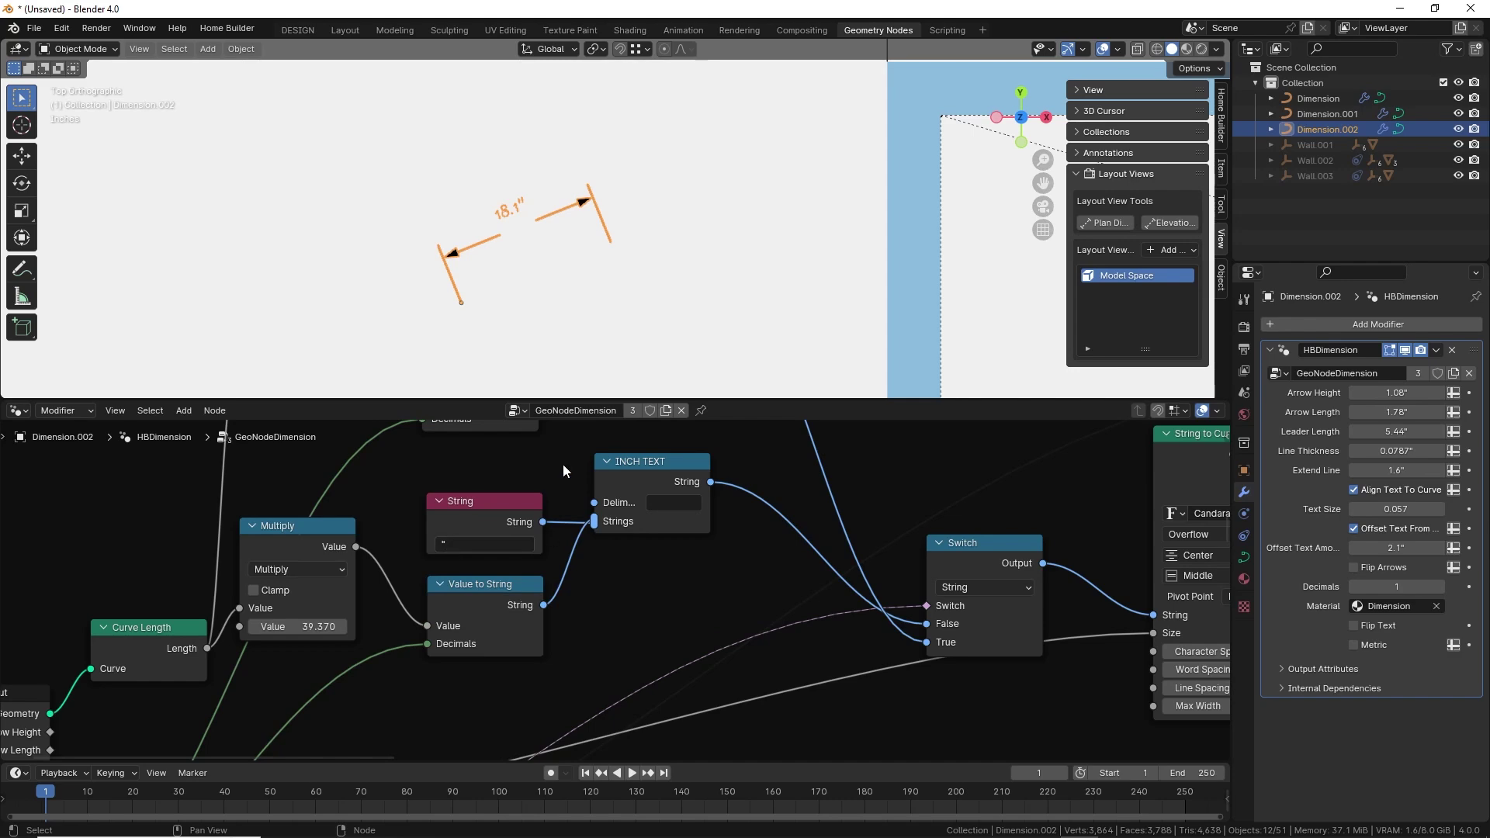
# Examine the multiply and string nodes that build the inch and millimeter text.
pyautogui.scroll(2, 505, 212)
pyautogui.scroll(-2, 556, 486)
pyautogui.keyDown('shift'); pyautogui.scroll(4, 529, 494); pyautogui.keyUp('shift')
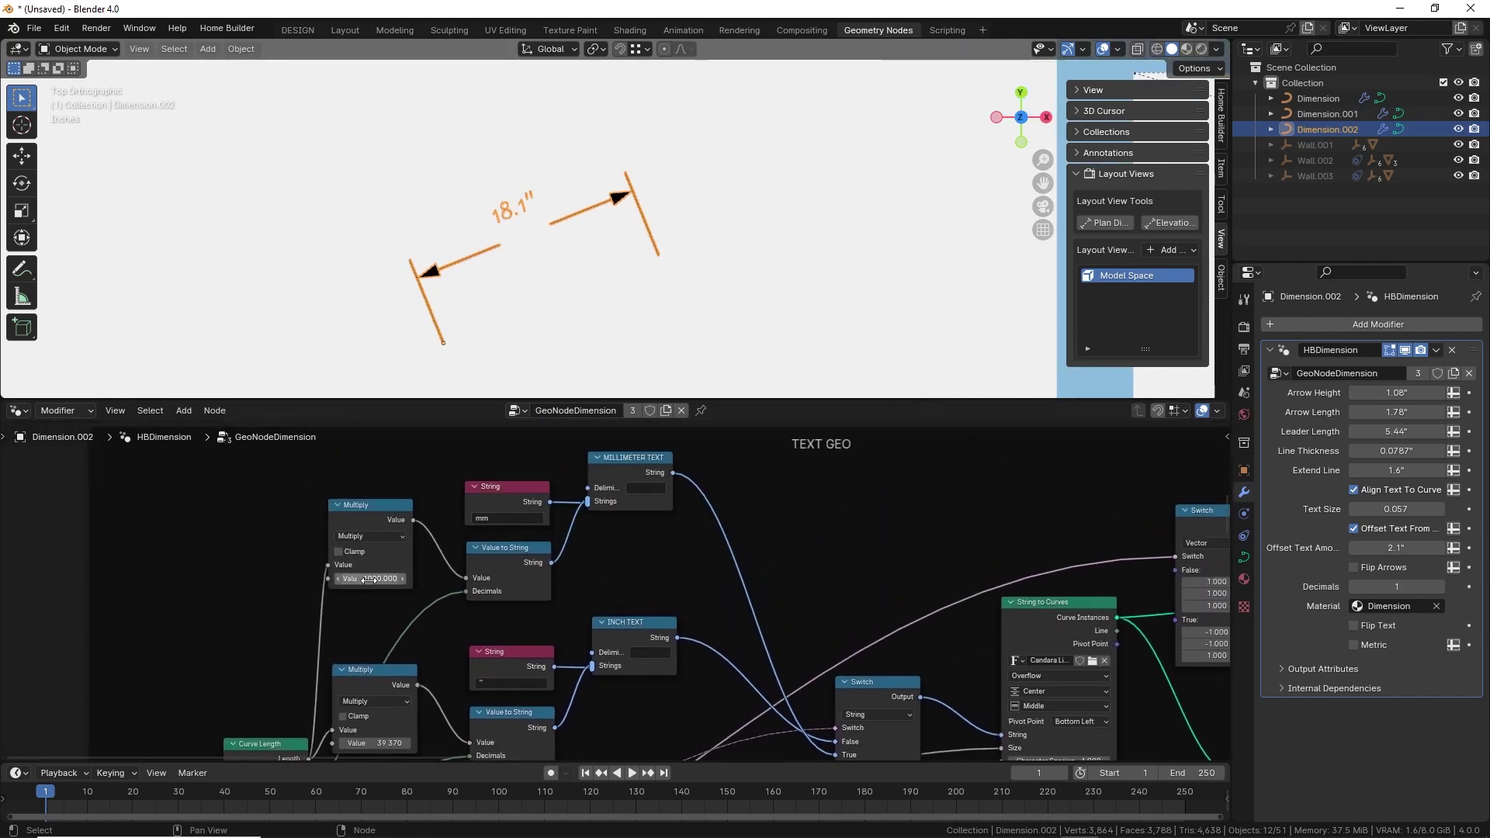
pyautogui.scroll(2, 369, 579)
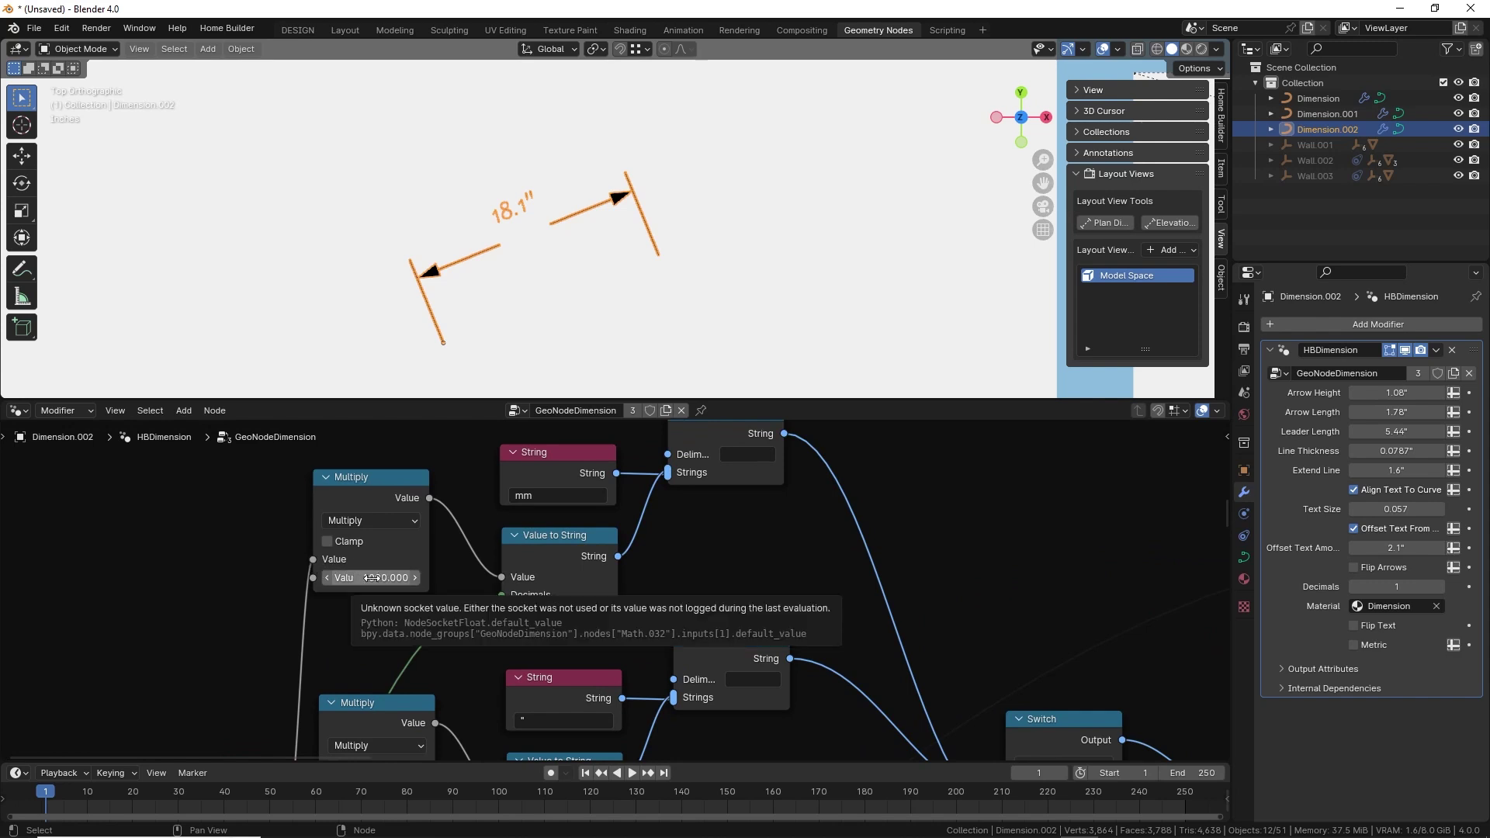
pyautogui.moveTo(555, 542); pyautogui.dragTo(510, 567, button='middle')
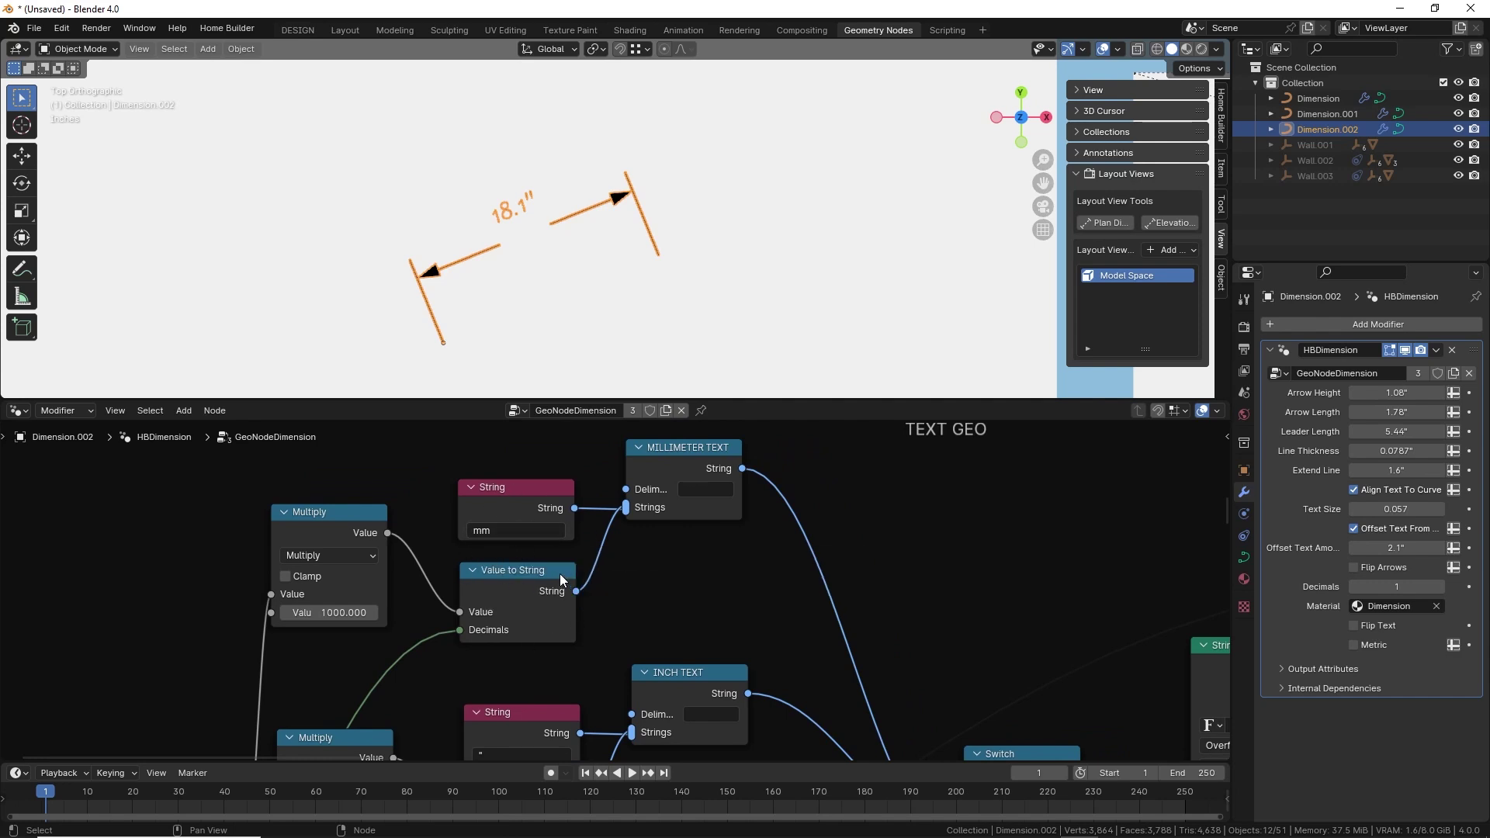
pyautogui.scroll(-1, 552, 587)
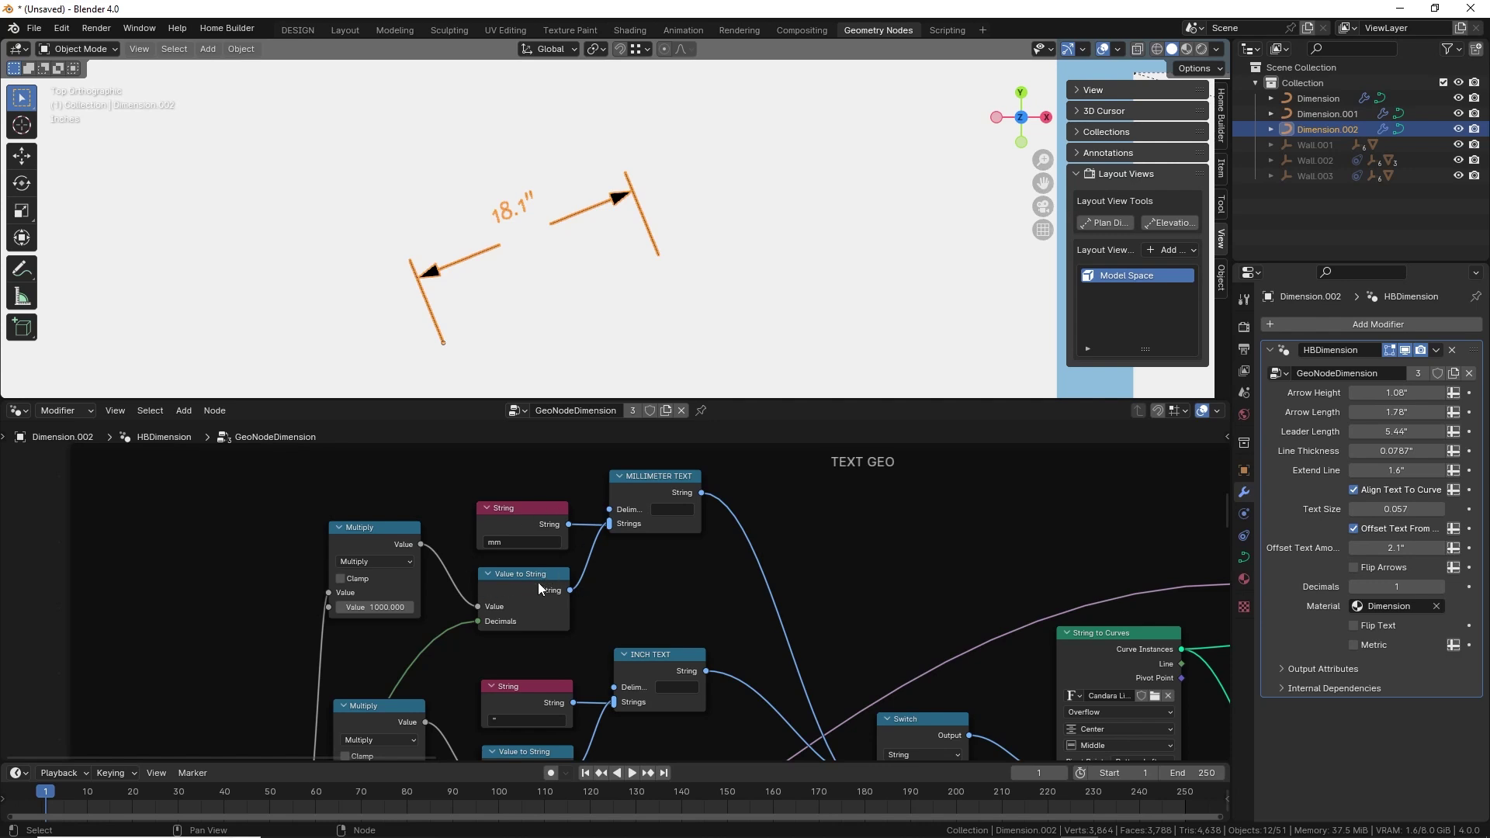
# Toggle the slanted dimension between metric and inch units, leaving it in inches.
pyautogui.click(1355, 645)
pyautogui.click(1357, 644)
pyautogui.click(1357, 644)
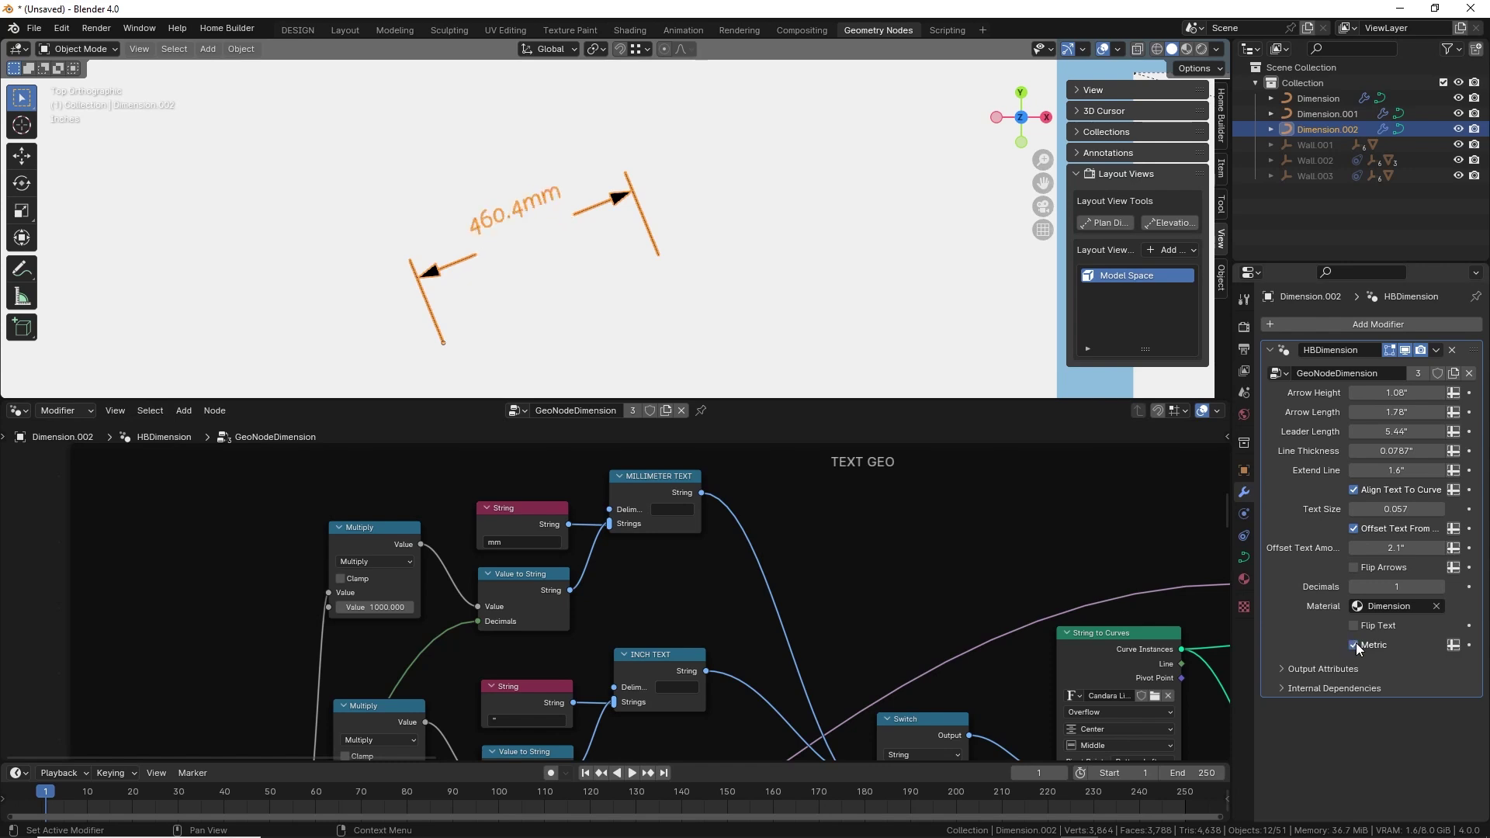
pyautogui.click(1357, 644)
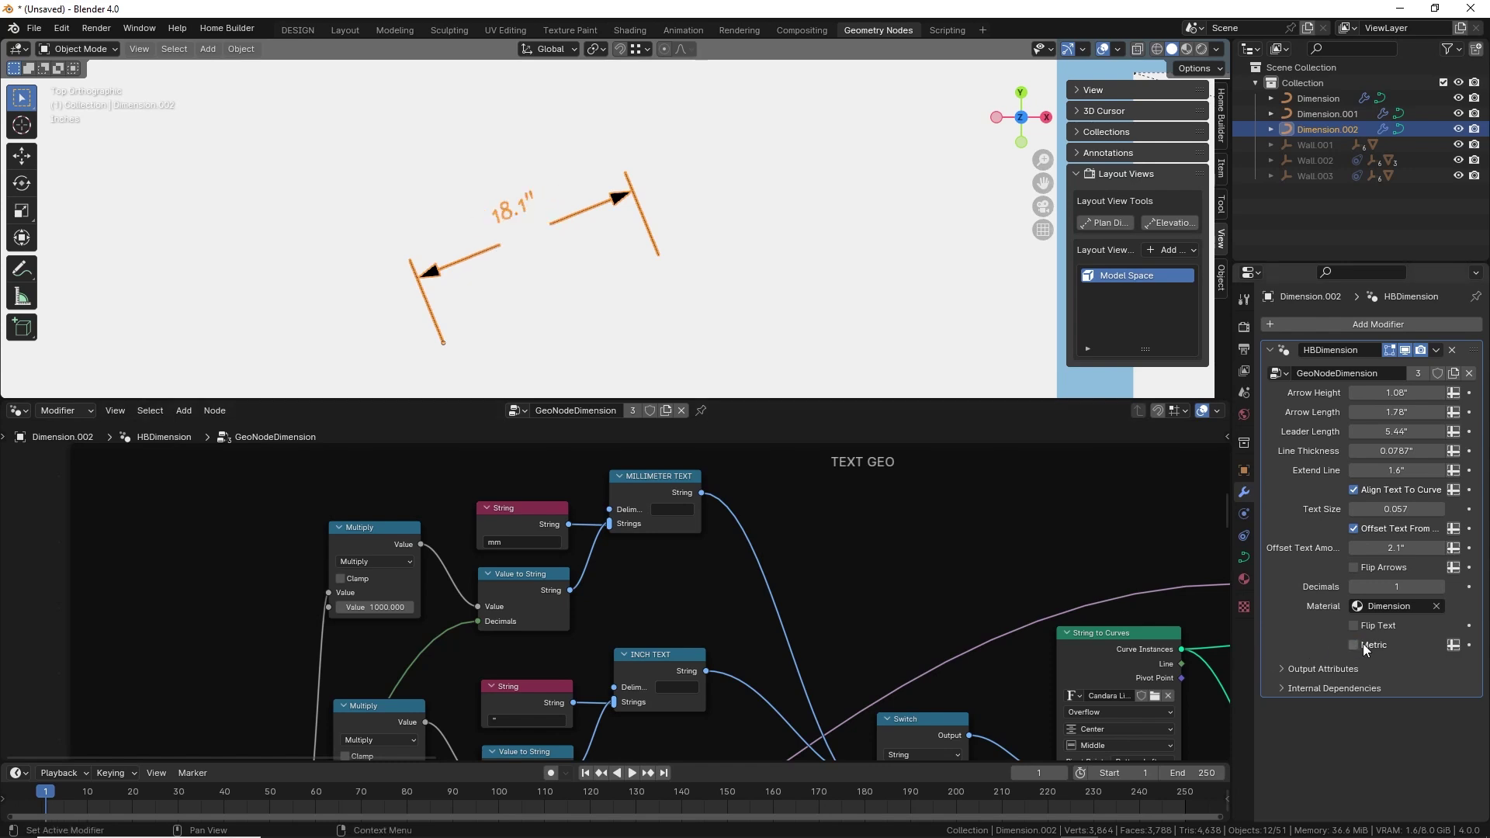
# Switch the slanted dimension to metric and set the multiplier feeding the MILLIMETER TEXT node to 1.
pyautogui.click(1357, 645)
pyautogui.scroll(2, 421, 618)
pyautogui.click(353, 603)
pyautogui.write('1')
pyautogui.press('Return')
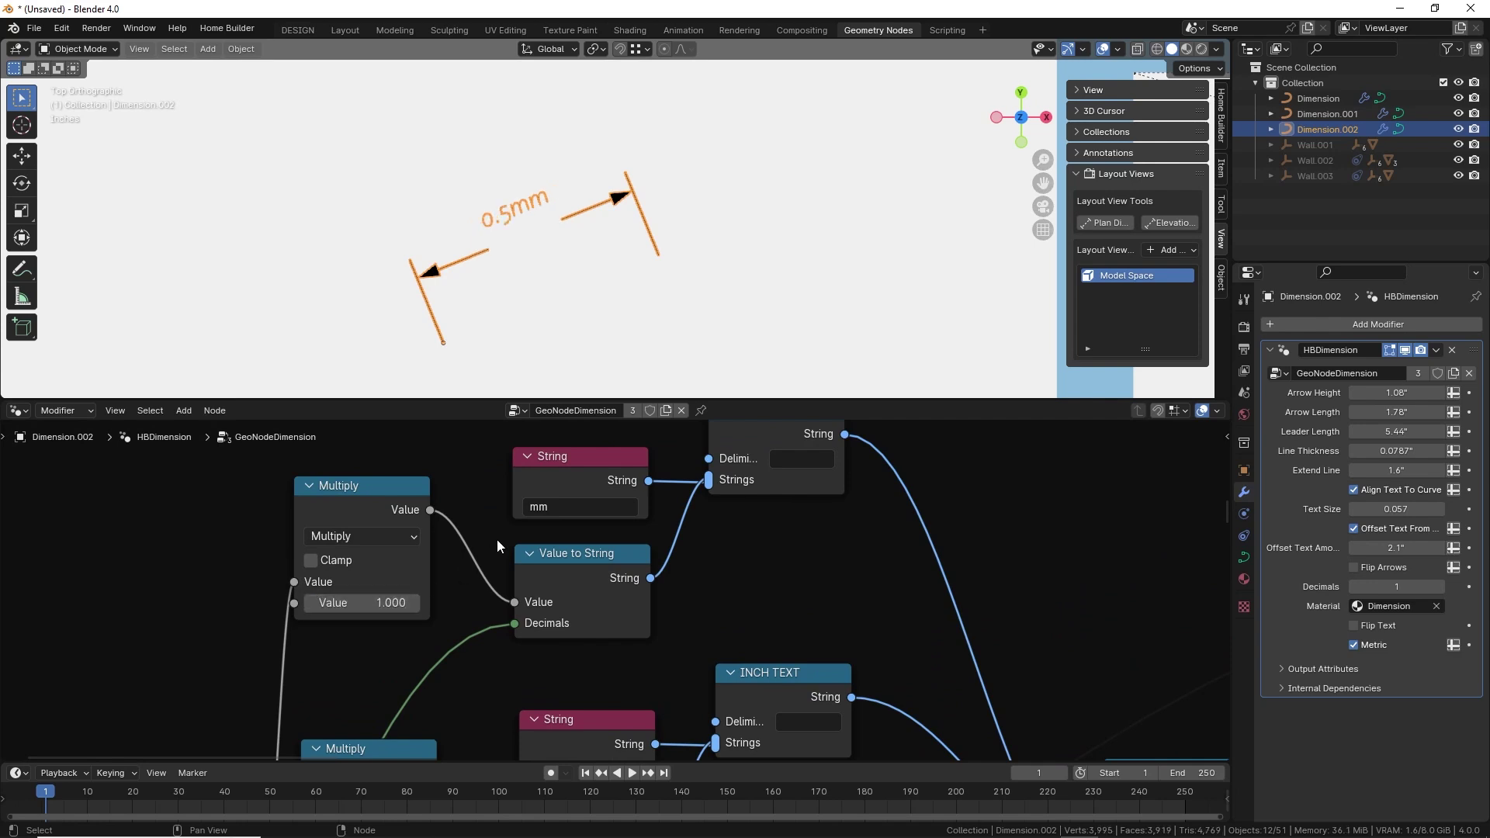
# Change the metric unit suffix in the String node to "m".
pyautogui.click(565, 504)
pyautogui.press('BackSpace')
pyautogui.press('Return')
pyautogui.scroll(-2, 500, 514)
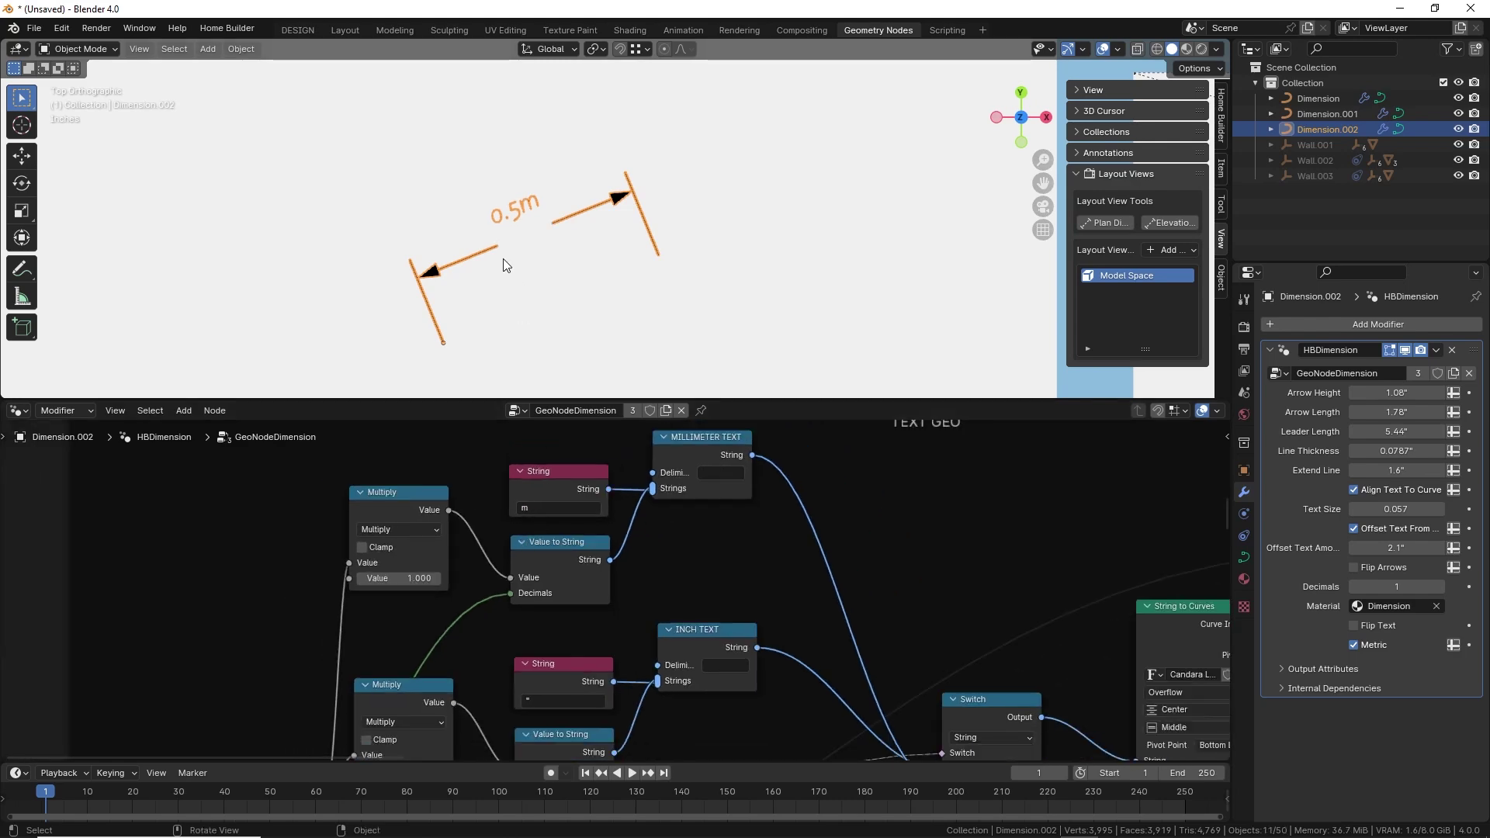
# Examine the dimension's geometry frames from TEXT GEO down to the Mesh Circle and point nodes in ARROW GEO.
pyautogui.scroll(-3, 535, 514)
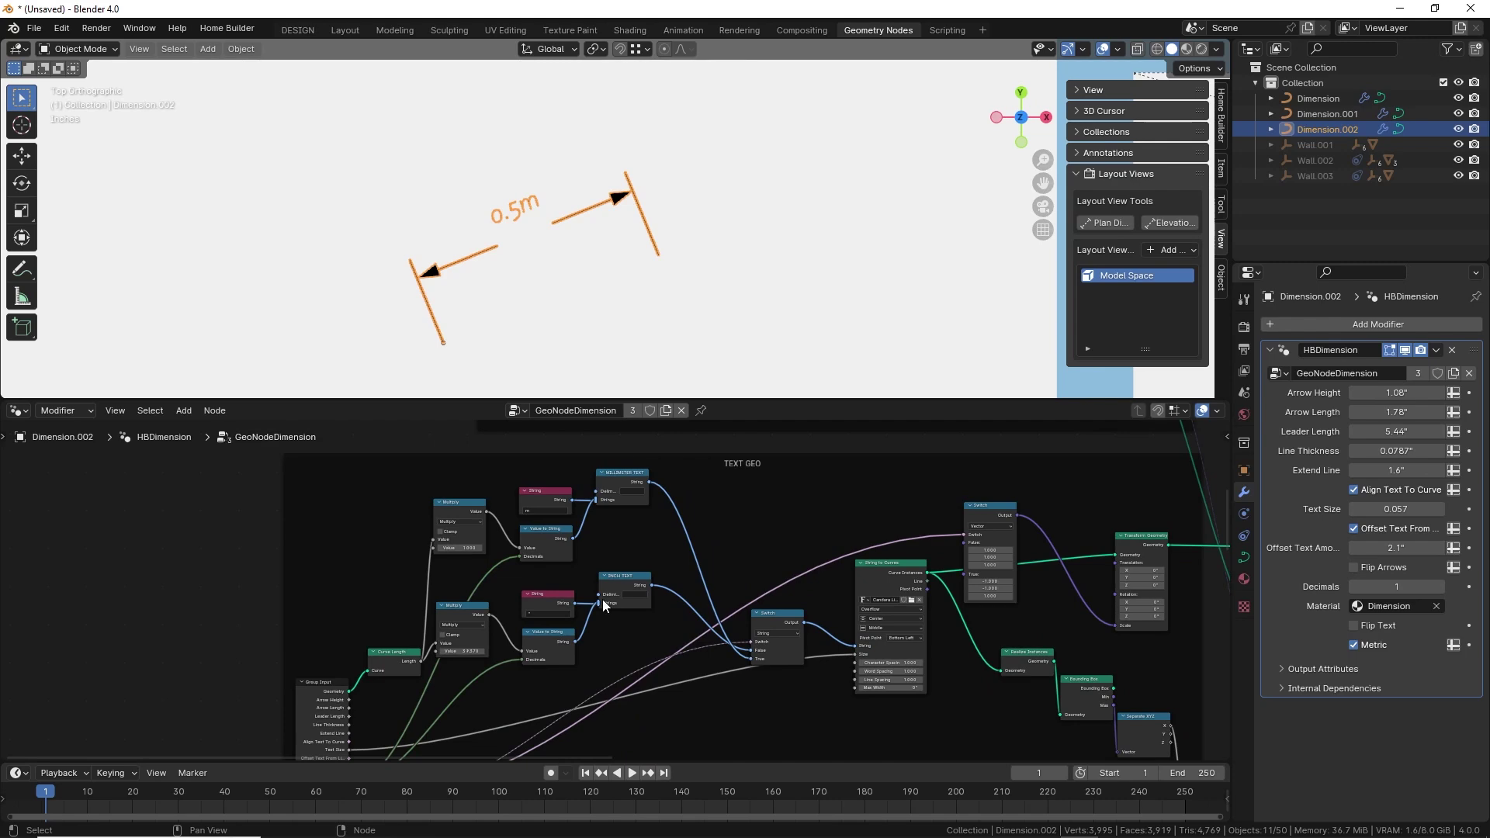
pyautogui.keyDown('shift'); pyautogui.scroll(-8, 514, 495); pyautogui.keyUp('shift')
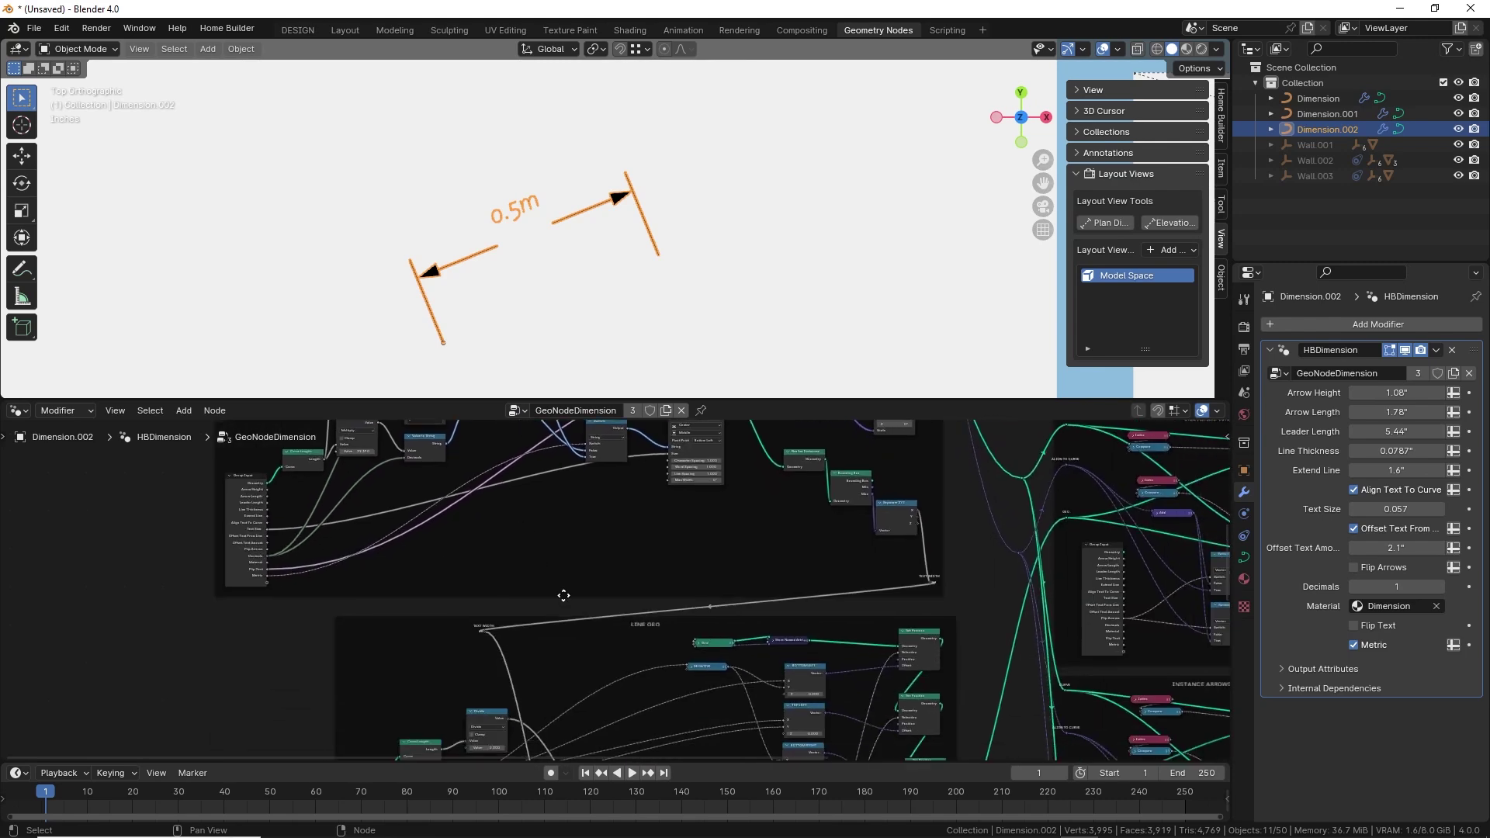
pyautogui.scroll(-2, 519, 514)
pyautogui.keyDown('shift'); pyautogui.scroll(-4, 527, 527); pyautogui.keyUp('shift')
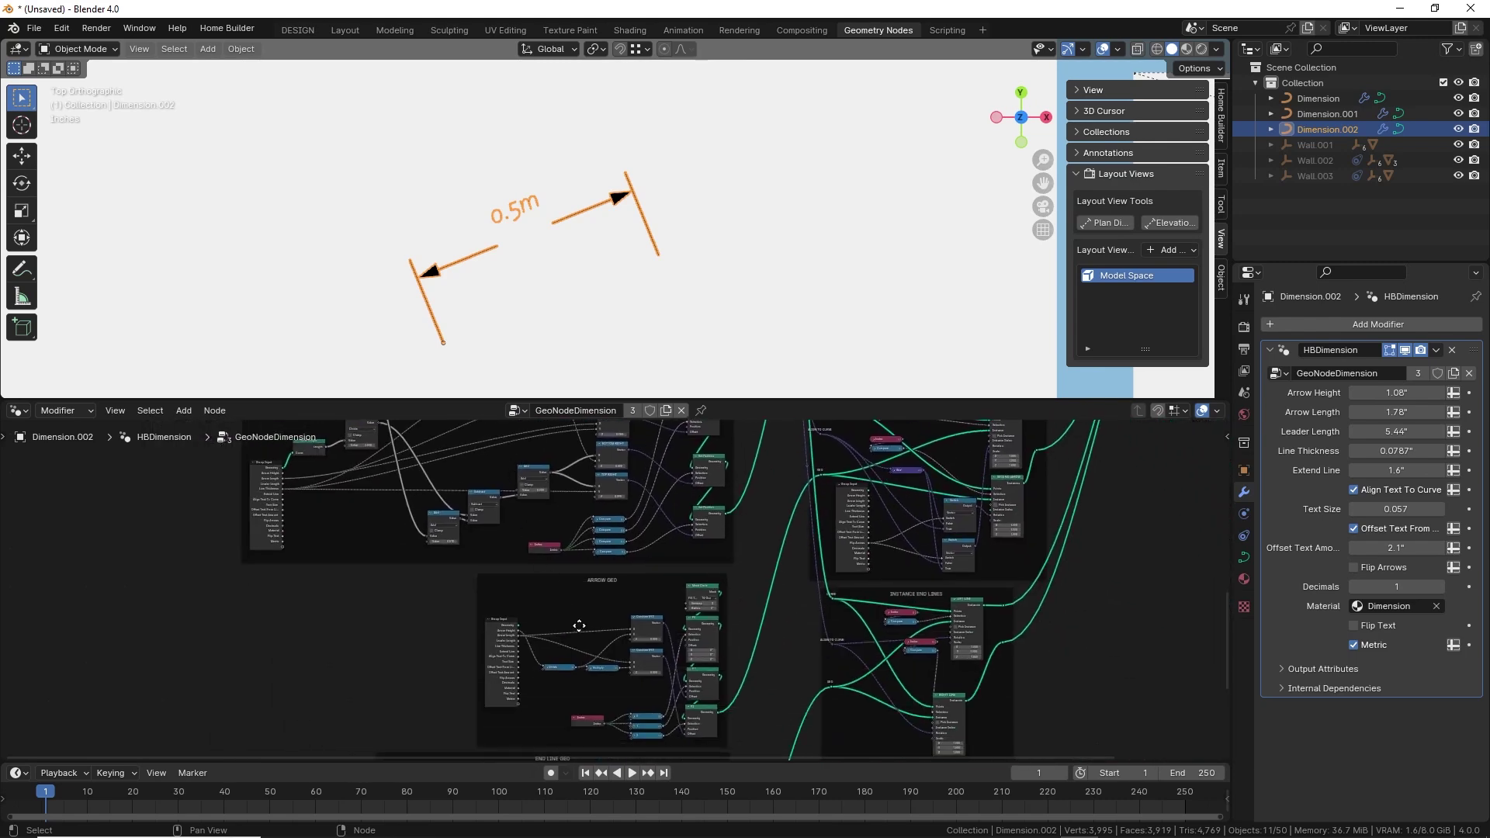
pyautogui.scroll(4, 544, 537)
pyautogui.scroll(1, 551, 543)
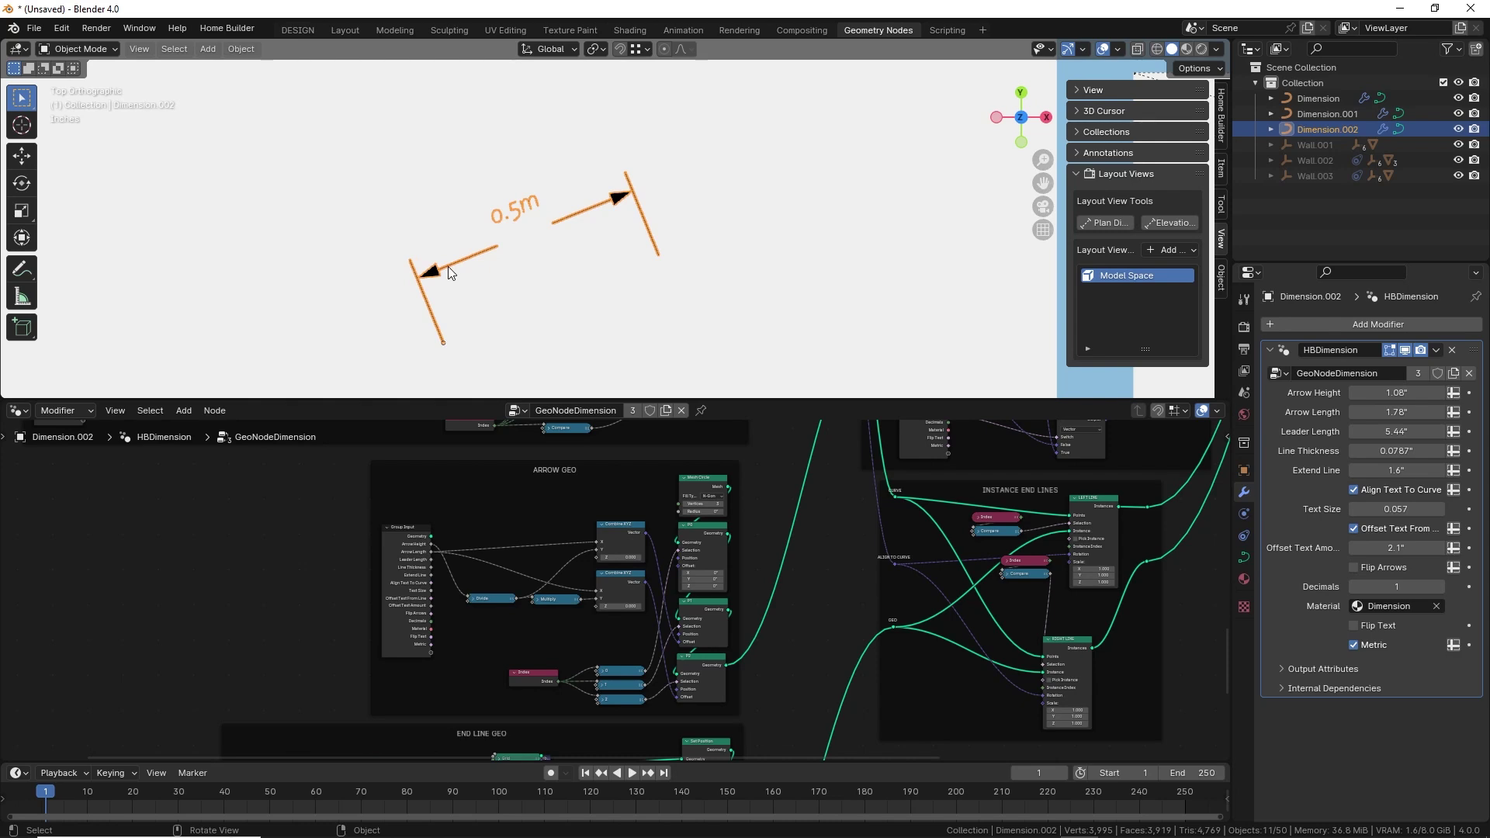
pyautogui.scroll(4, 604, 485)
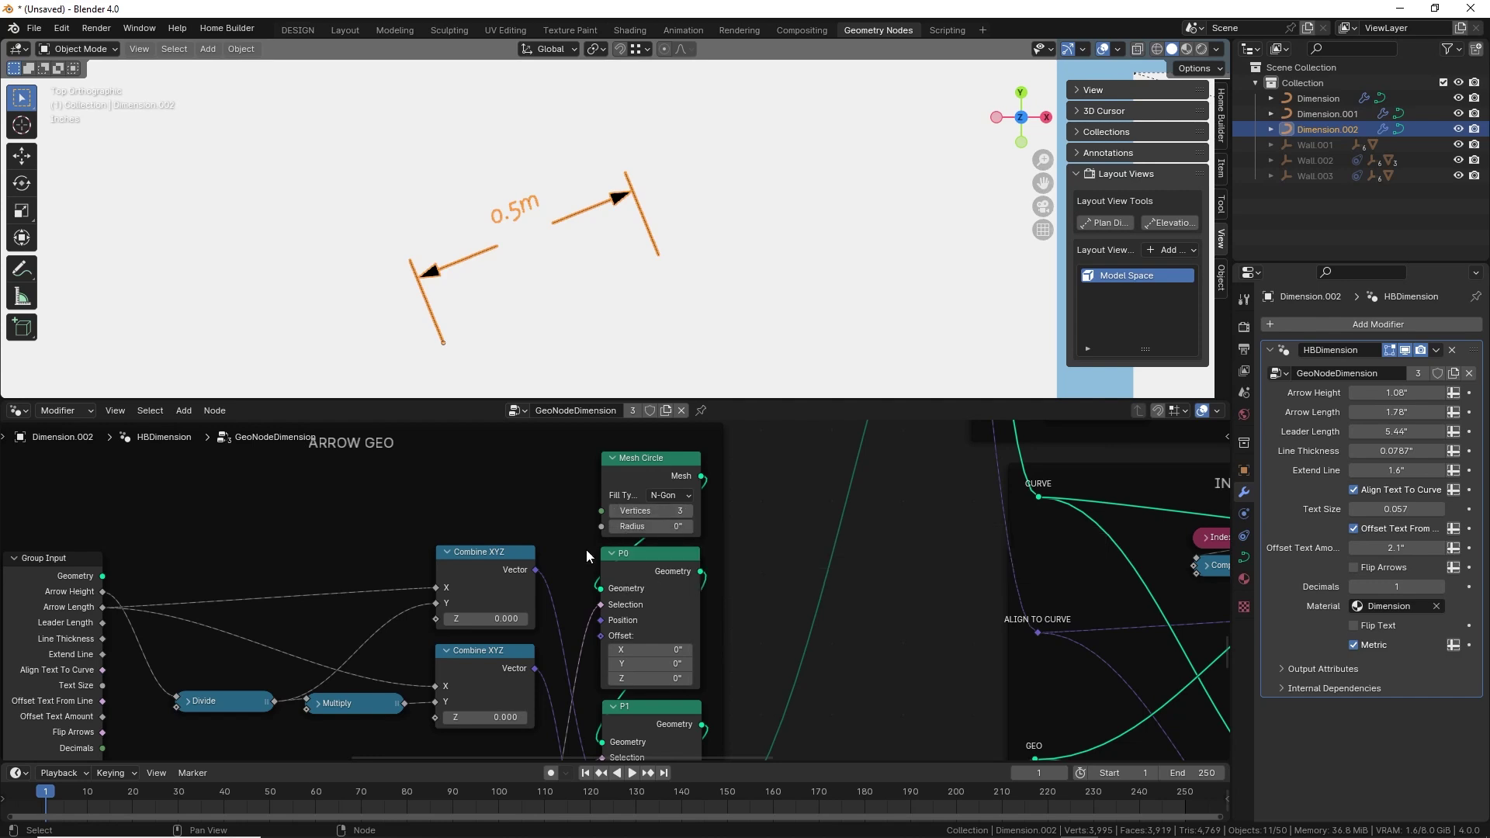
pyautogui.scroll(-2, 621, 520)
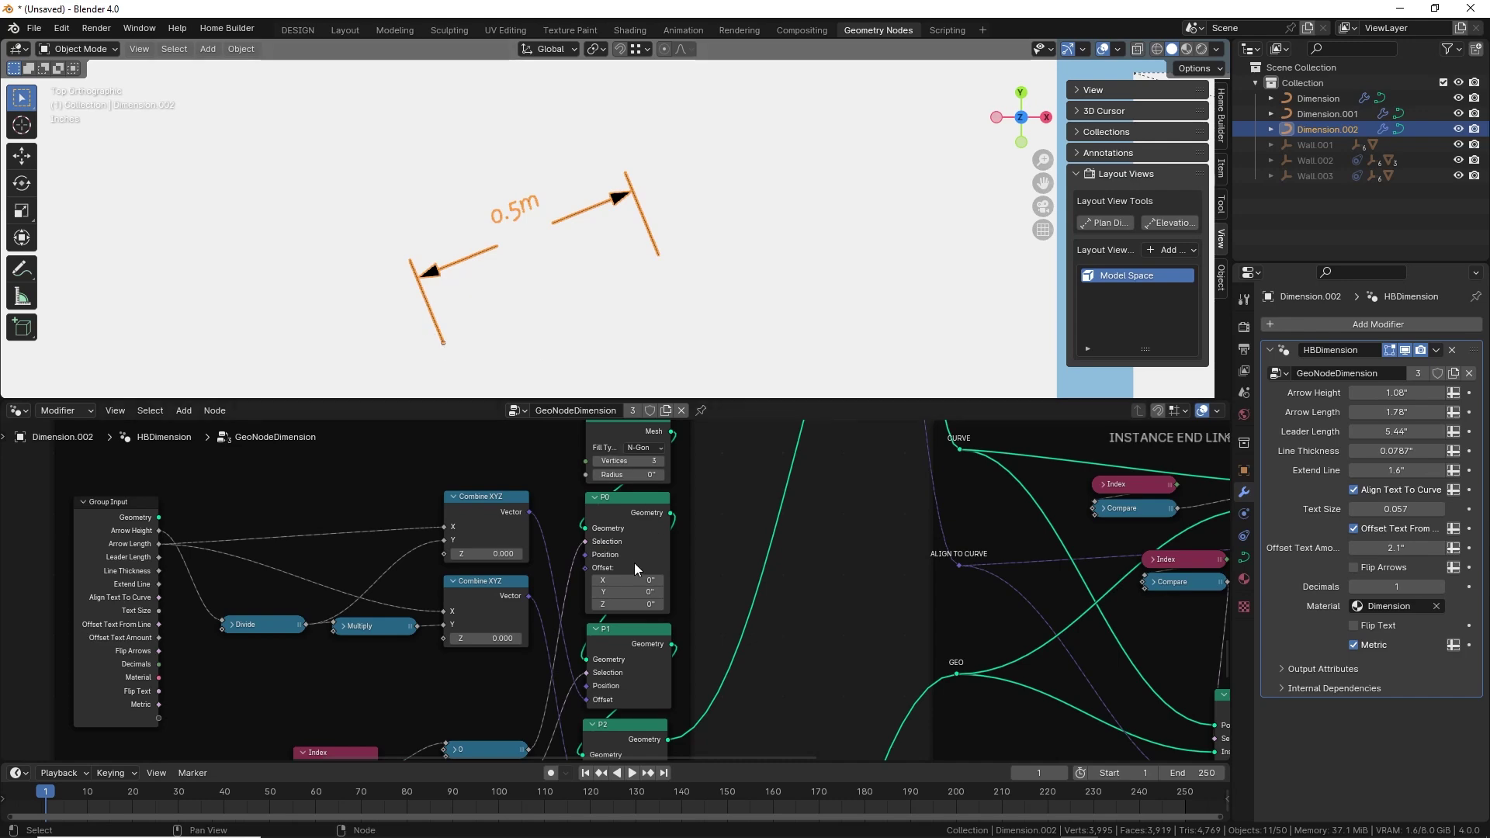
# Follow the dimension node tree from the INSTANCE TEXT frame through Join Geometry and Set Material to Group Output, then review the whole tree.
pyautogui.scroll(-6, 617, 565)
pyautogui.moveTo(617, 566); pyautogui.dragTo(417, 534, button='middle')
pyautogui.scroll(4, 411, 469)
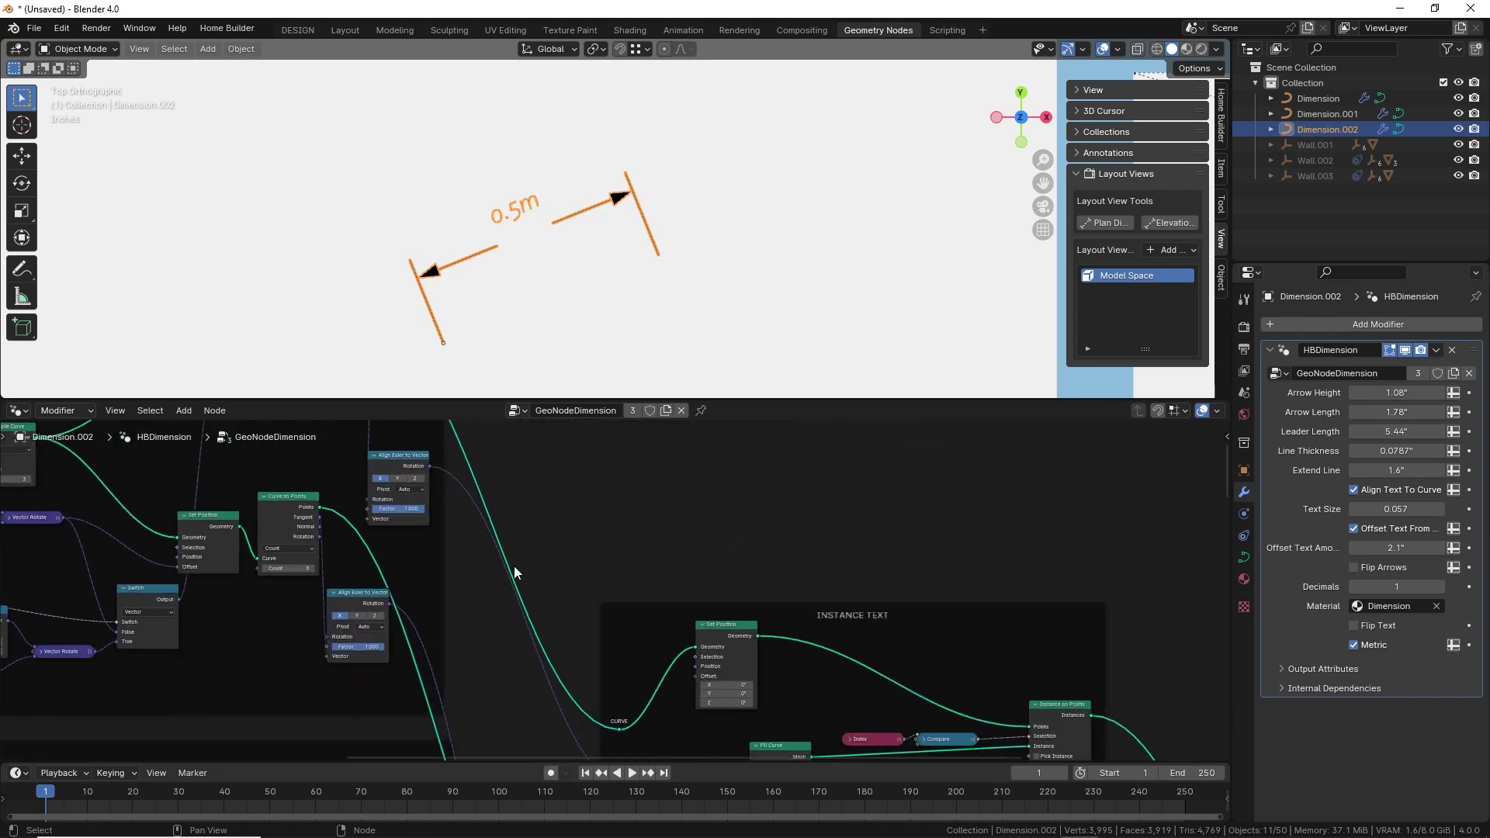
pyautogui.scroll(-2, 500, 551)
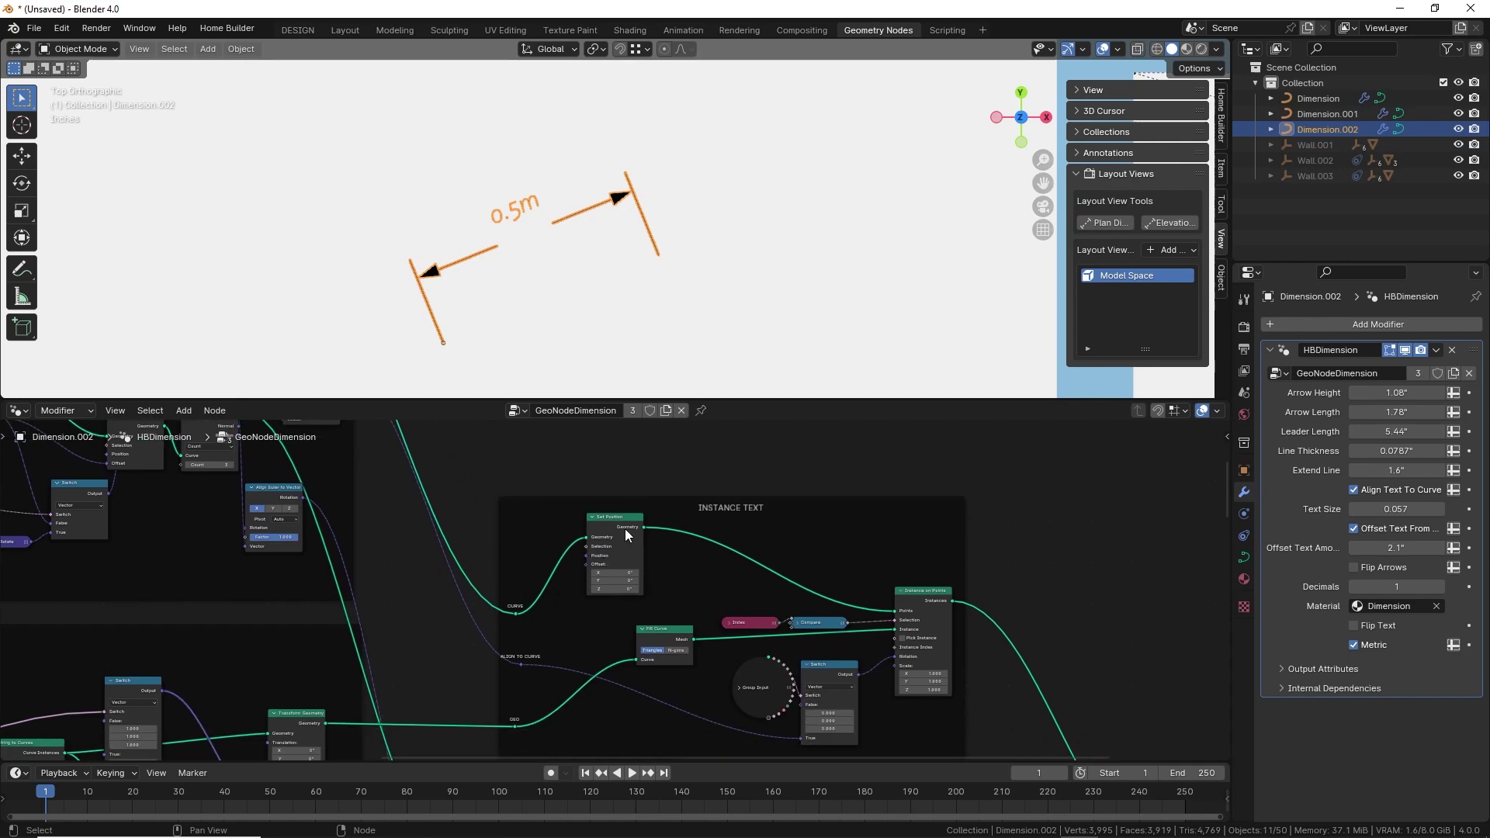
pyautogui.scroll(-3, 662, 547)
pyautogui.scroll(2, 615, 522)
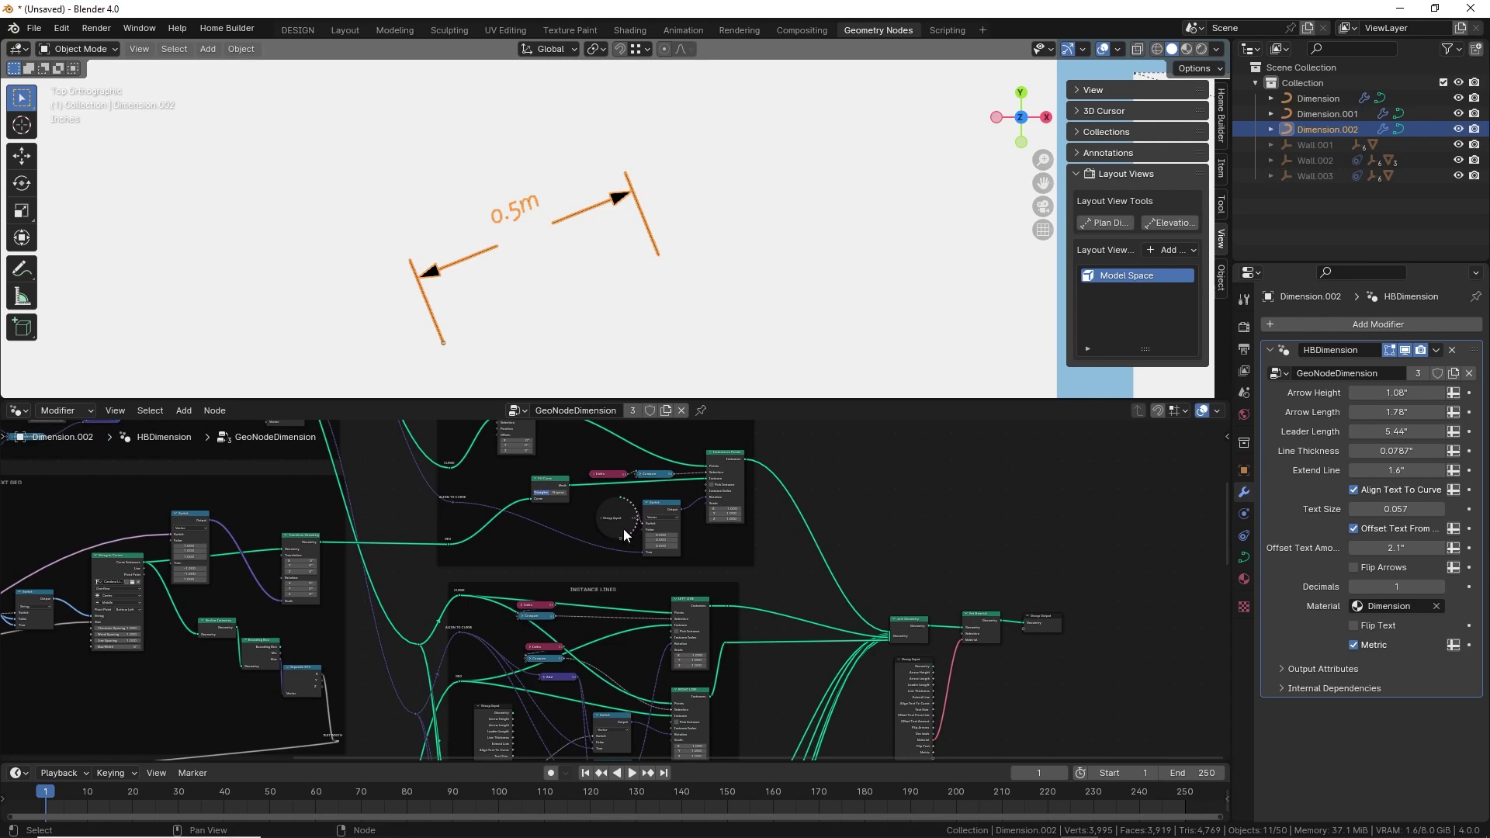
pyautogui.moveTo(615, 523); pyautogui.dragTo(537, 526, button='middle')
pyautogui.scroll(3, 756, 562)
pyautogui.moveTo(766, 560); pyautogui.dragTo(578, 515, button='middle')
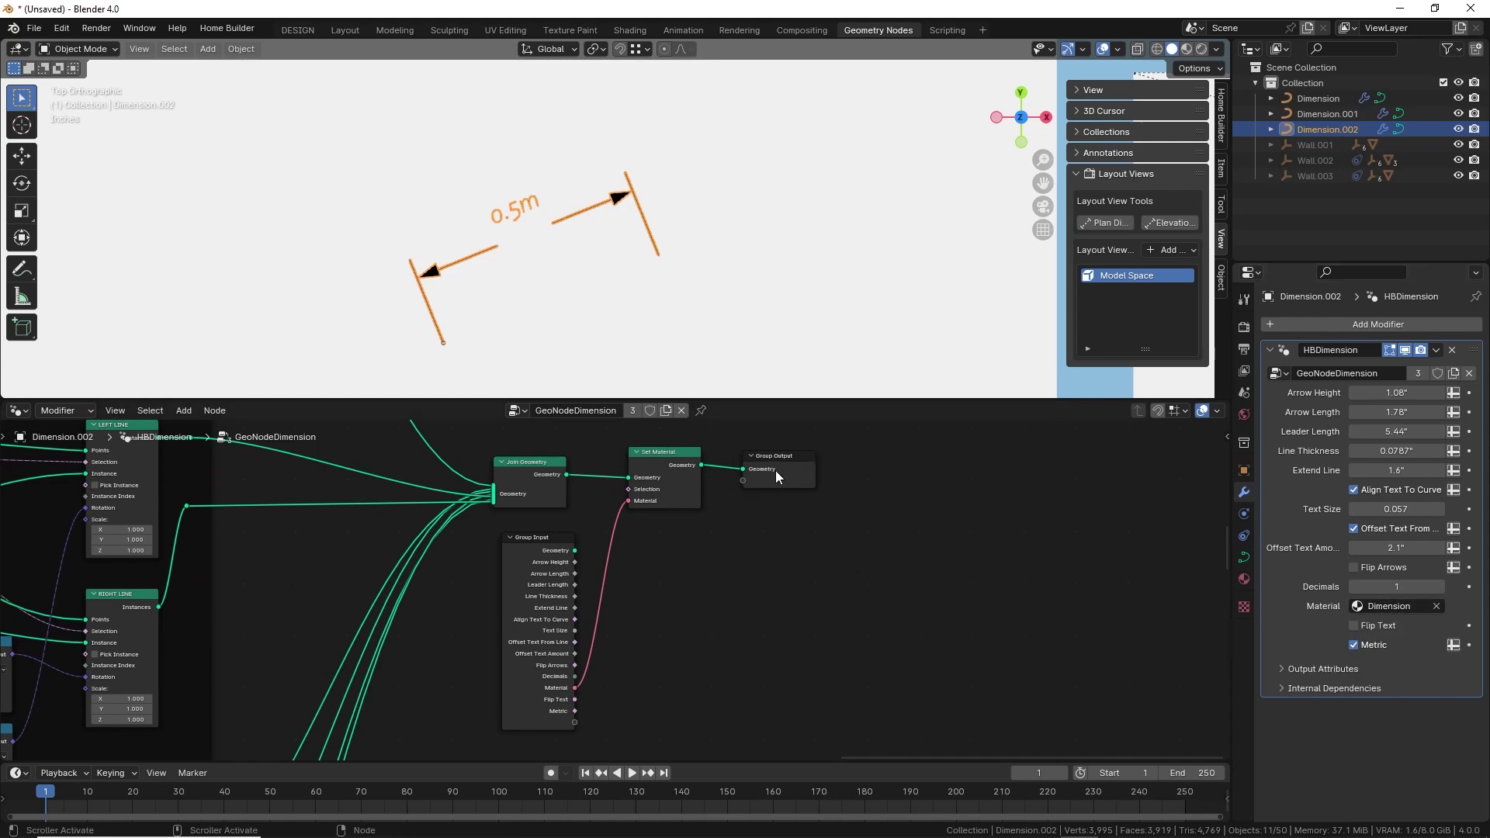
pyautogui.scroll(-4, 776, 471)
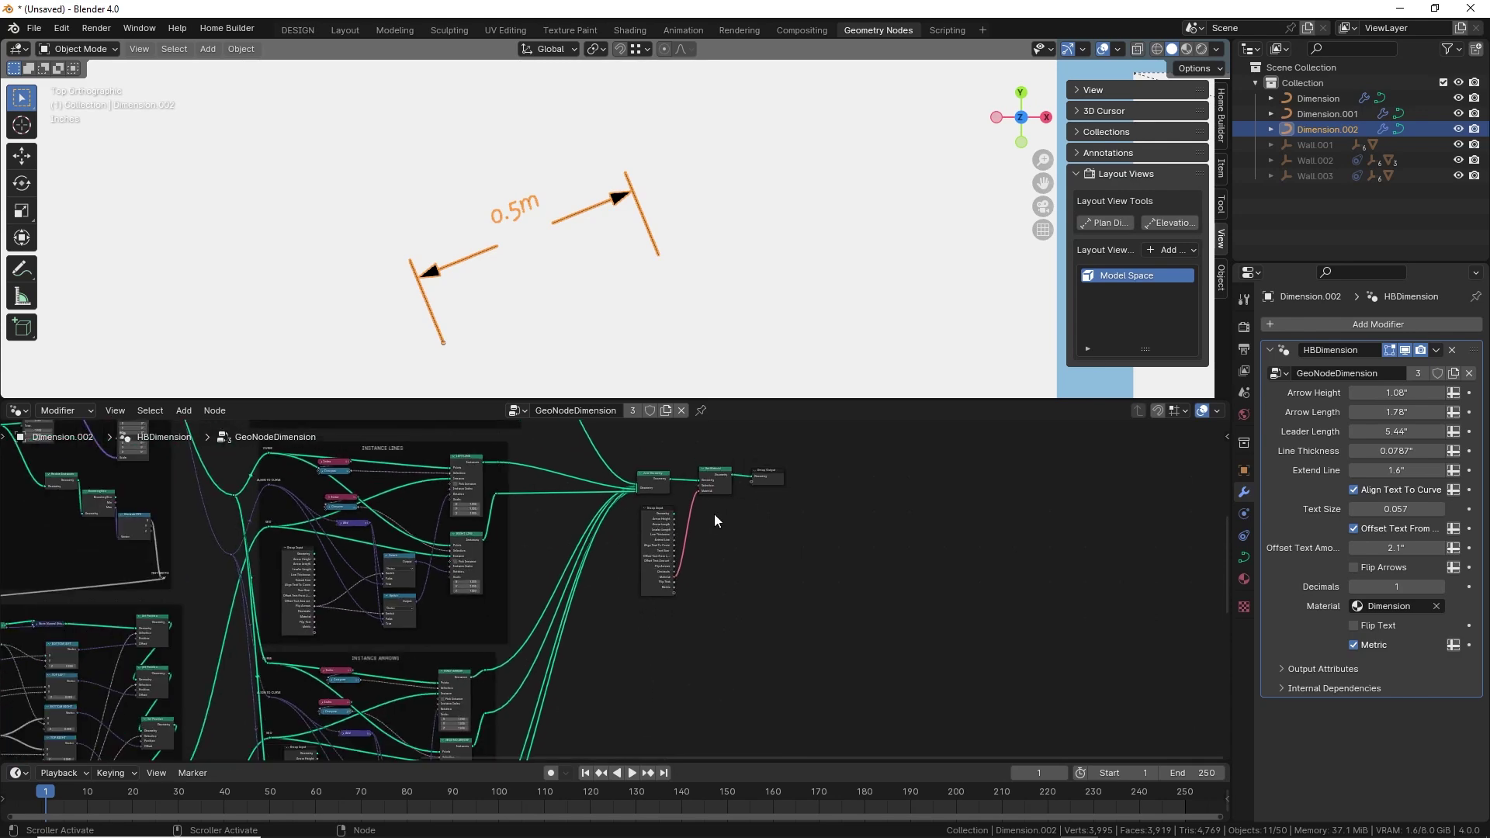
pyautogui.scroll(-6, 714, 514)
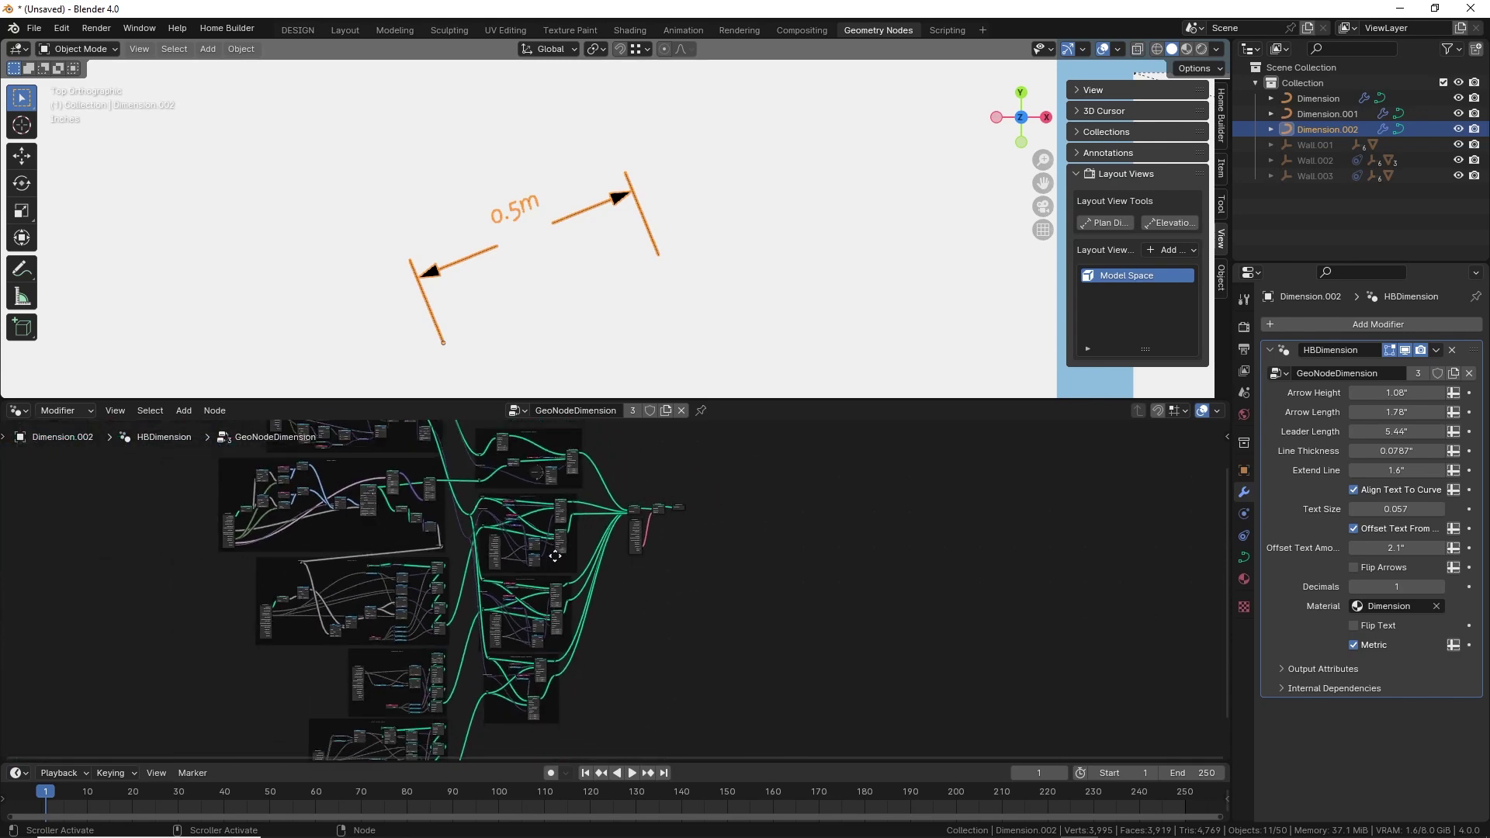
pyautogui.moveTo(555, 555); pyautogui.dragTo(590, 563, button='middle')
pyautogui.scroll(-2, 590, 563)
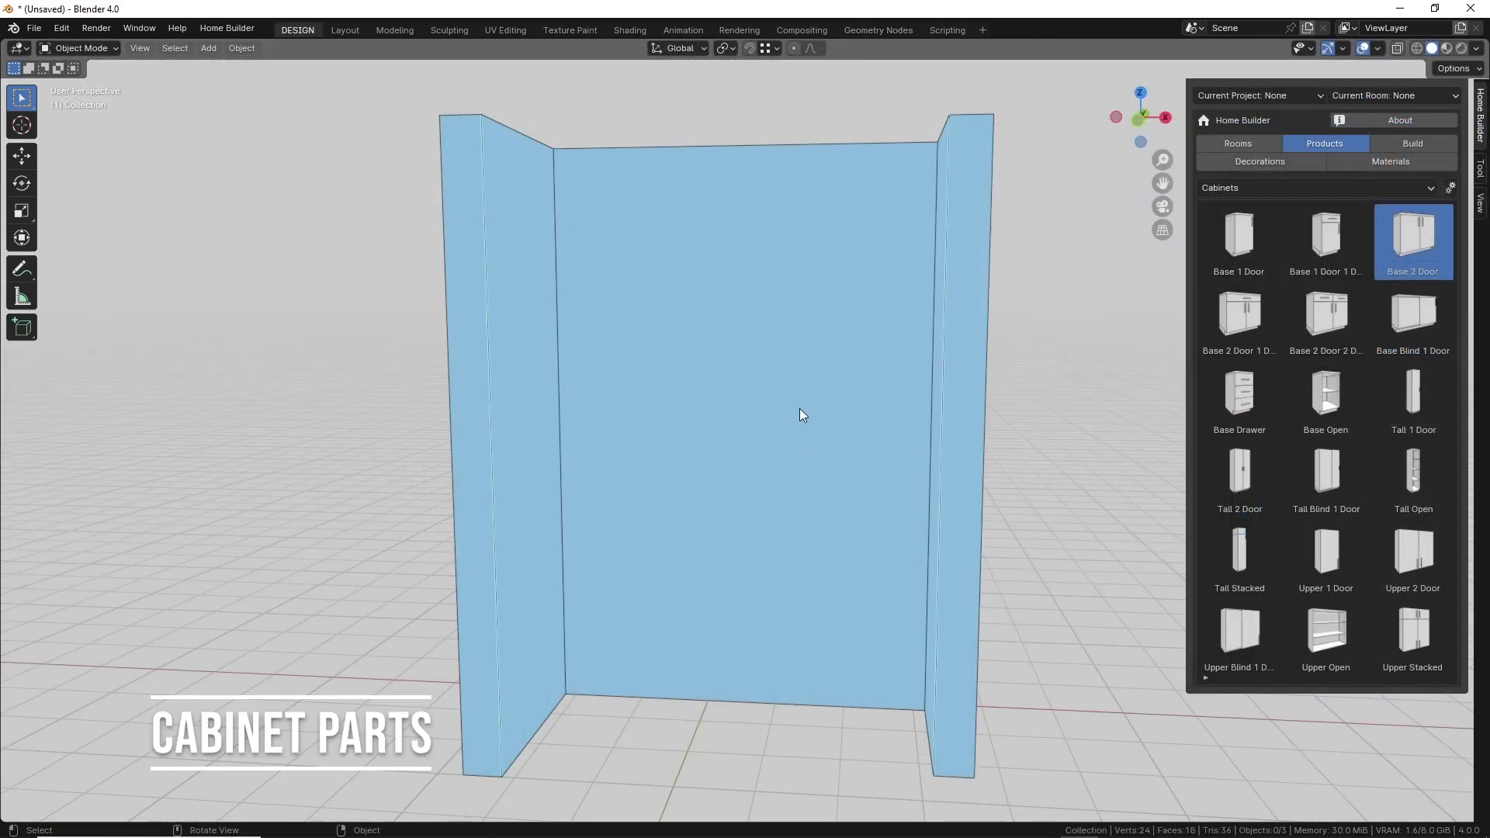
# Add a Closet: Tall product from the Pro Closet Design library to the back wall of the room.
pyautogui.click(1259, 186)
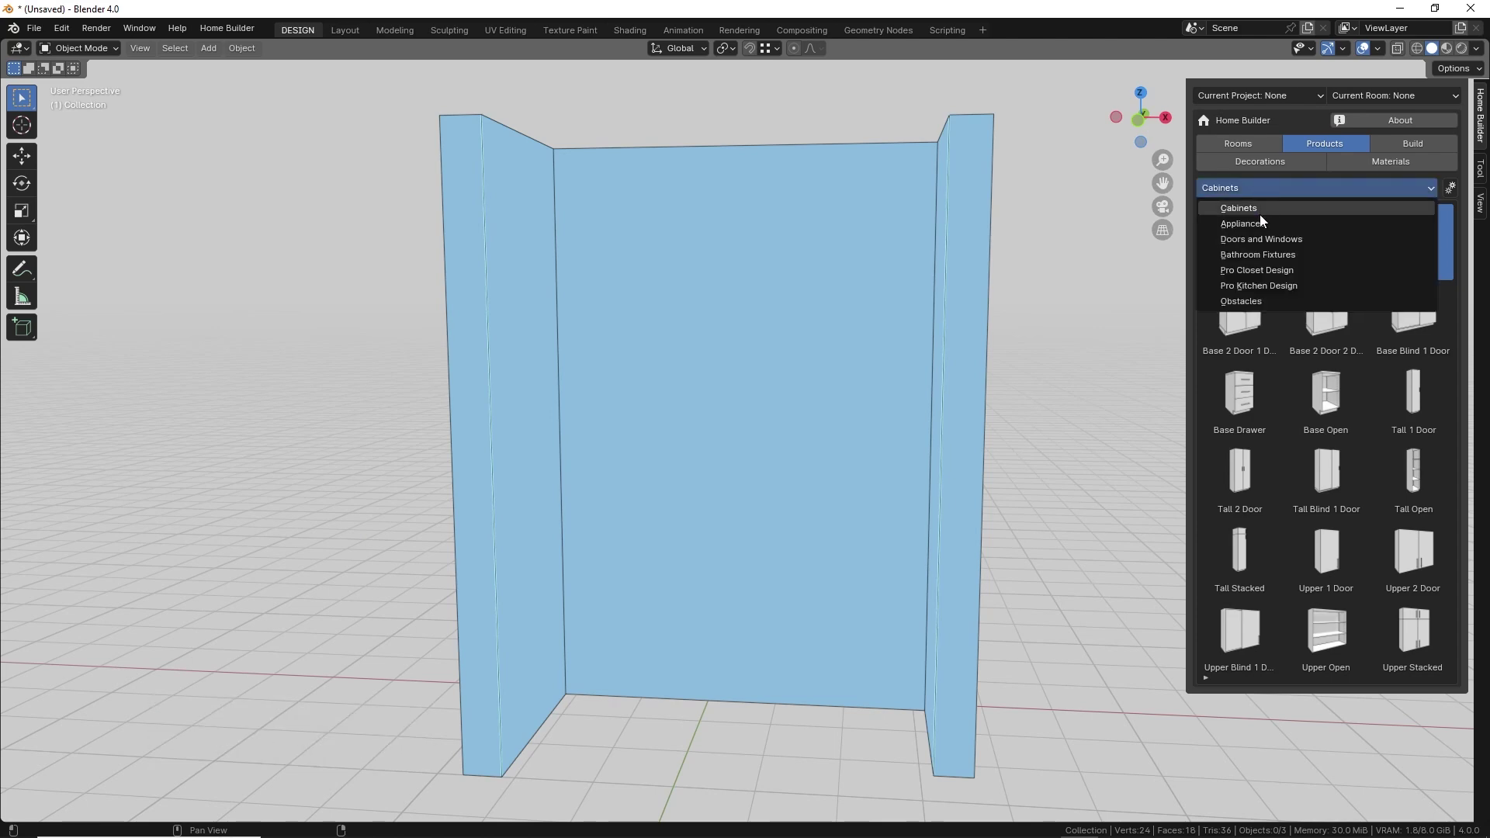
pyautogui.click(1261, 269)
pyautogui.click(1418, 241)
pyautogui.click(773, 399)
pyautogui.moveTo(772, 401); pyautogui.dragTo(706, 412, button='middle')
# Select the closet's left side panel and examine its GeoNodeCutpart node tree alongside the 3D model.
pyautogui.click(528, 406)
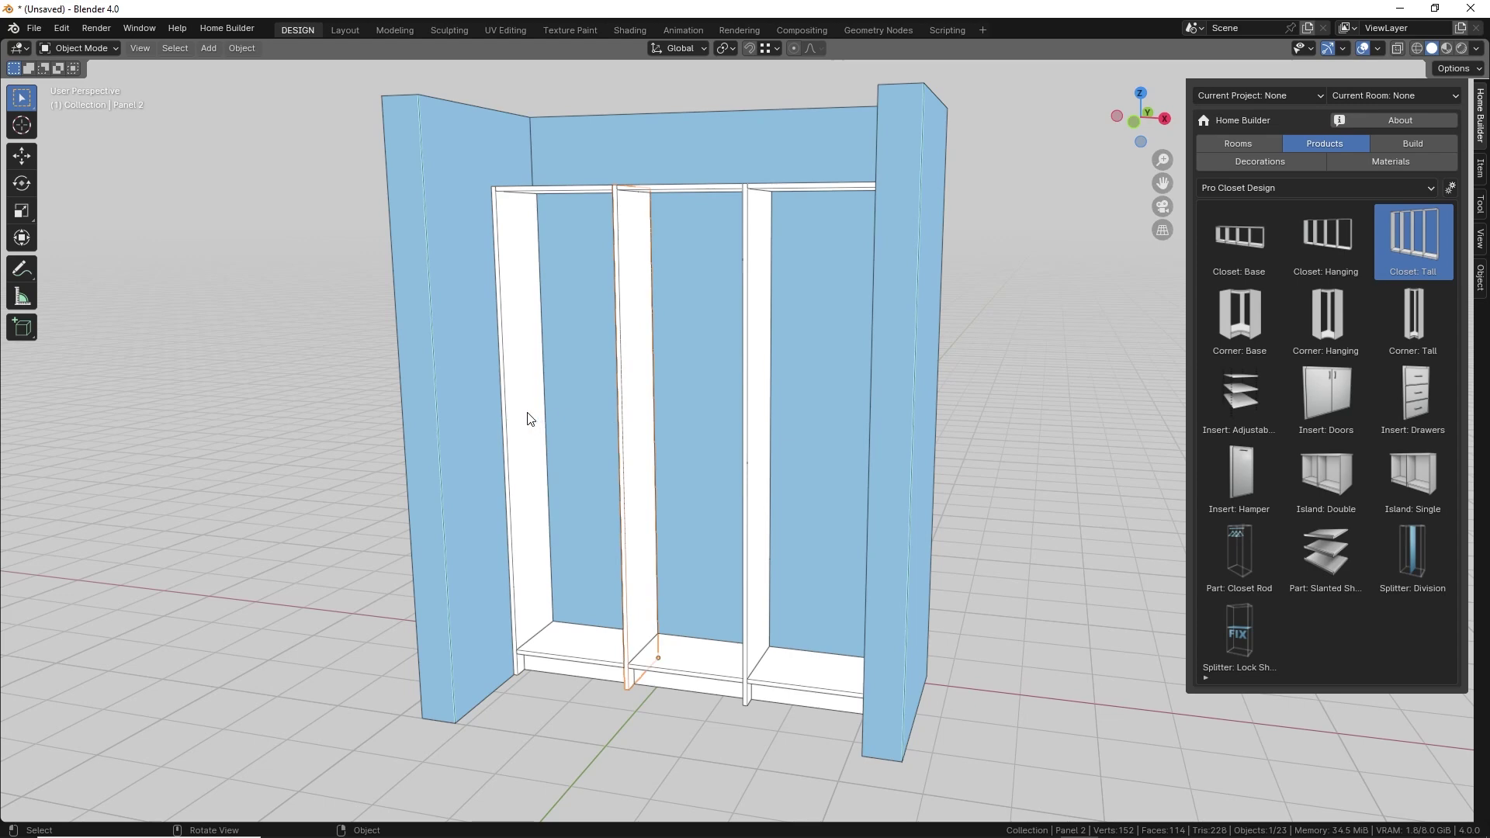
pyautogui.click(868, 29)
pyautogui.scroll(-8, 649, 483)
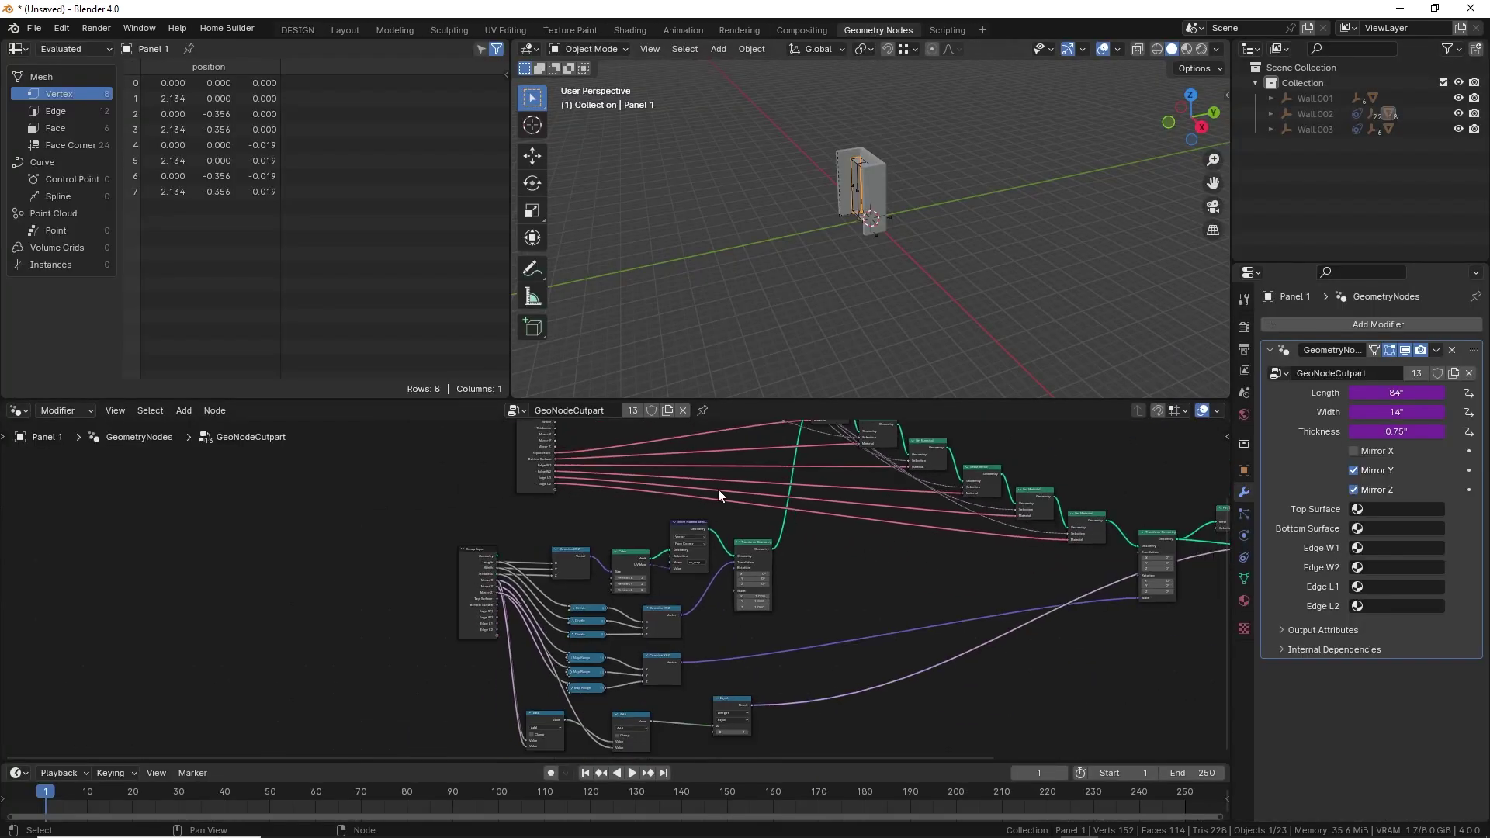
pyautogui.scroll(-2, 568, 514)
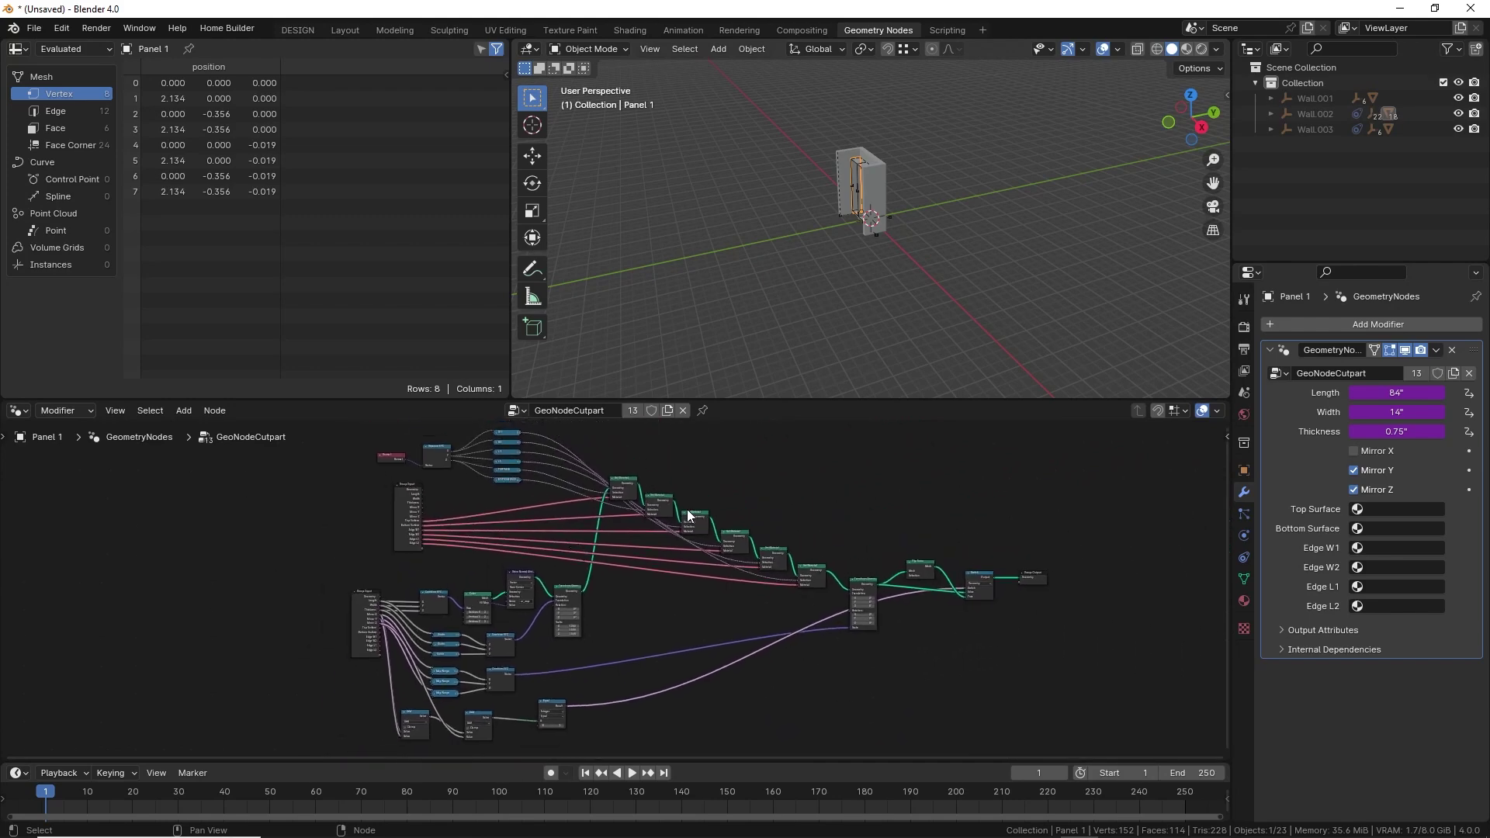
pyautogui.scroll(4, 870, 219)
pyautogui.moveTo(869, 219); pyautogui.dragTo(864, 132, button='middle')
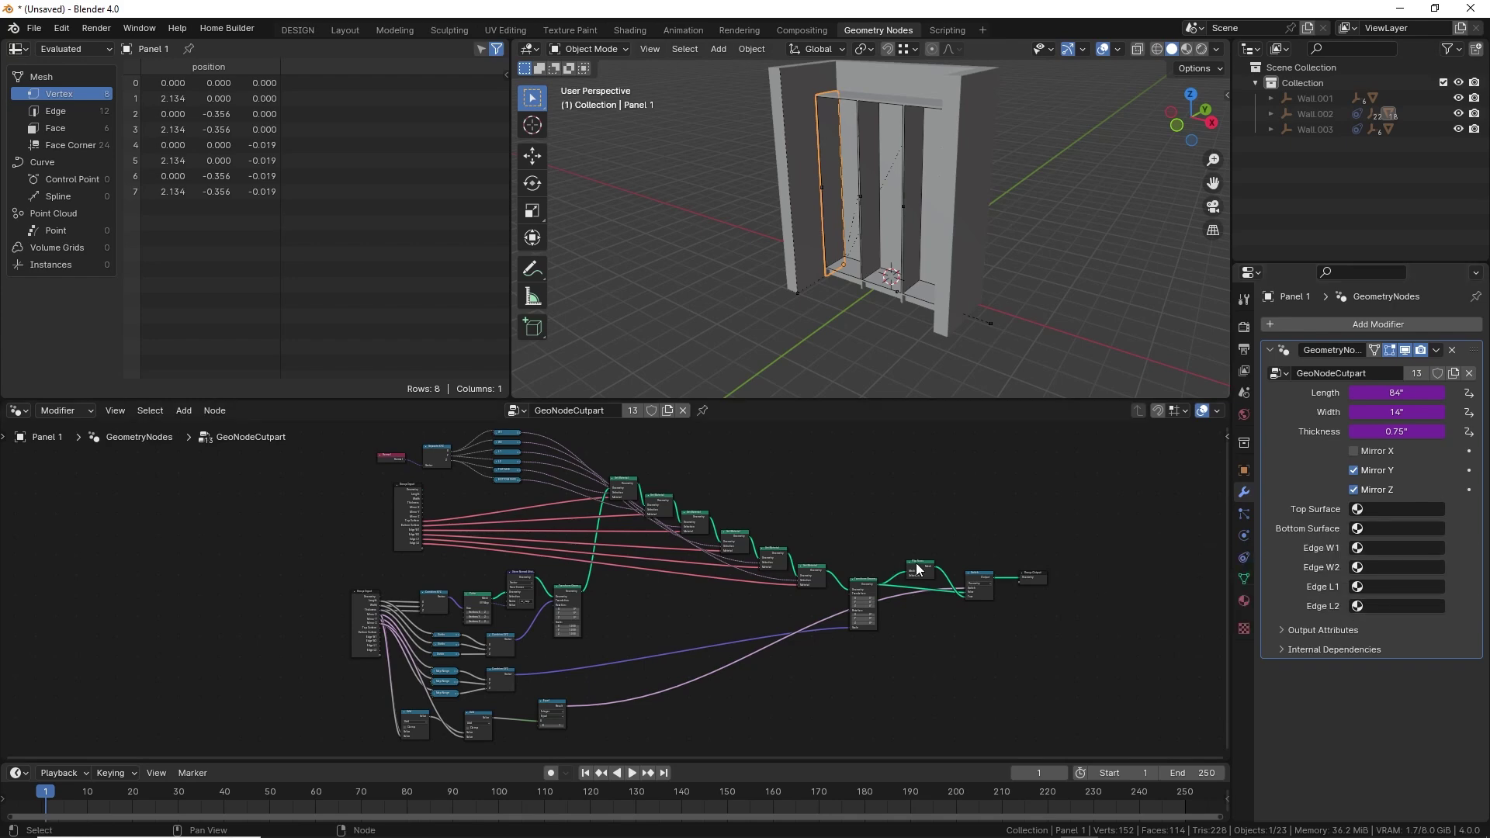
# Examine how the panel's length, width and thickness inputs feed the Cube and Transform Geometry nodes.
pyautogui.scroll(2, 427, 604)
pyautogui.scroll(4, 427, 604)
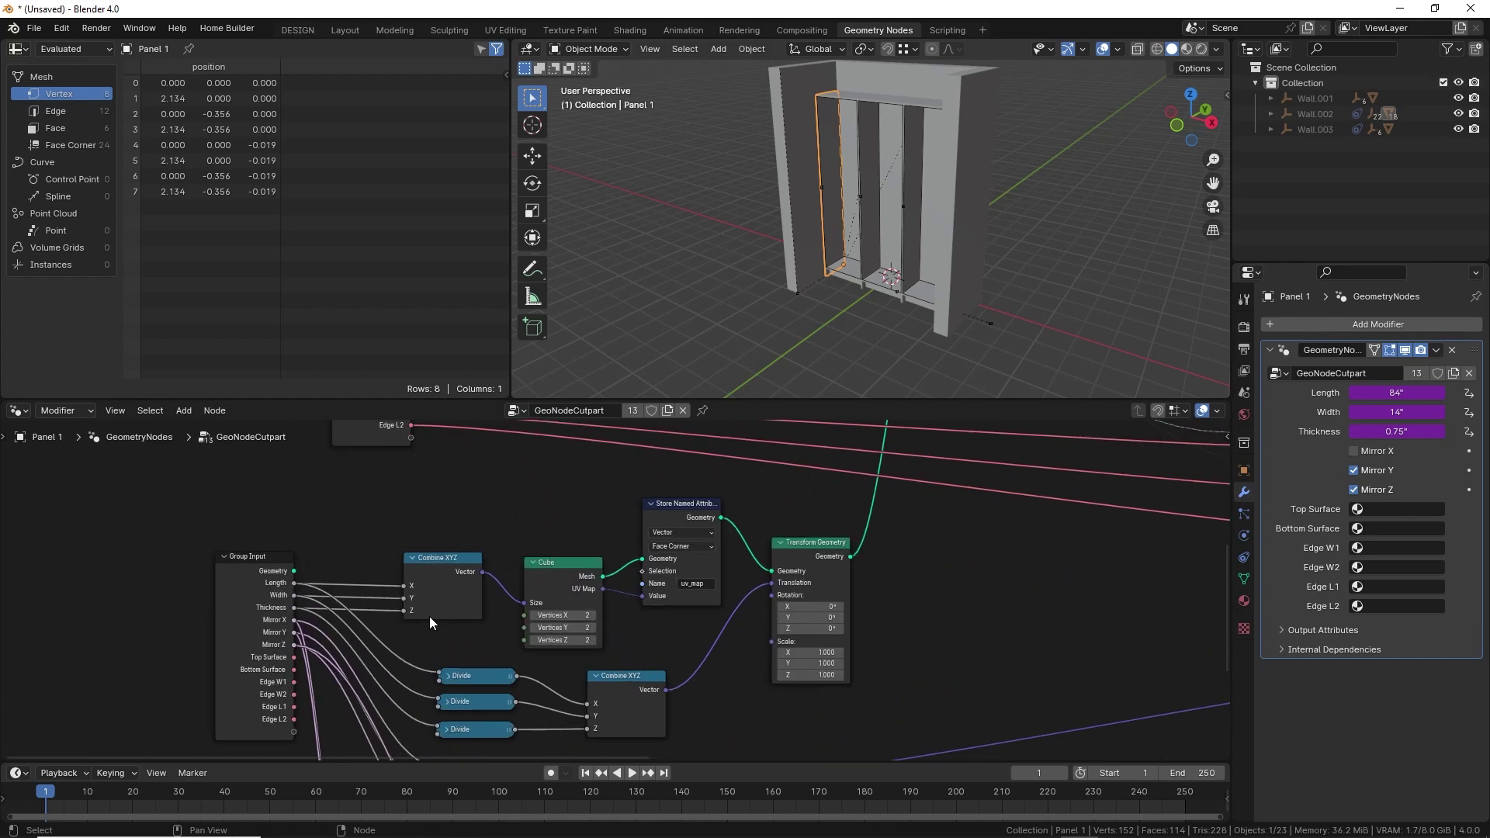
pyautogui.moveTo(464, 628); pyautogui.dragTo(430, 603, button='middle')
pyautogui.click(541, 544)
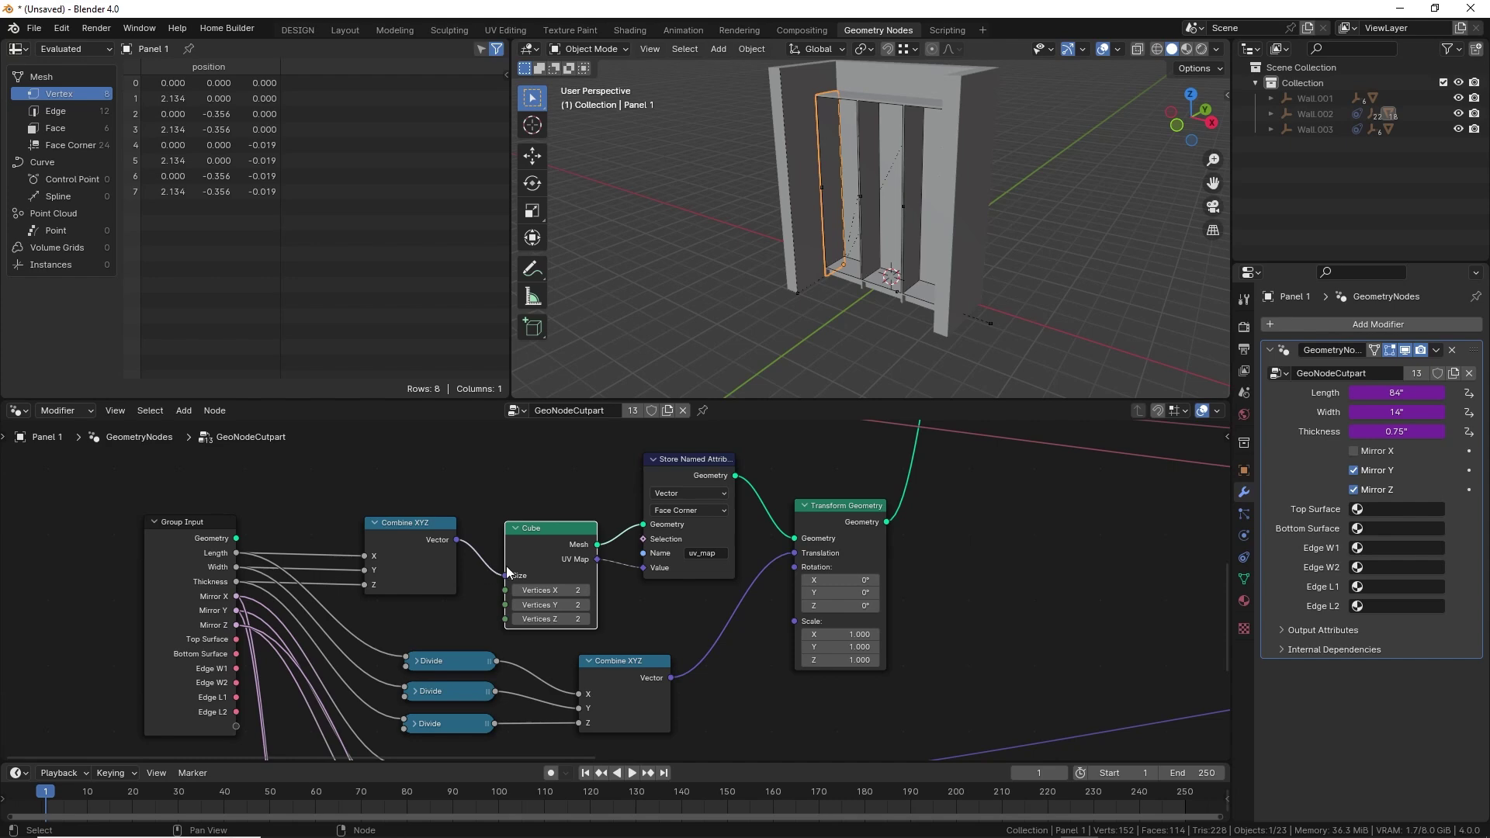
pyautogui.scroll(-4, 545, 566)
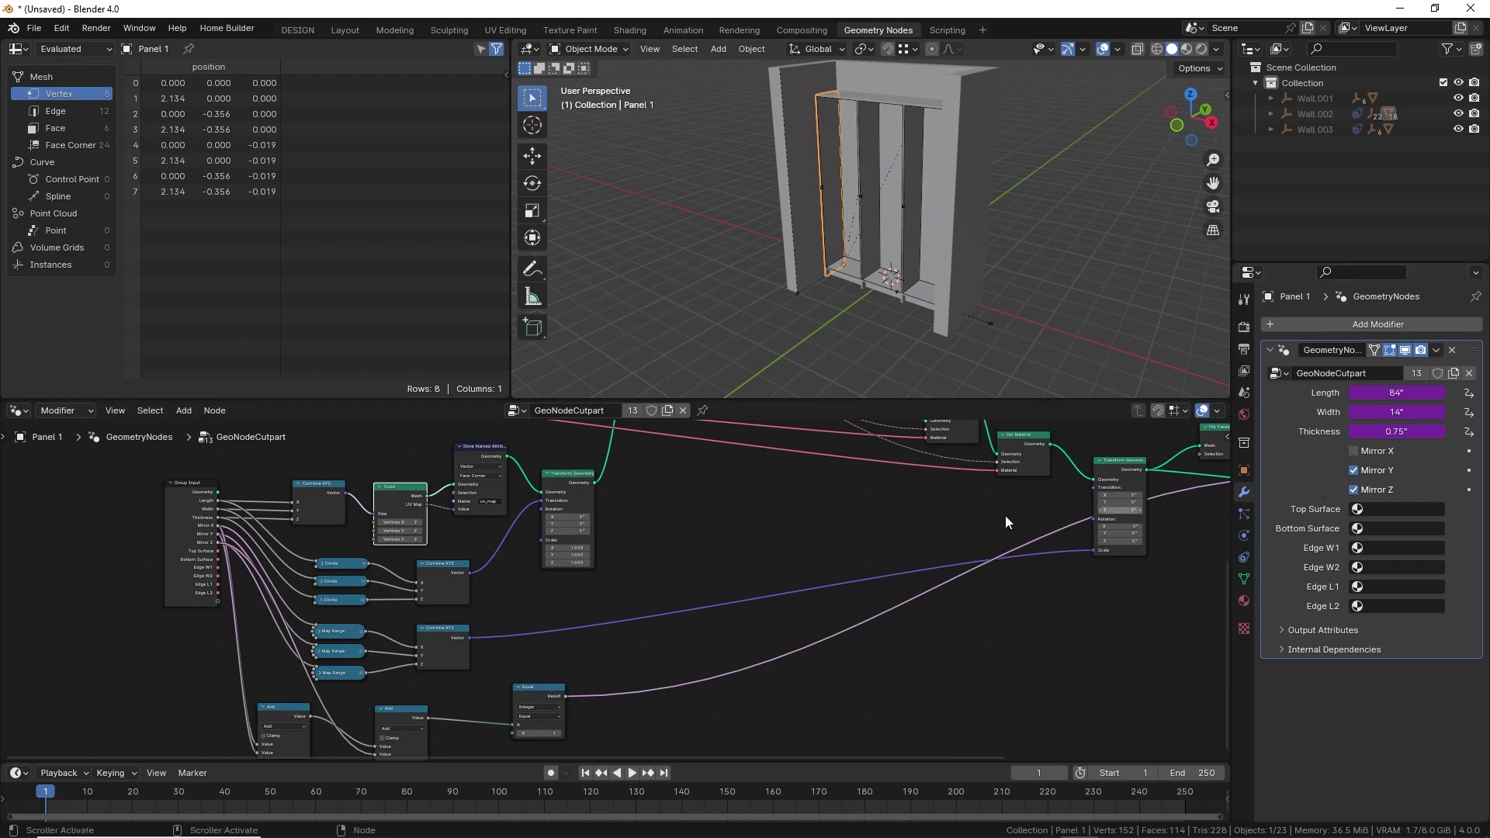
# Examine the cutpart's surface and edge Set Material chain through Flip Faces and Switch to Group Output.
pyautogui.scroll(10, 711, 510)
pyautogui.hscroll(-5, 711, 510)
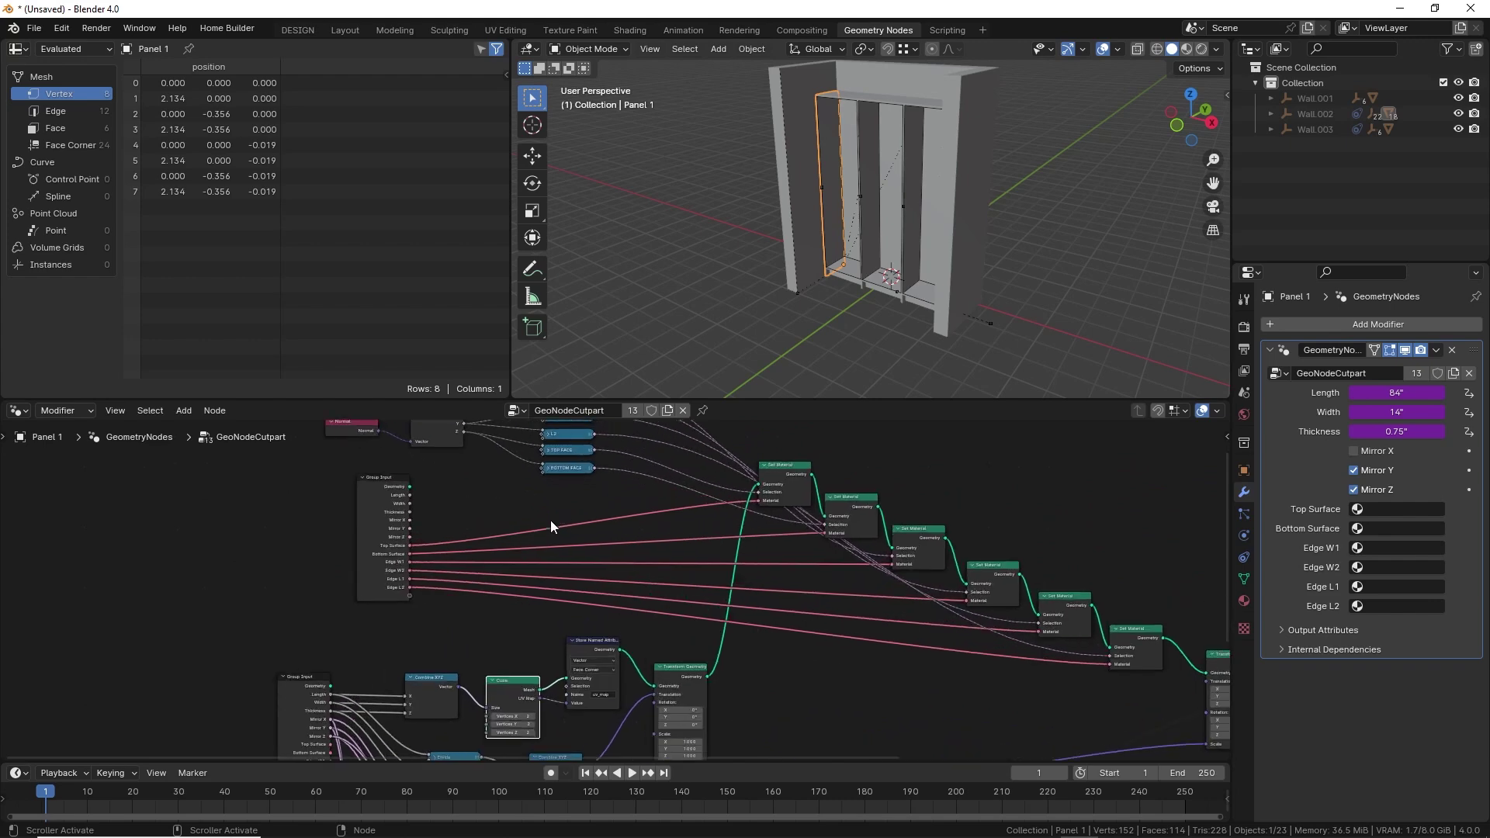
pyautogui.moveTo(564, 530); pyautogui.dragTo(479, 599, button='middle')
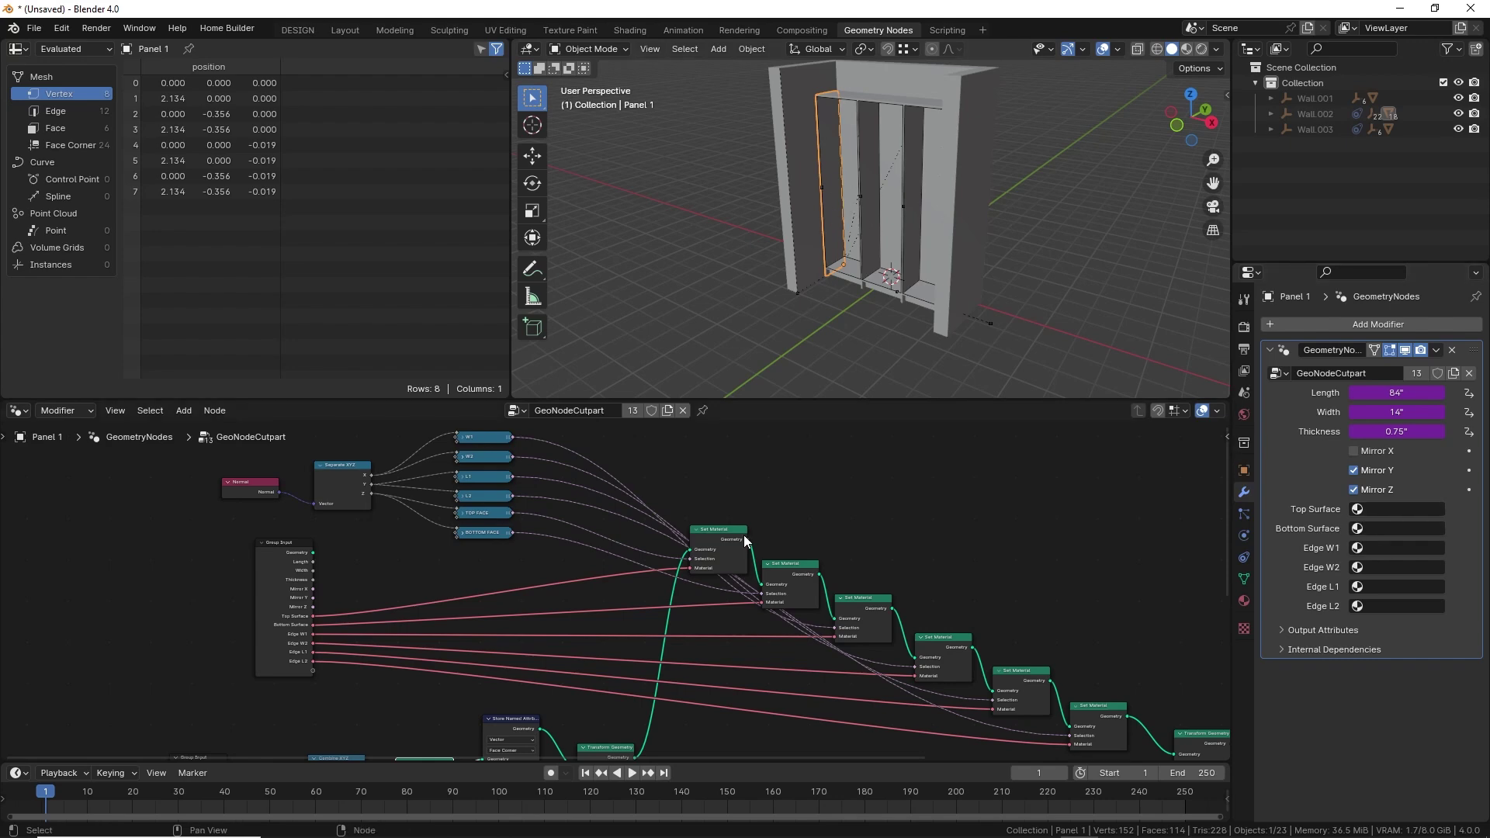
pyautogui.keyDown('ctrl'); pyautogui.hscroll(10, 746, 543); pyautogui.keyUp('ctrl')
pyautogui.keyDown('shift'); pyautogui.scroll(-4, 745, 543); pyautogui.keyUp('shift')
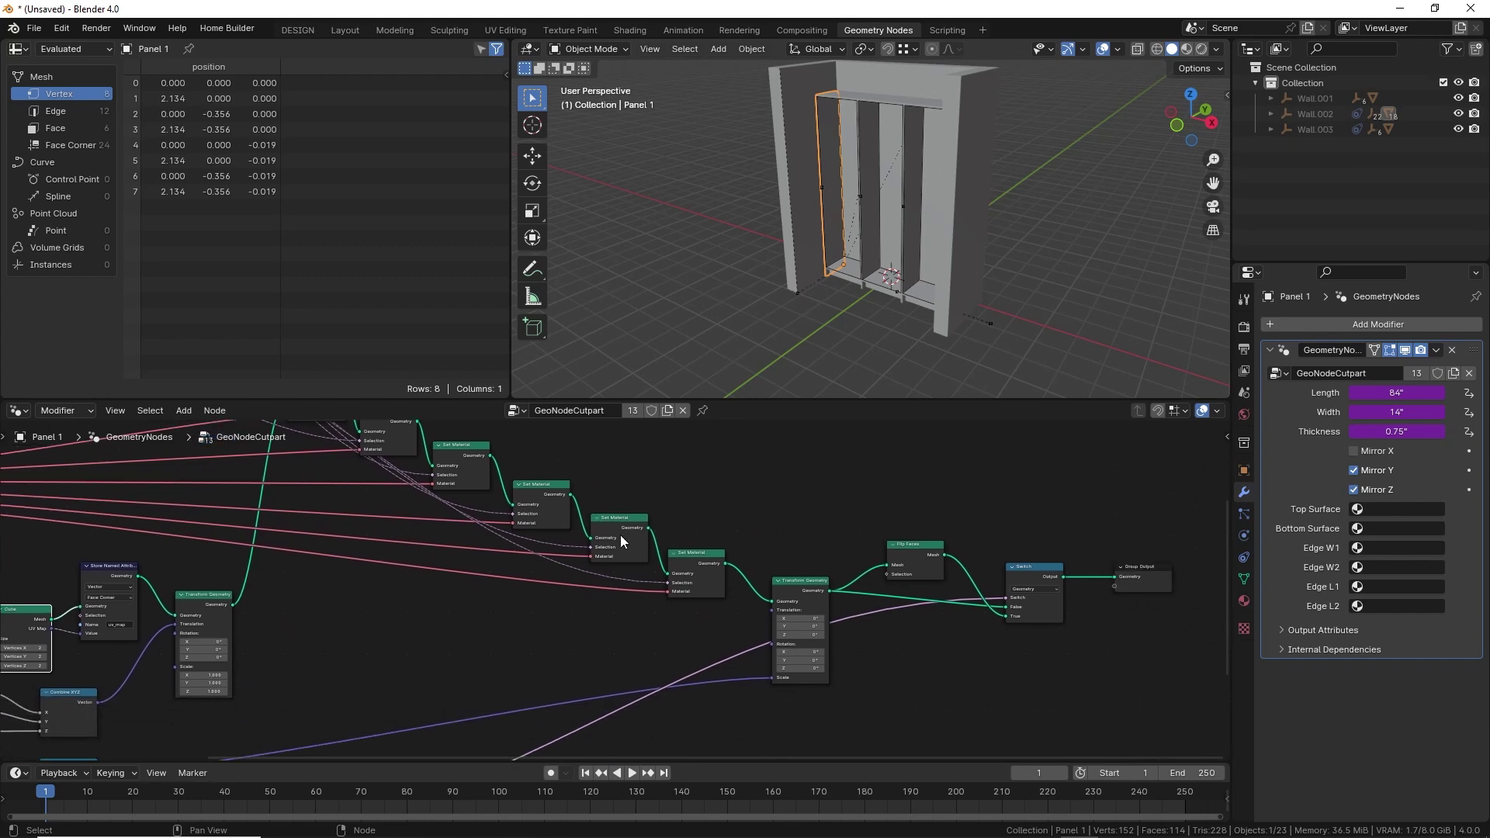
pyautogui.scroll(2, 694, 561)
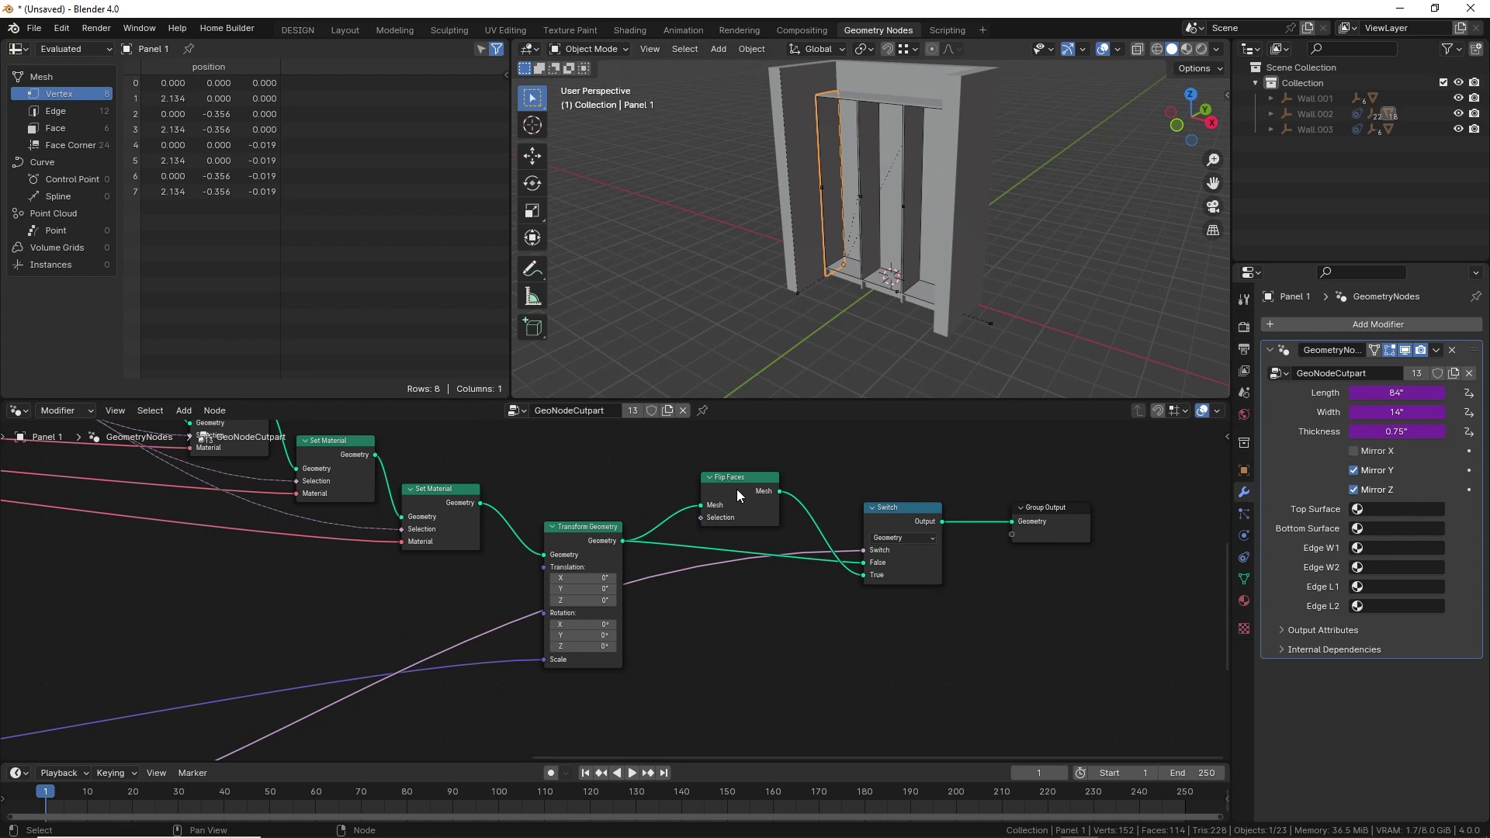
pyautogui.moveTo(1044, 521)
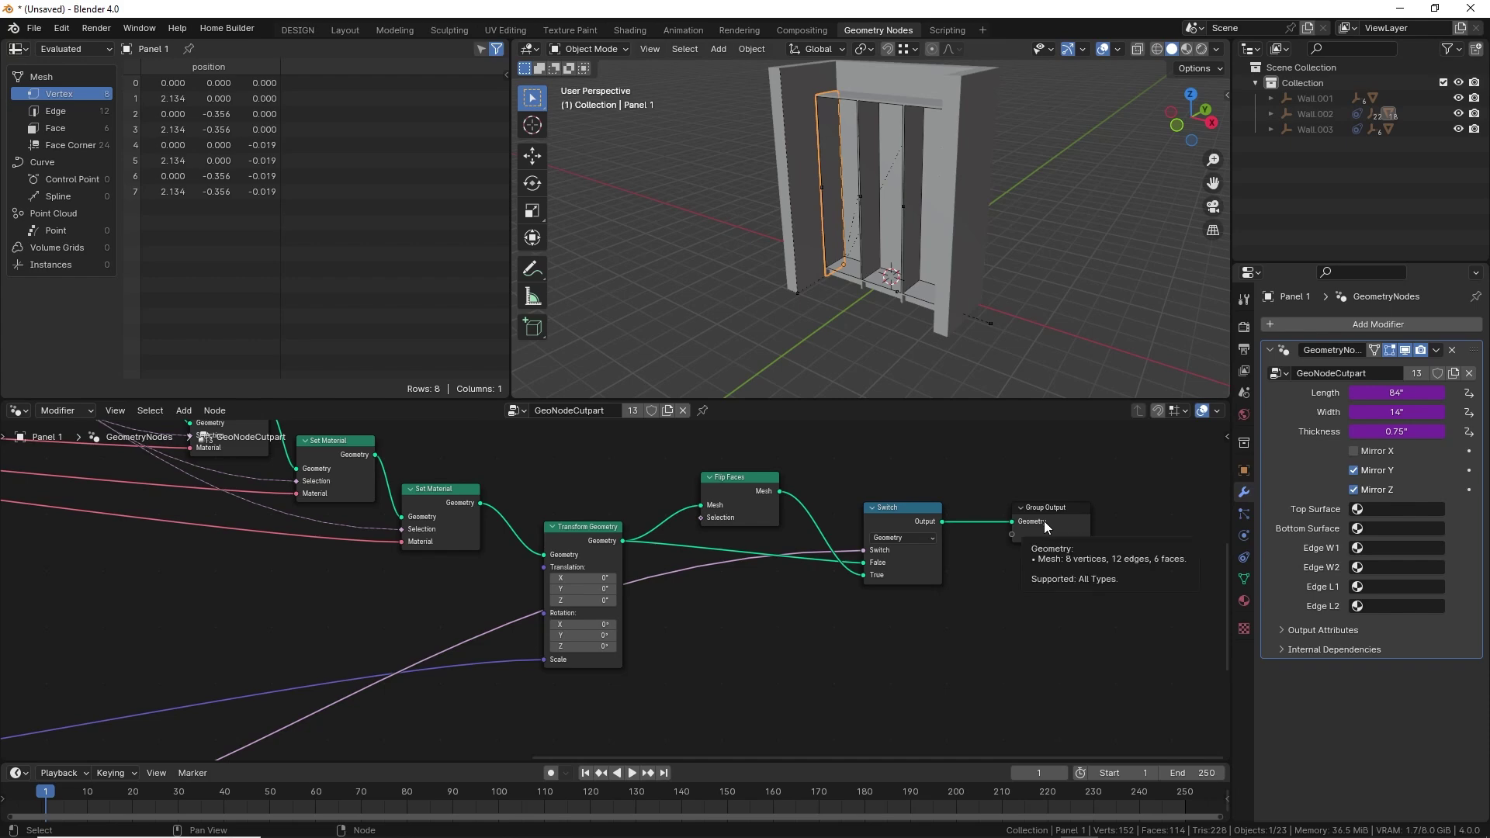
# Return to the design workspace and place level lock shelves in the left and middle closet openings, about 23.3 inches above the bottom shelf.
pyautogui.click(296, 30)
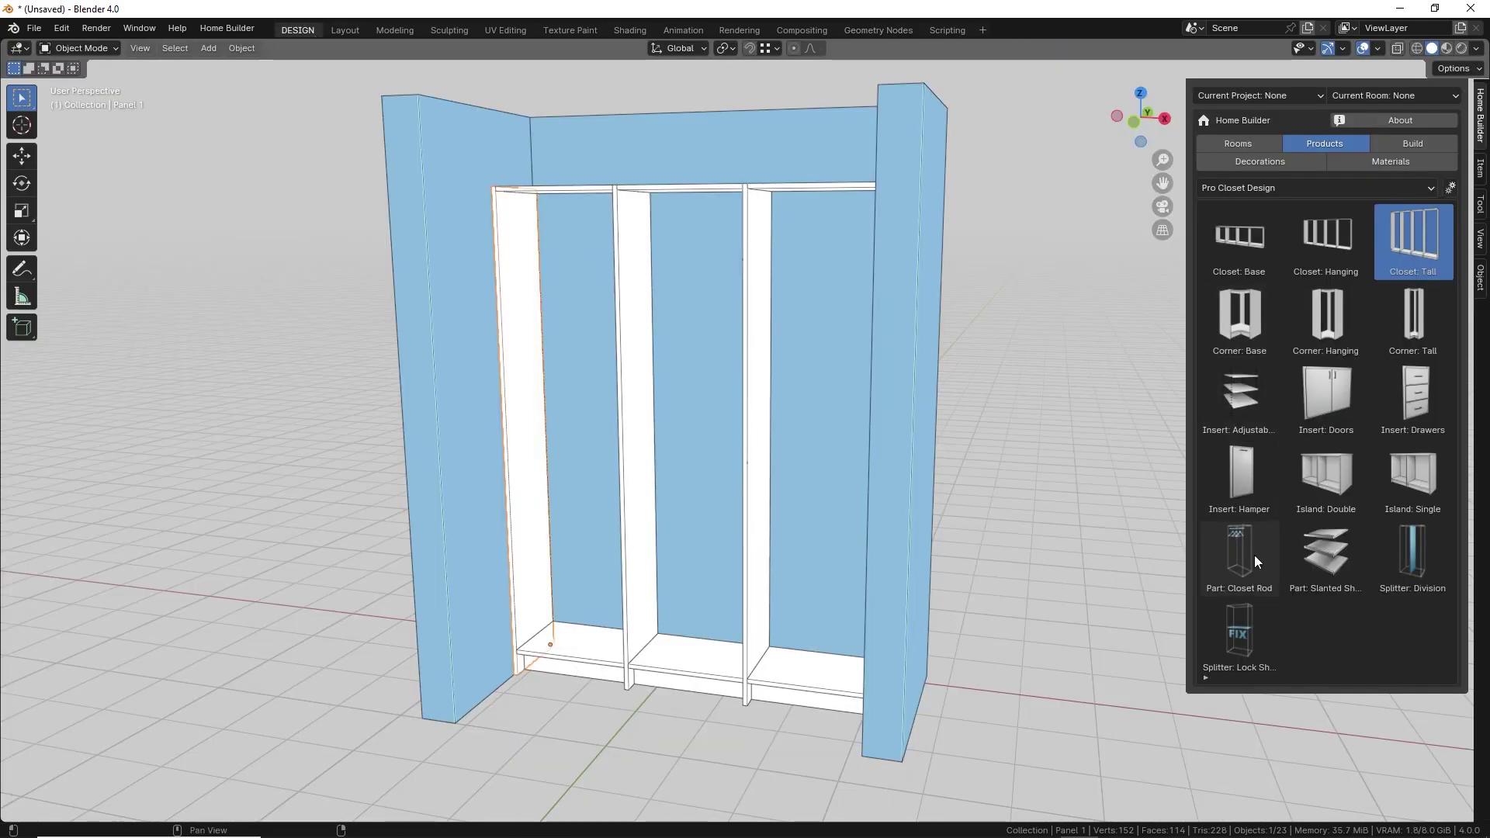
pyautogui.click(1242, 635)
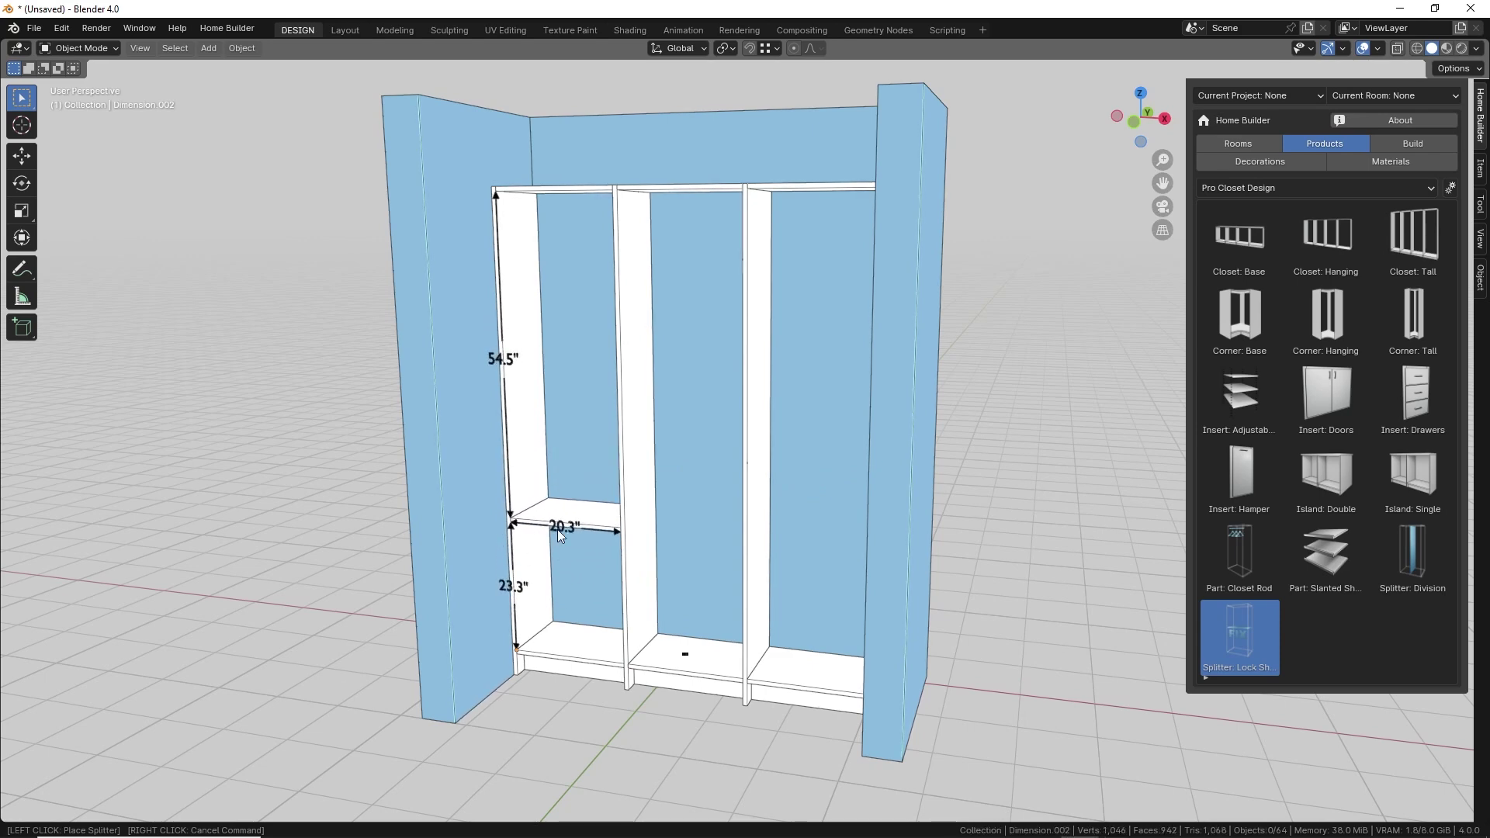
pyautogui.click(558, 530)
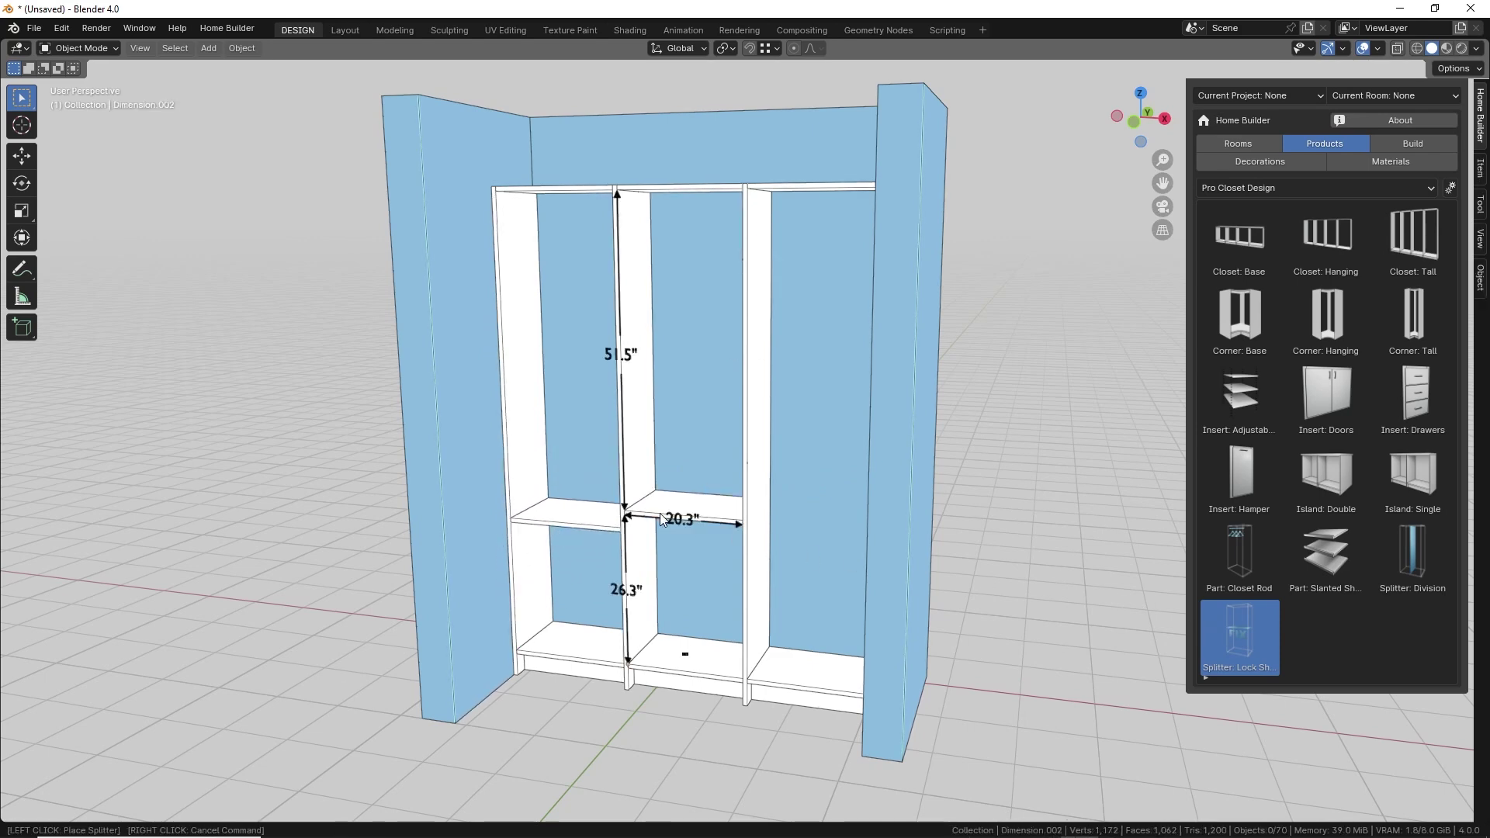
pyautogui.click(659, 539)
pyautogui.moveTo(694, 530); pyautogui.dragTo(1096, 481, button='middle')
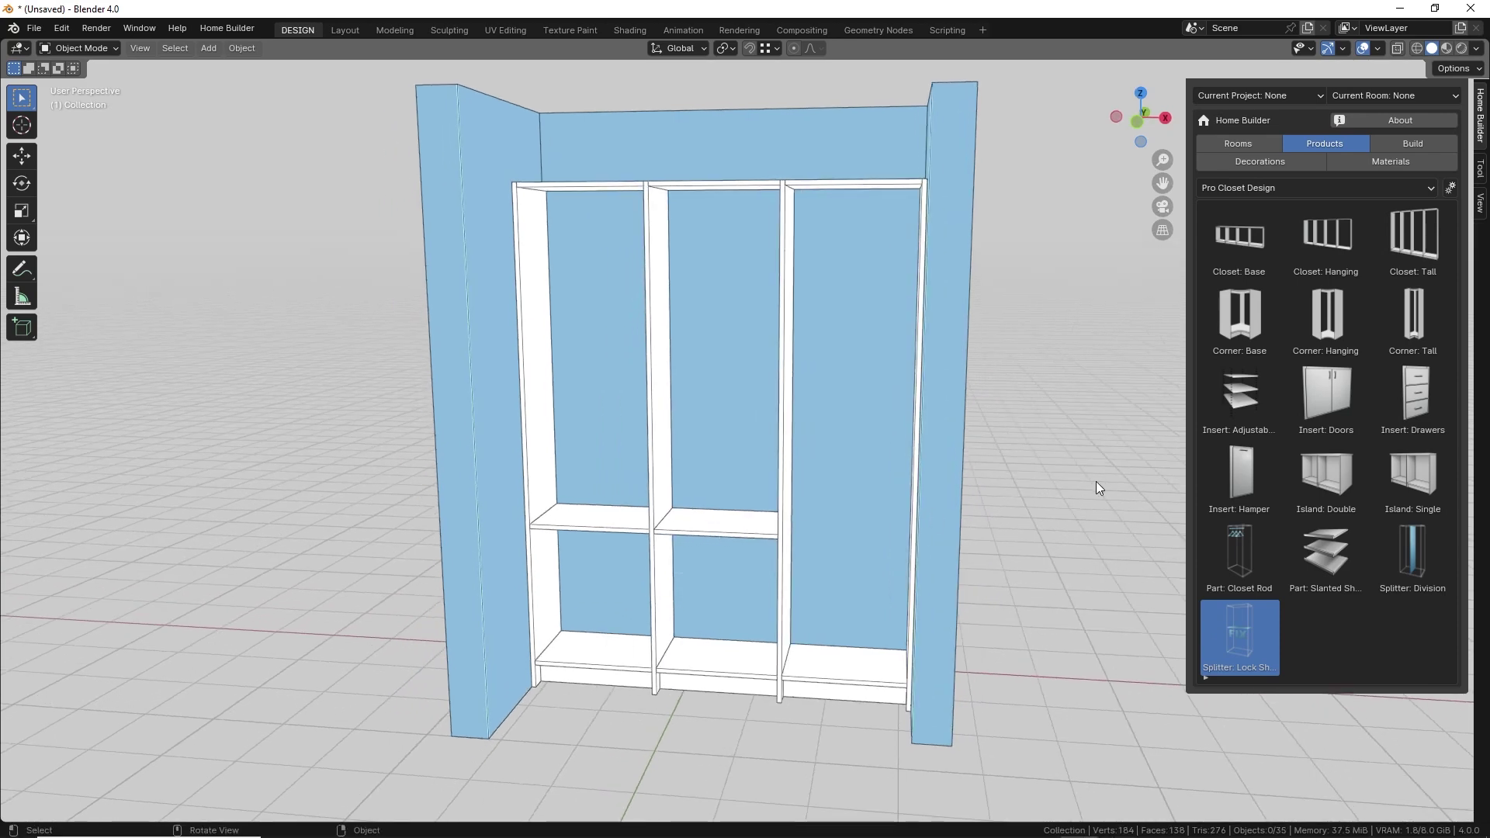
# Add drawer inserts to the lower left and lower middle openings of the closet.
pyautogui.click(1385, 425)
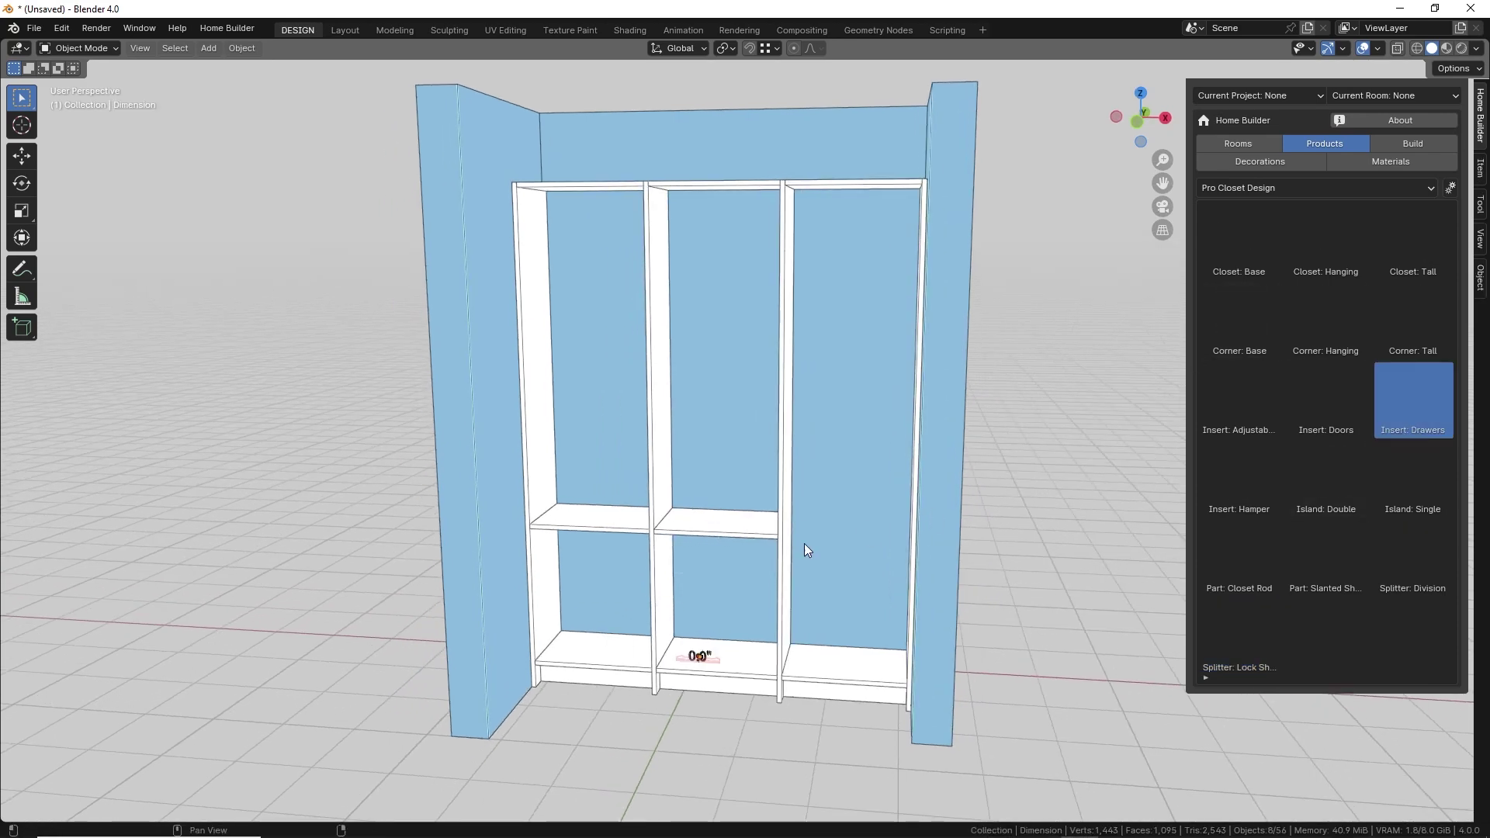
pyautogui.click(609, 586)
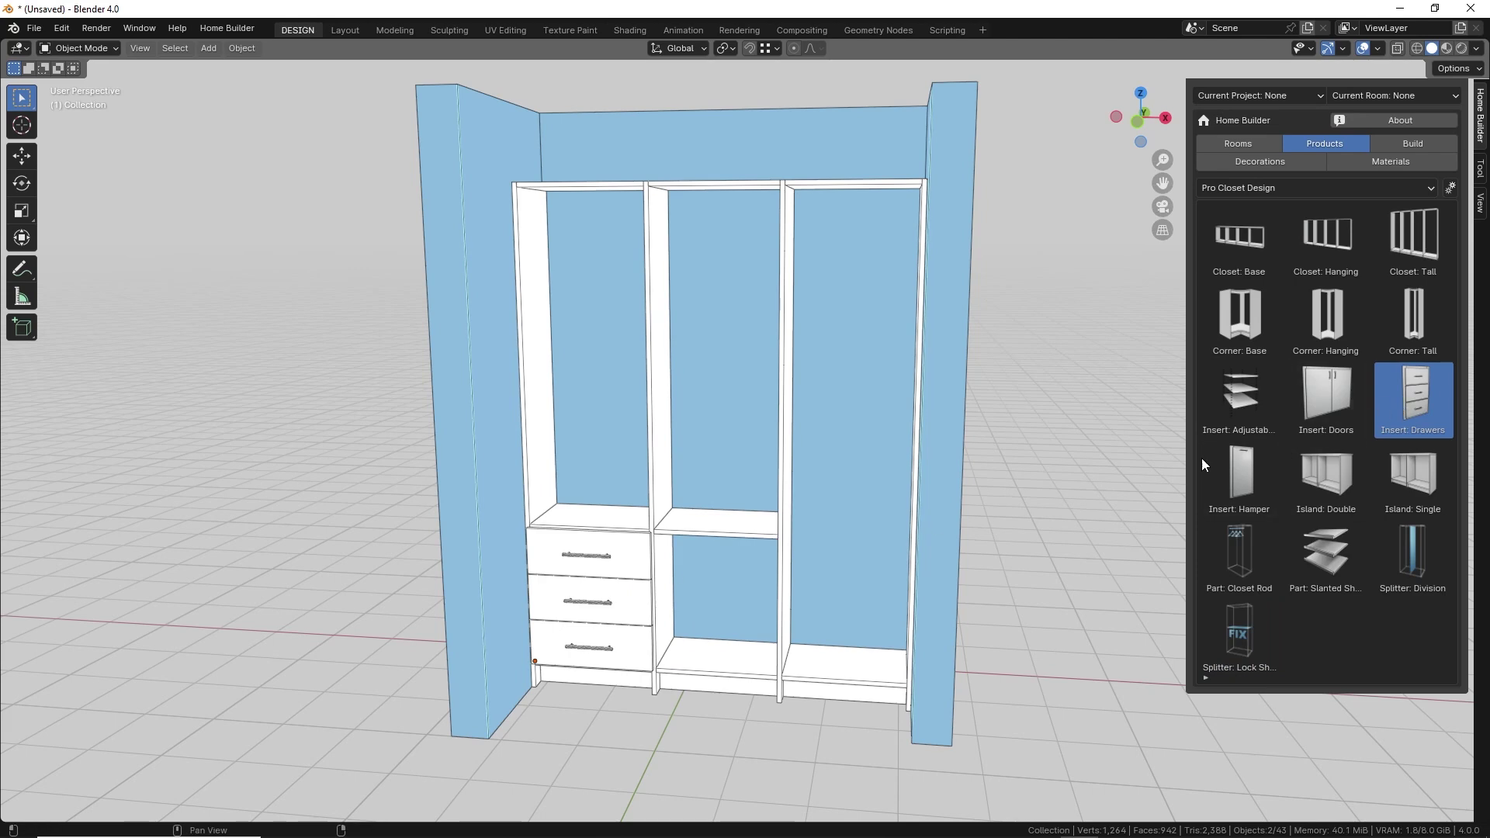
pyautogui.click(1397, 411)
pyautogui.click(715, 598)
# Add a doors insert to the right closet opening and adjustable shelves to the upper middle and upper left openings.
pyautogui.click(1309, 410)
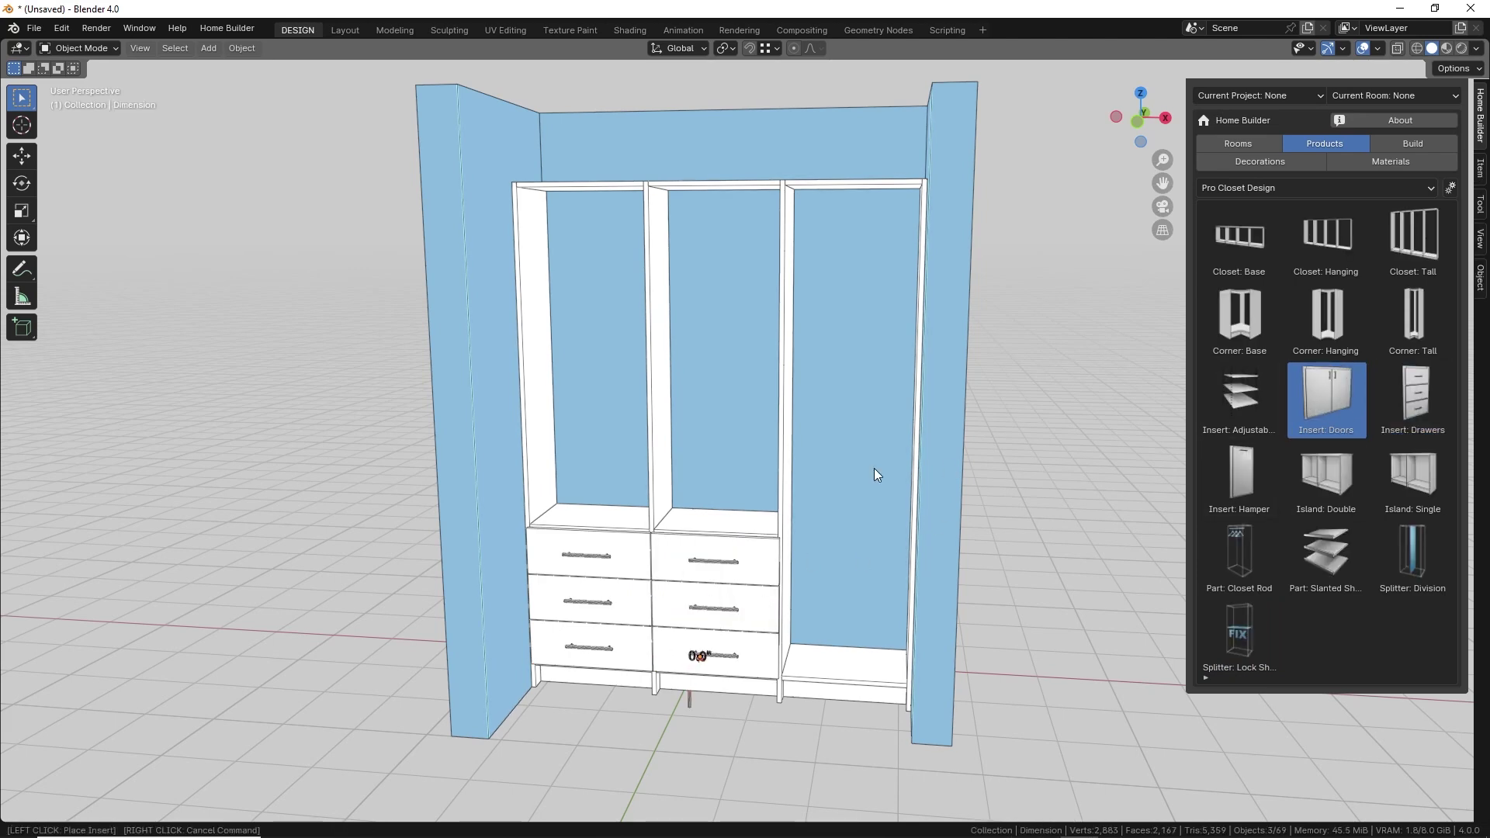
pyautogui.click(887, 467)
pyautogui.click(1204, 413)
pyautogui.click(722, 403)
pyautogui.click(565, 370)
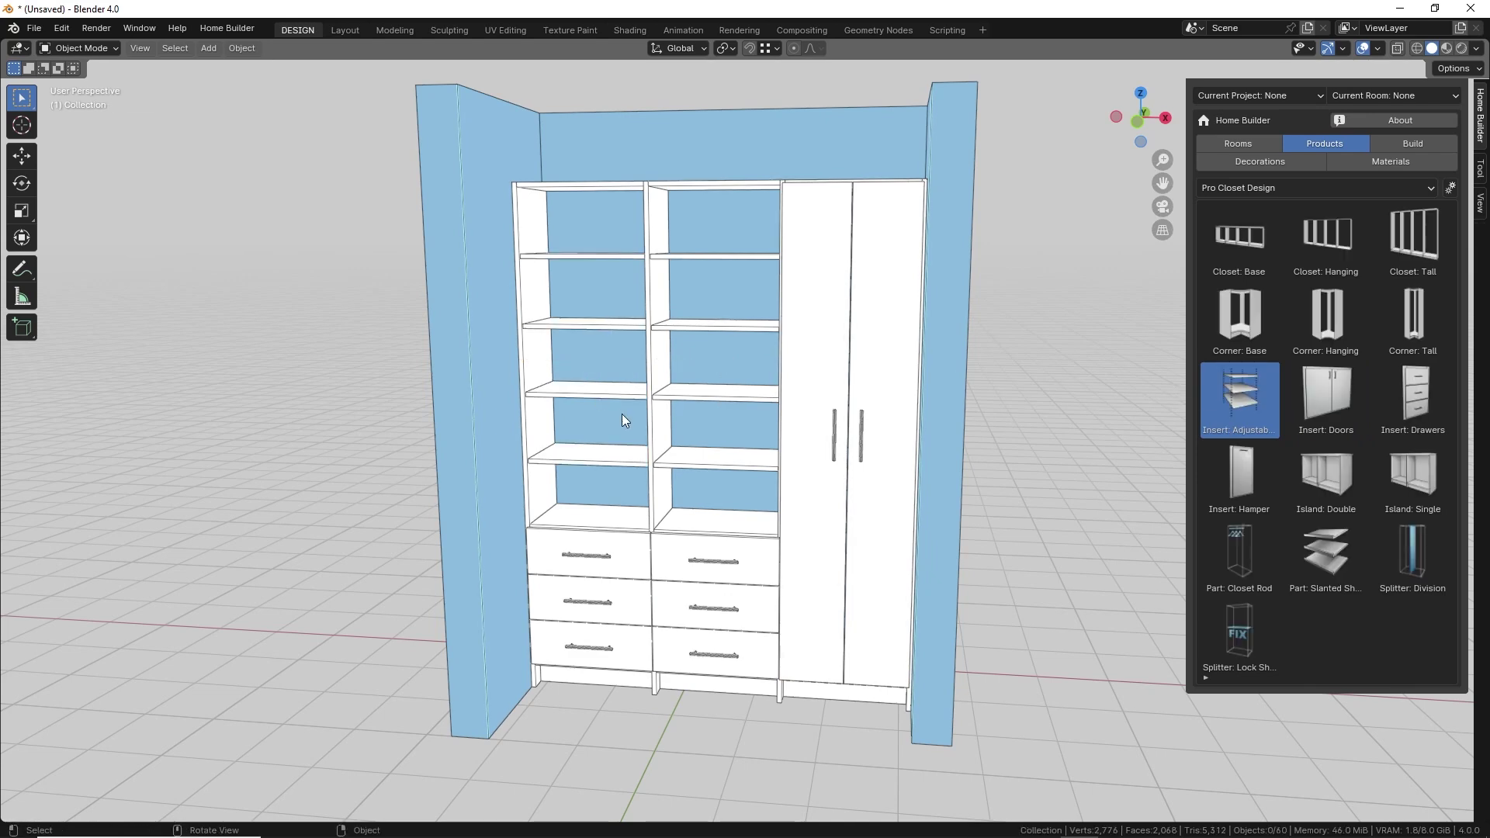
pyautogui.moveTo(618, 411); pyautogui.dragTo(607, 411, button='middle')
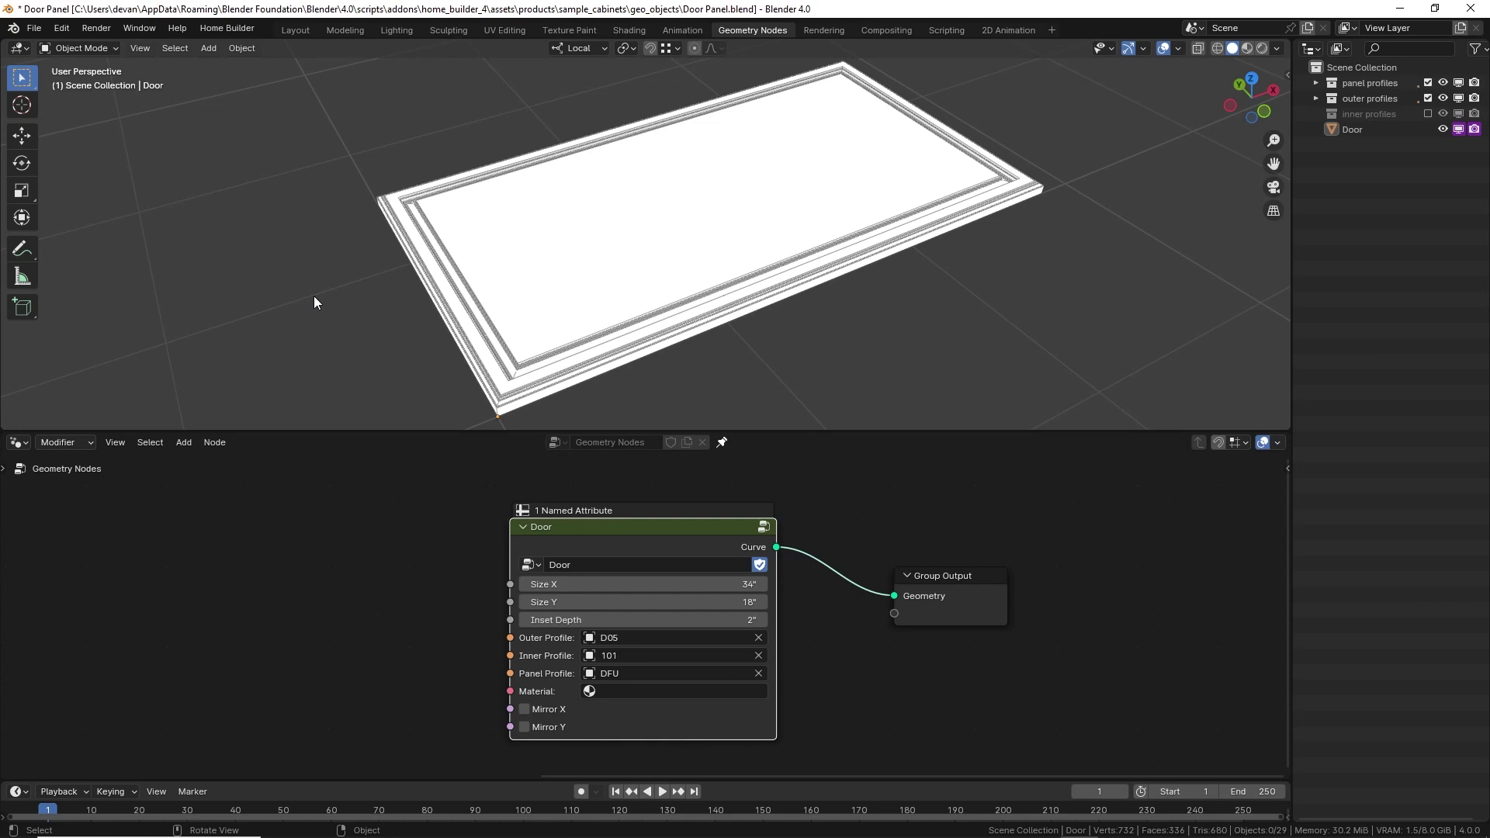
# Cycle the Door node's inner profile through 201 and 301, settling on 305.
pyautogui.moveTo(589, 584); pyautogui.dragTo(586, 620)
pyautogui.click(617, 654)
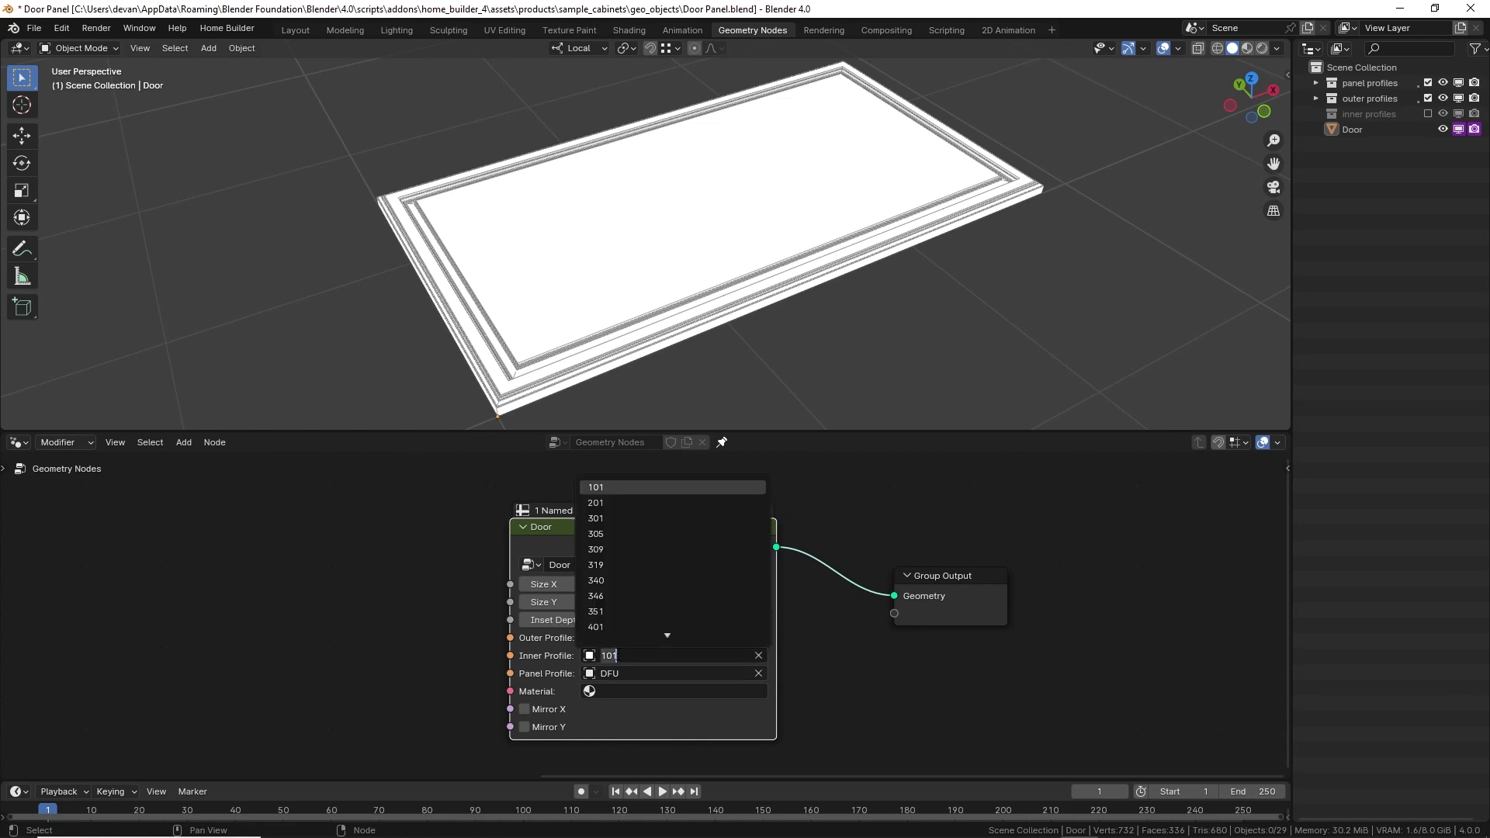
pyautogui.click(609, 503)
pyautogui.click(617, 655)
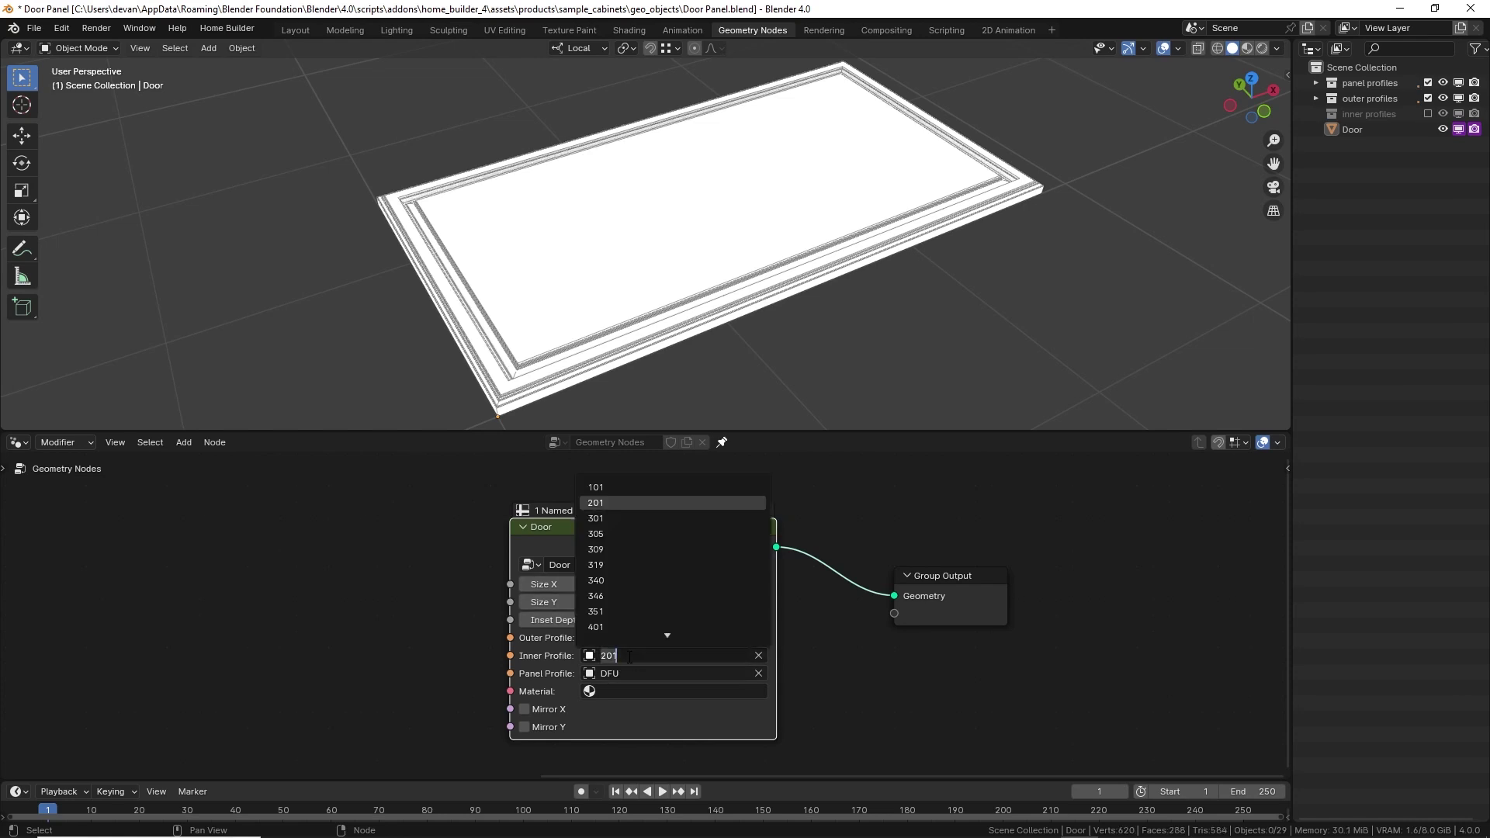
pyautogui.click(613, 518)
pyautogui.scroll(2, 543, 393)
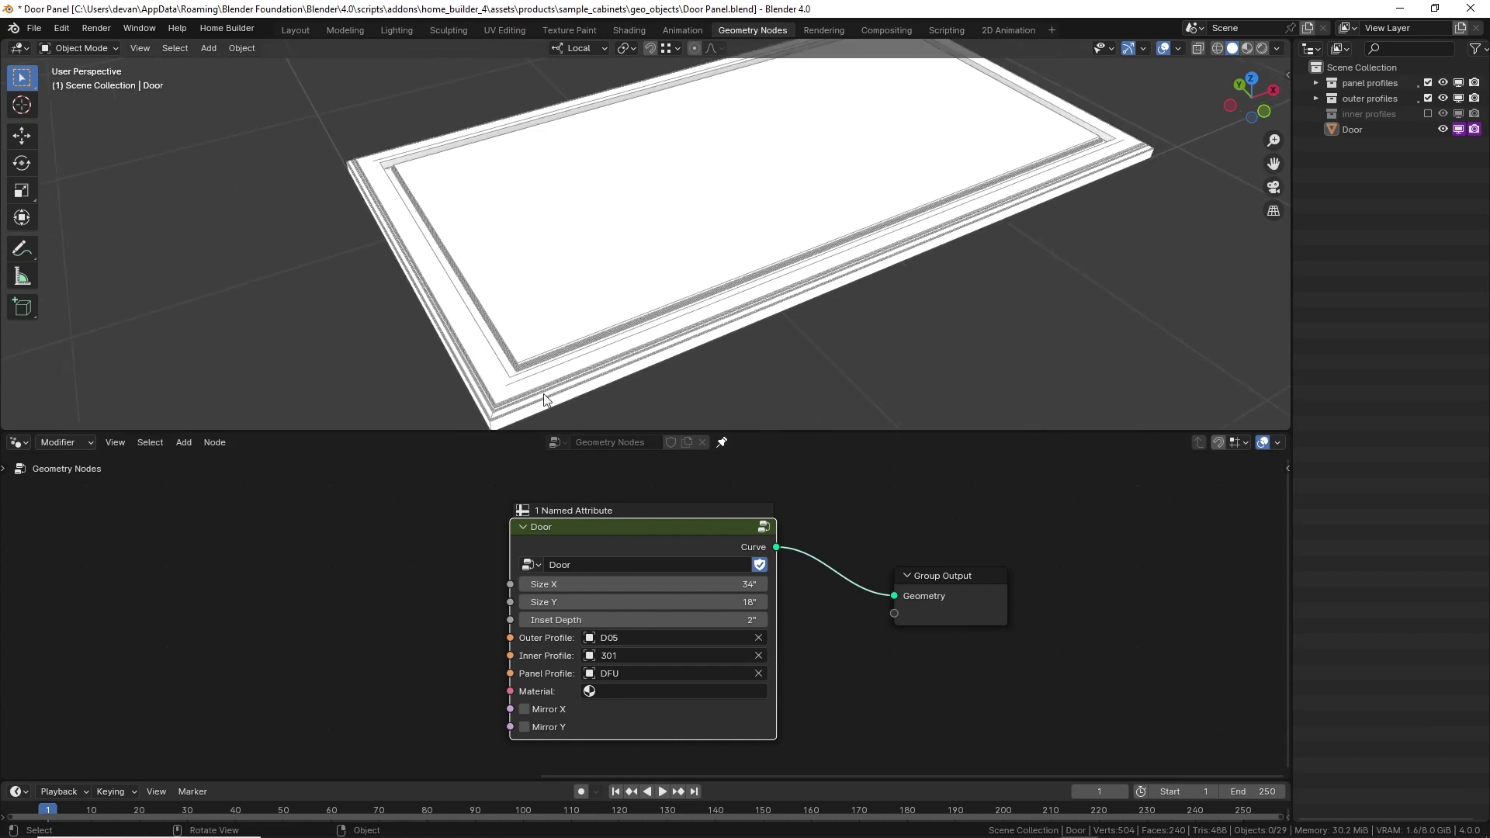
pyautogui.click(621, 656)
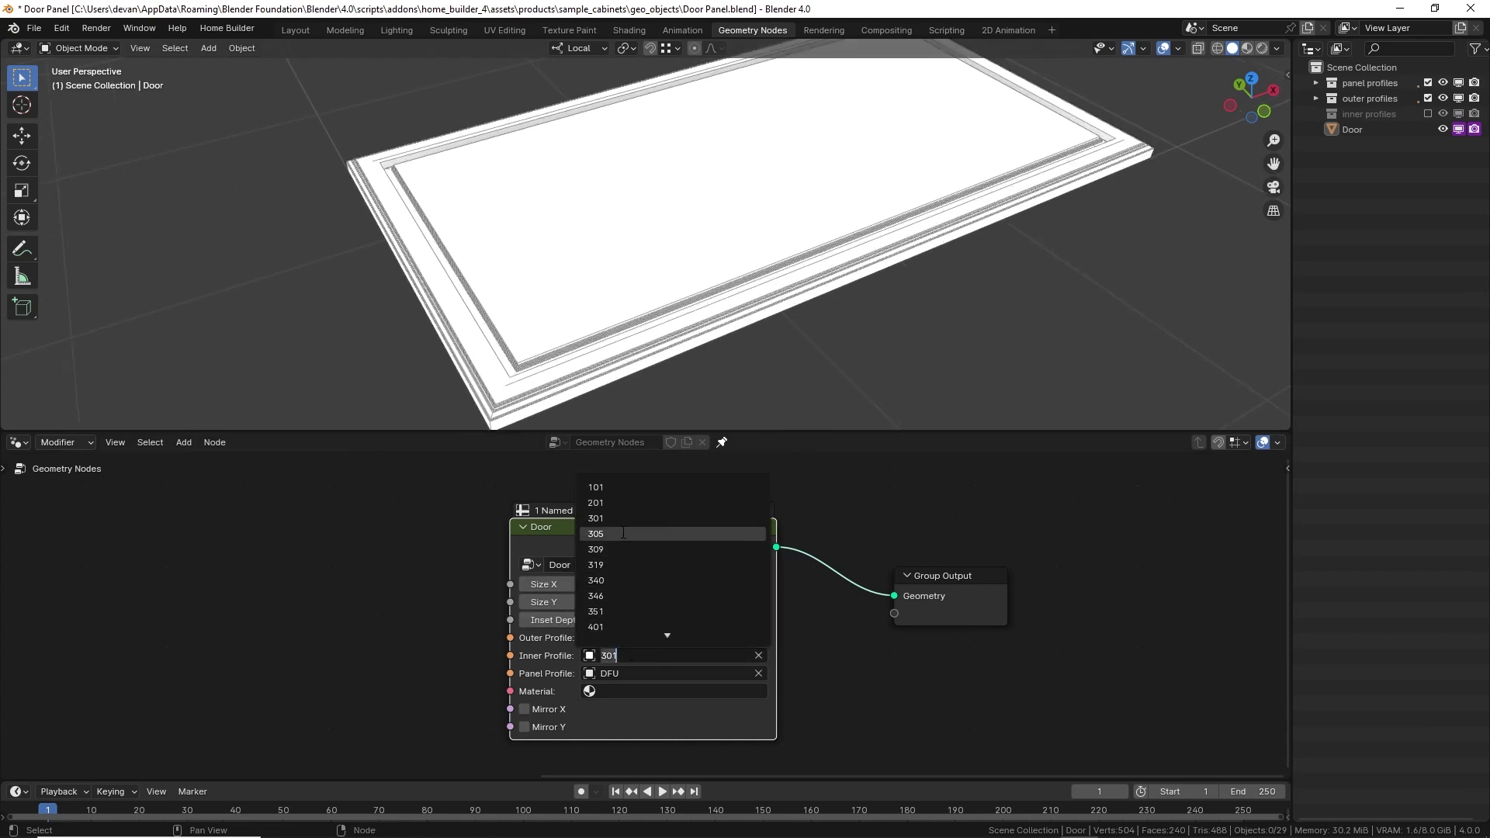
pyautogui.click(665, 535)
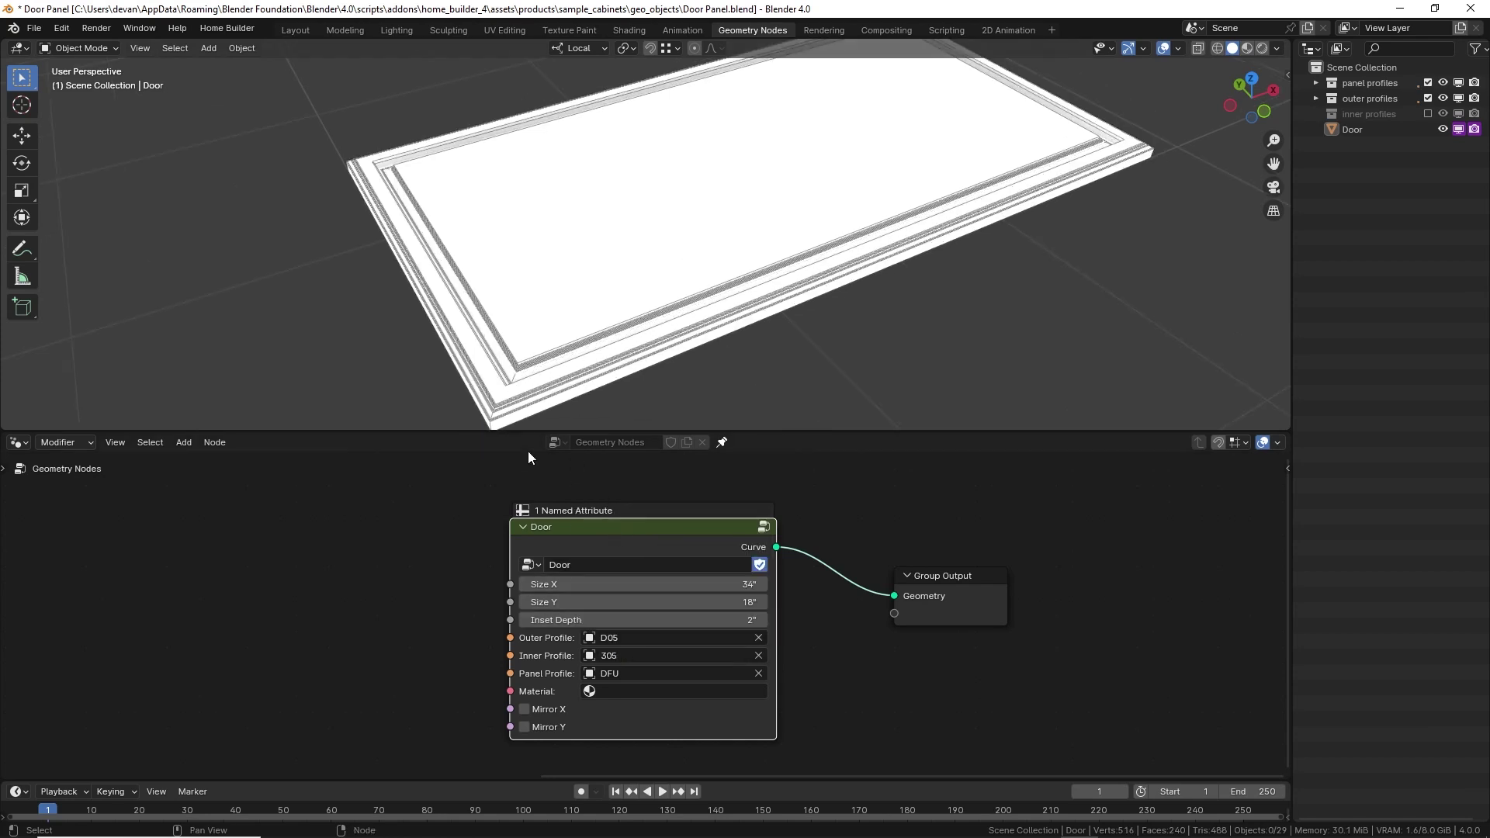
# Try outer profile D01 on the Door node, settling on D04.
pyautogui.click(621, 635)
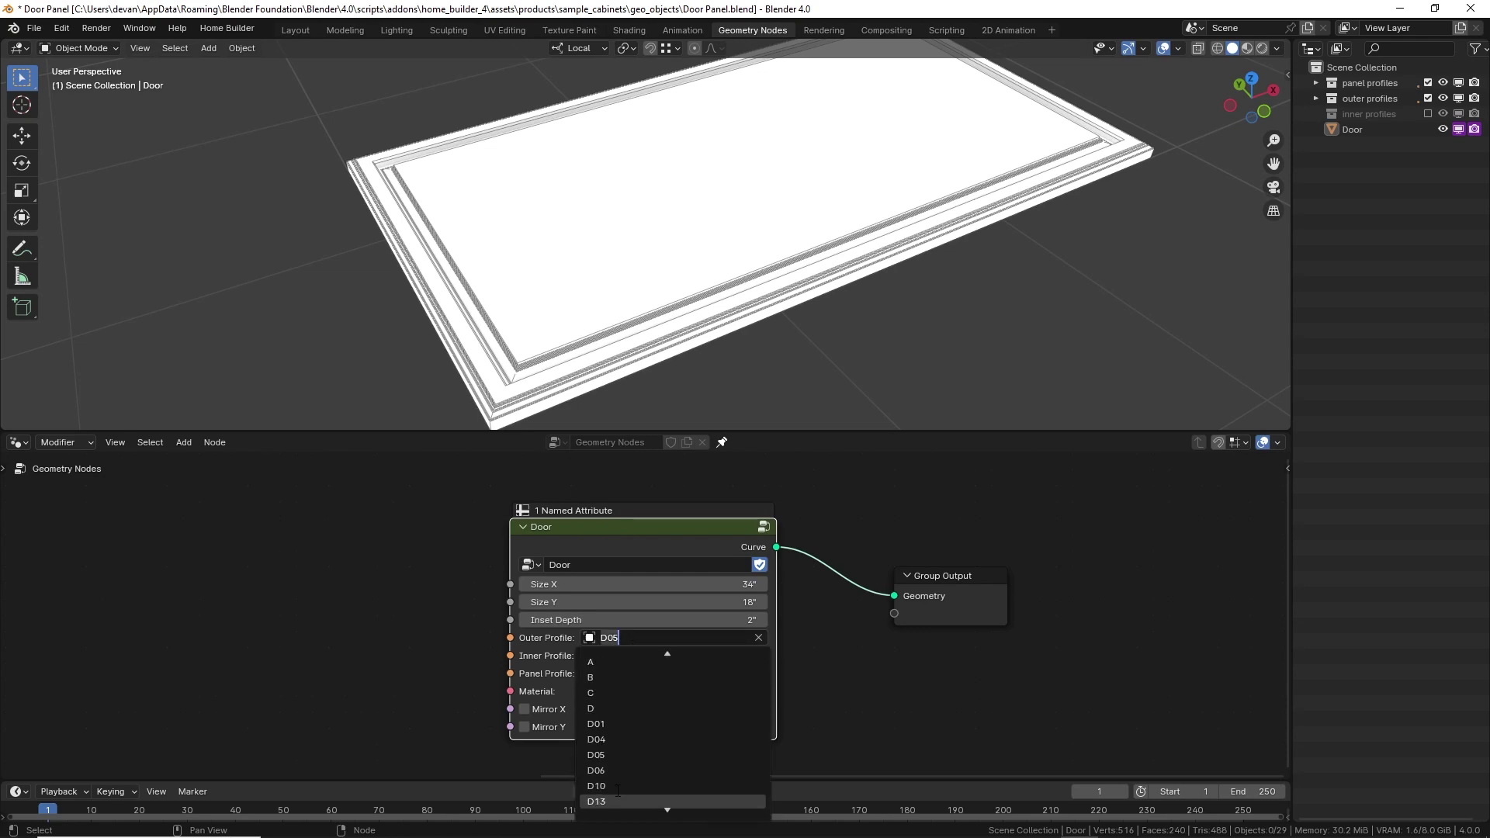
pyautogui.click(615, 693)
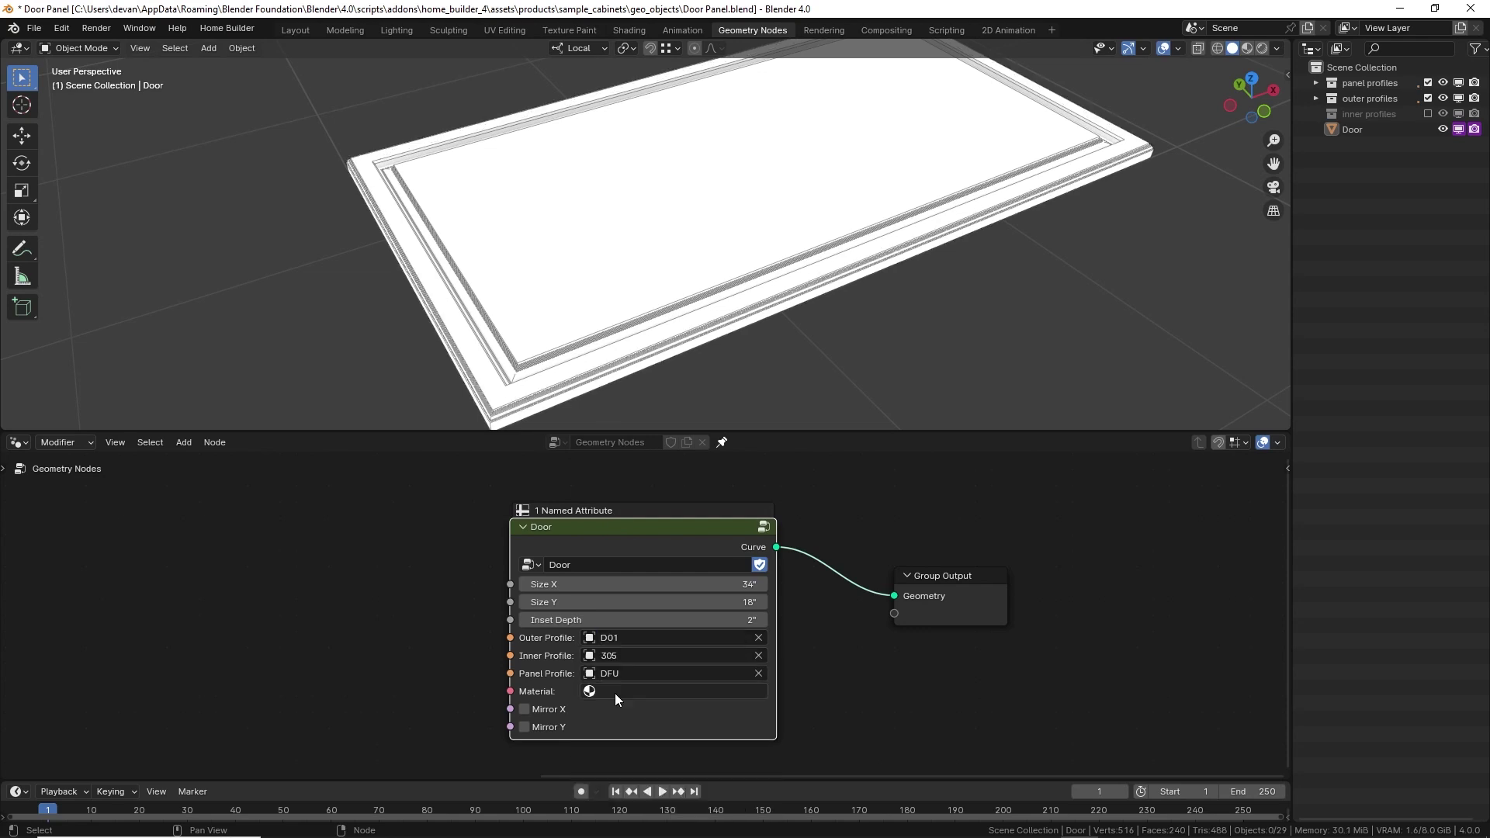
pyautogui.click(615, 640)
pyautogui.scroll(-10, 609, 770)
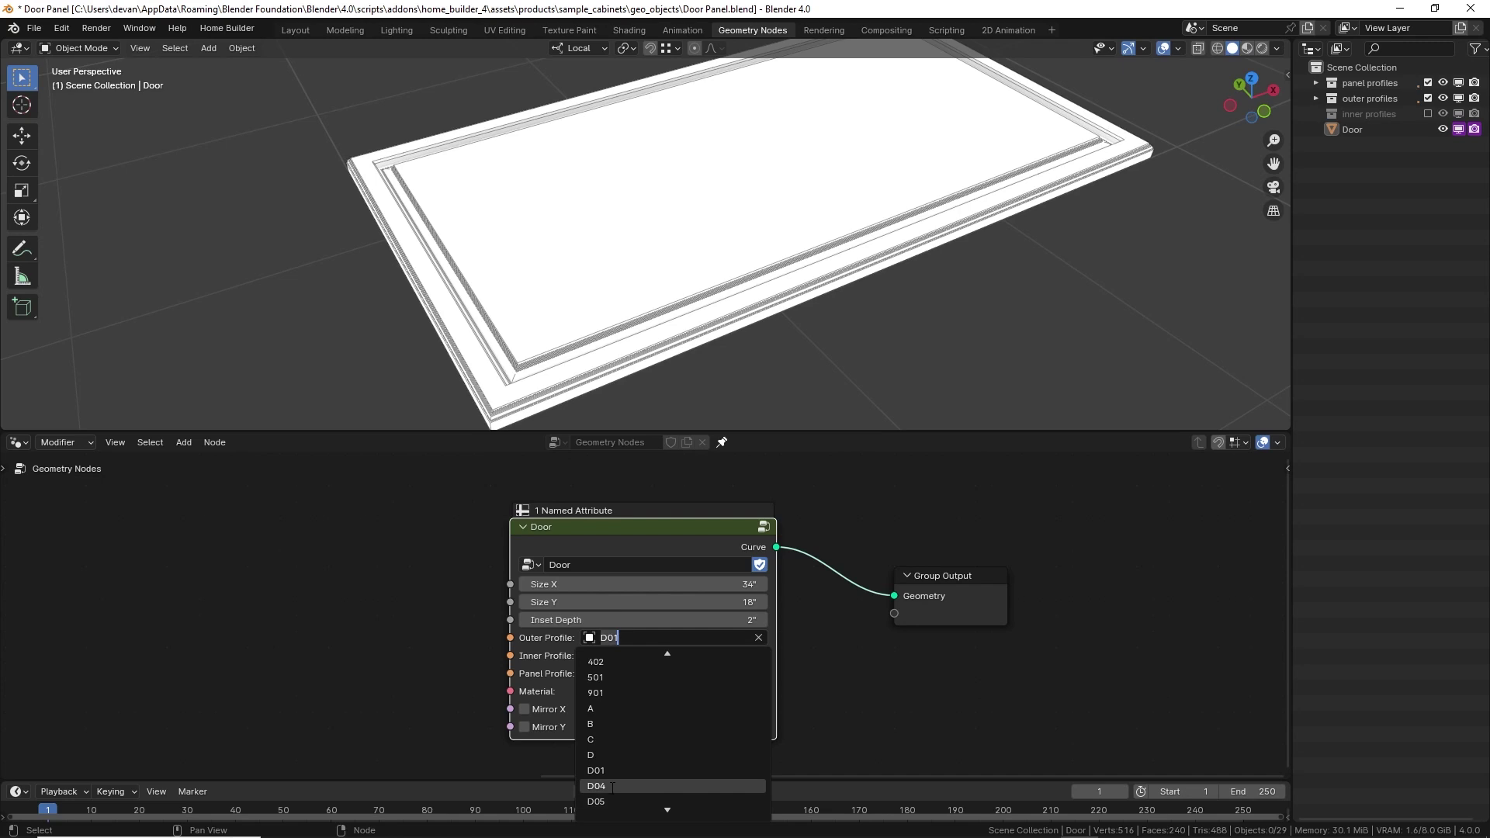
pyautogui.click(612, 786)
# Select the DFU panel profile curve near the door and examine its shape up close.
pyautogui.scroll(-3, 597, 361)
pyautogui.moveTo(567, 365); pyautogui.dragTo(534, 333, button='middle')
pyautogui.click(534, 333)
pyautogui.scroll(3, 537, 330)
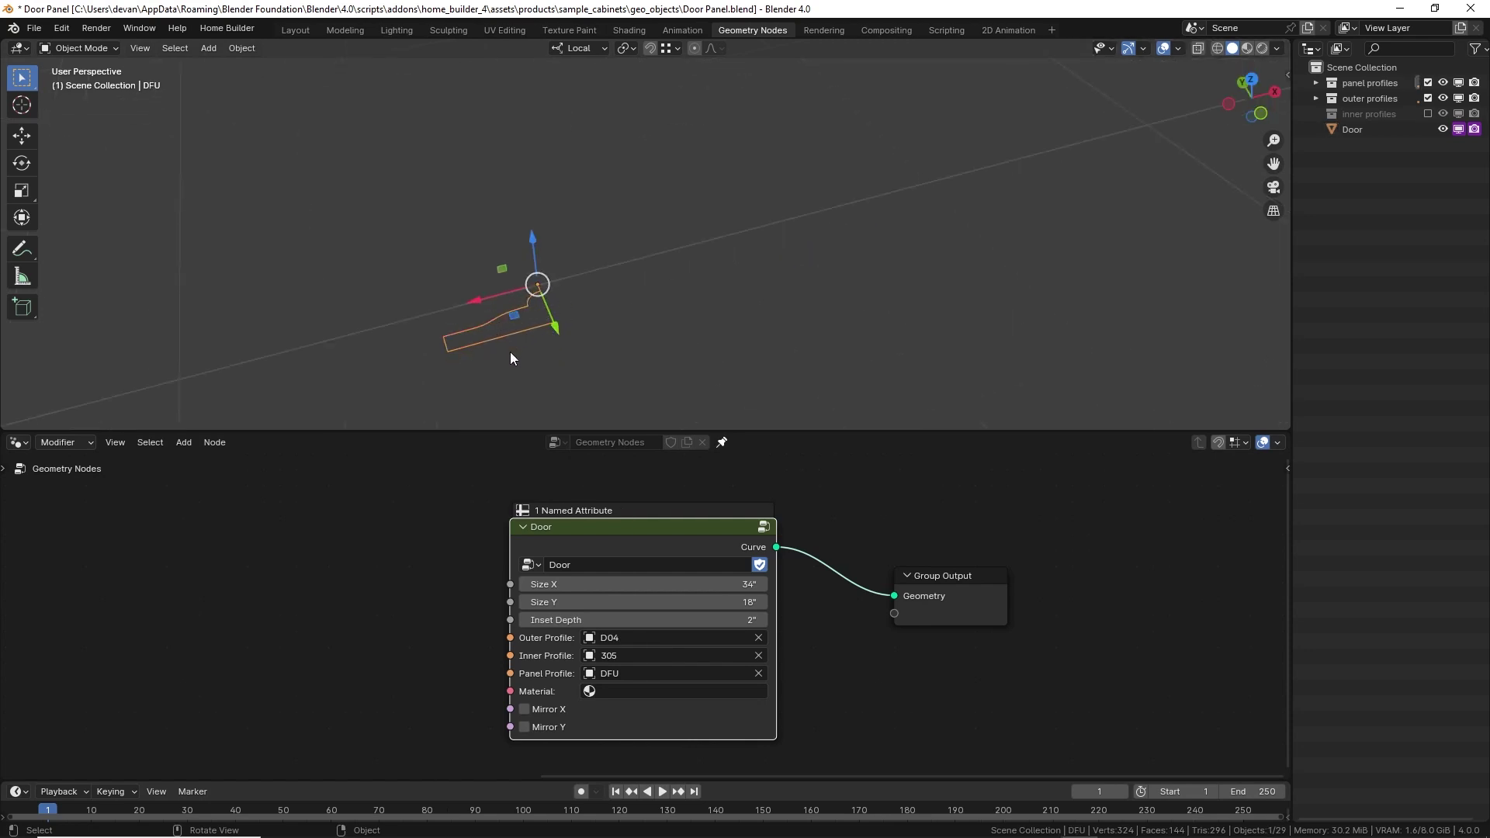
pyautogui.scroll(-3, 683, 351)
pyautogui.moveTo(683, 352); pyautogui.dragTo(782, 290, button='middle')
pyautogui.scroll(-1, 782, 294)
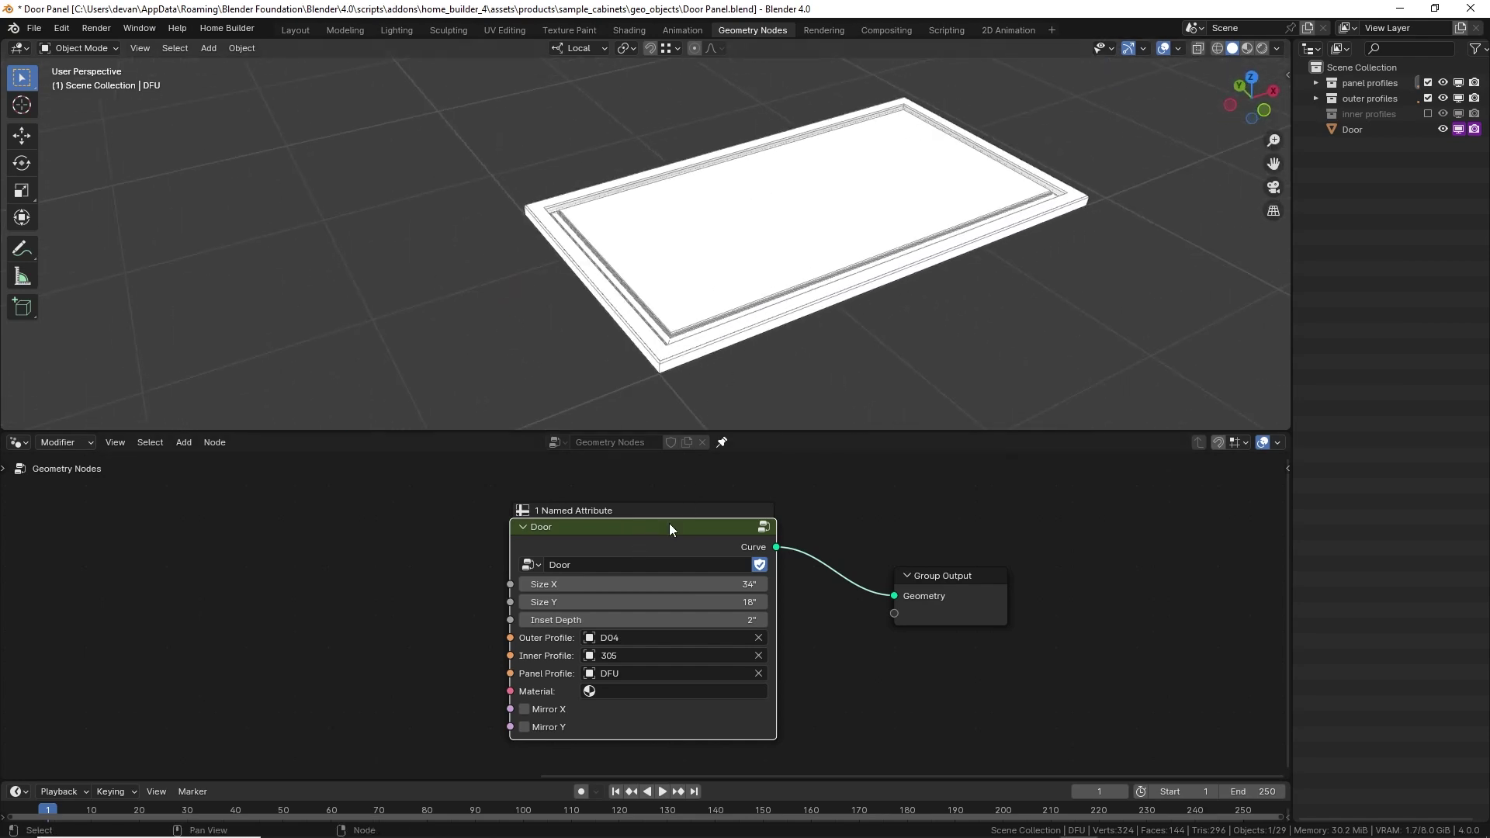
# Open the Door node group to examine its full node network, and return to the parent node tree.
pyautogui.press('Tab')
pyautogui.scroll(-3, 653, 547)
pyautogui.scroll(-6, 650, 555)
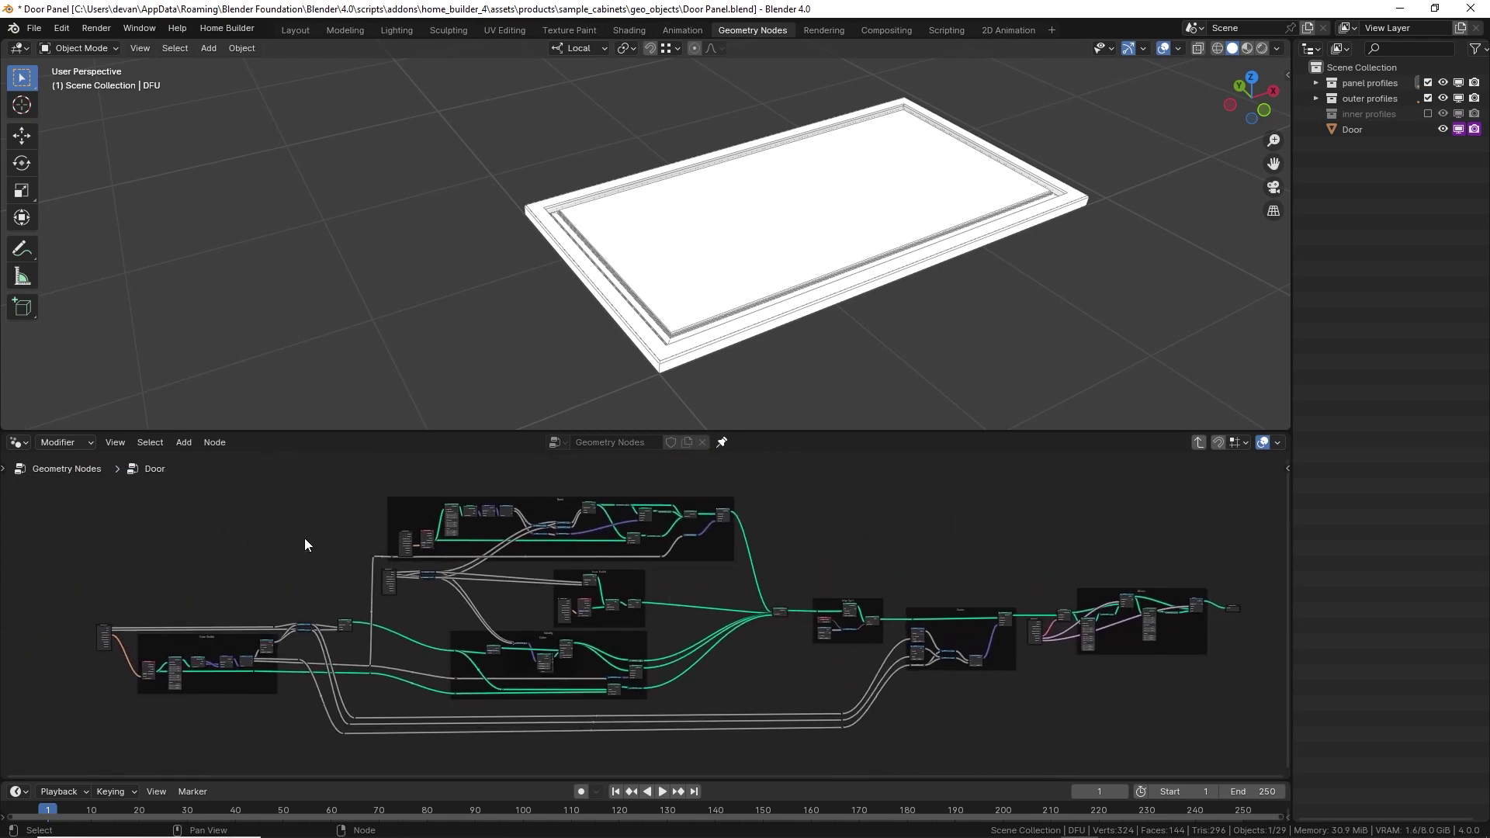
pyautogui.press('Tab')
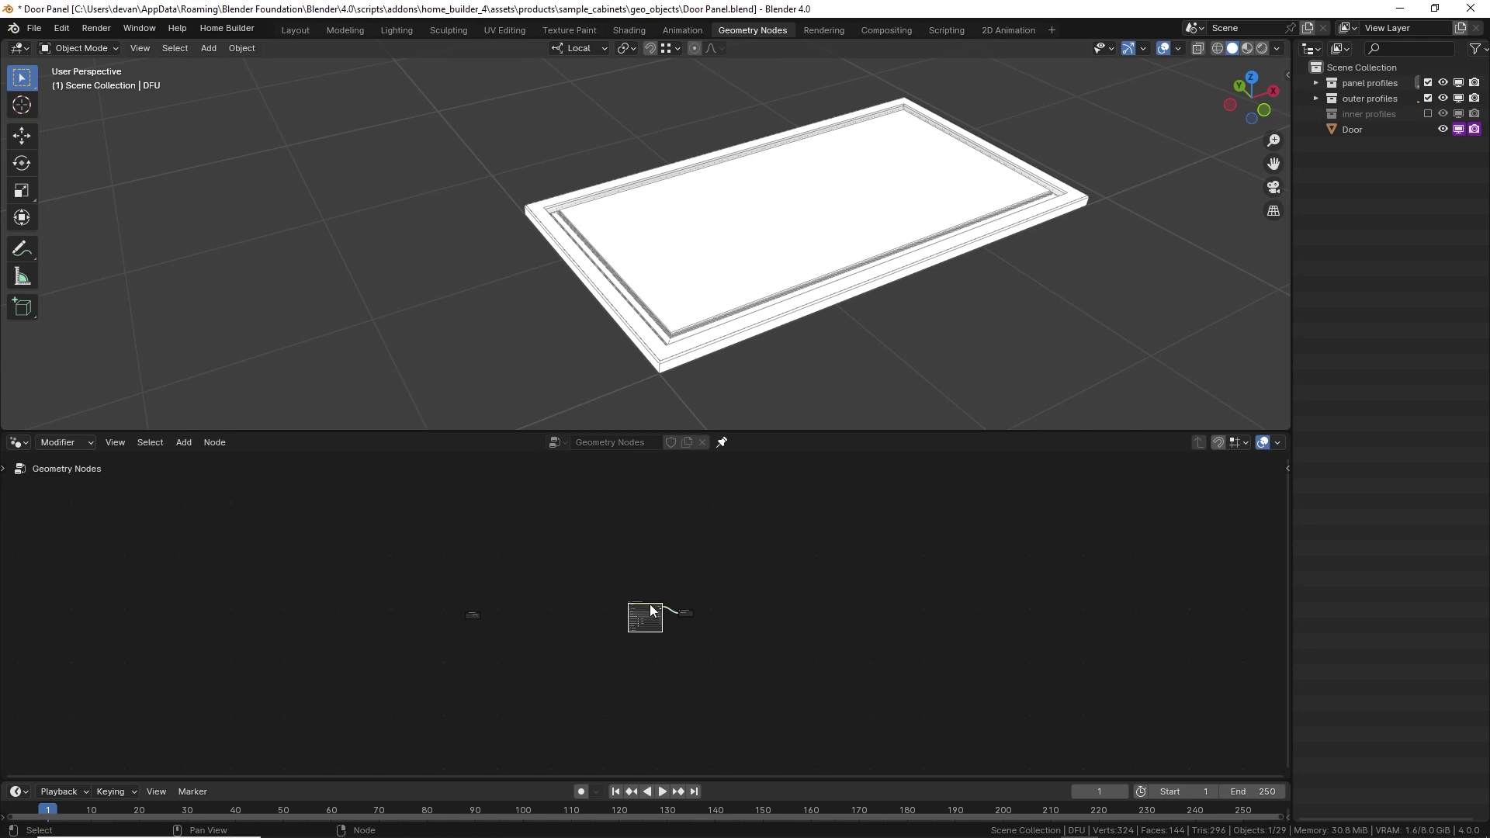
pyautogui.scroll(1, 739, 280)
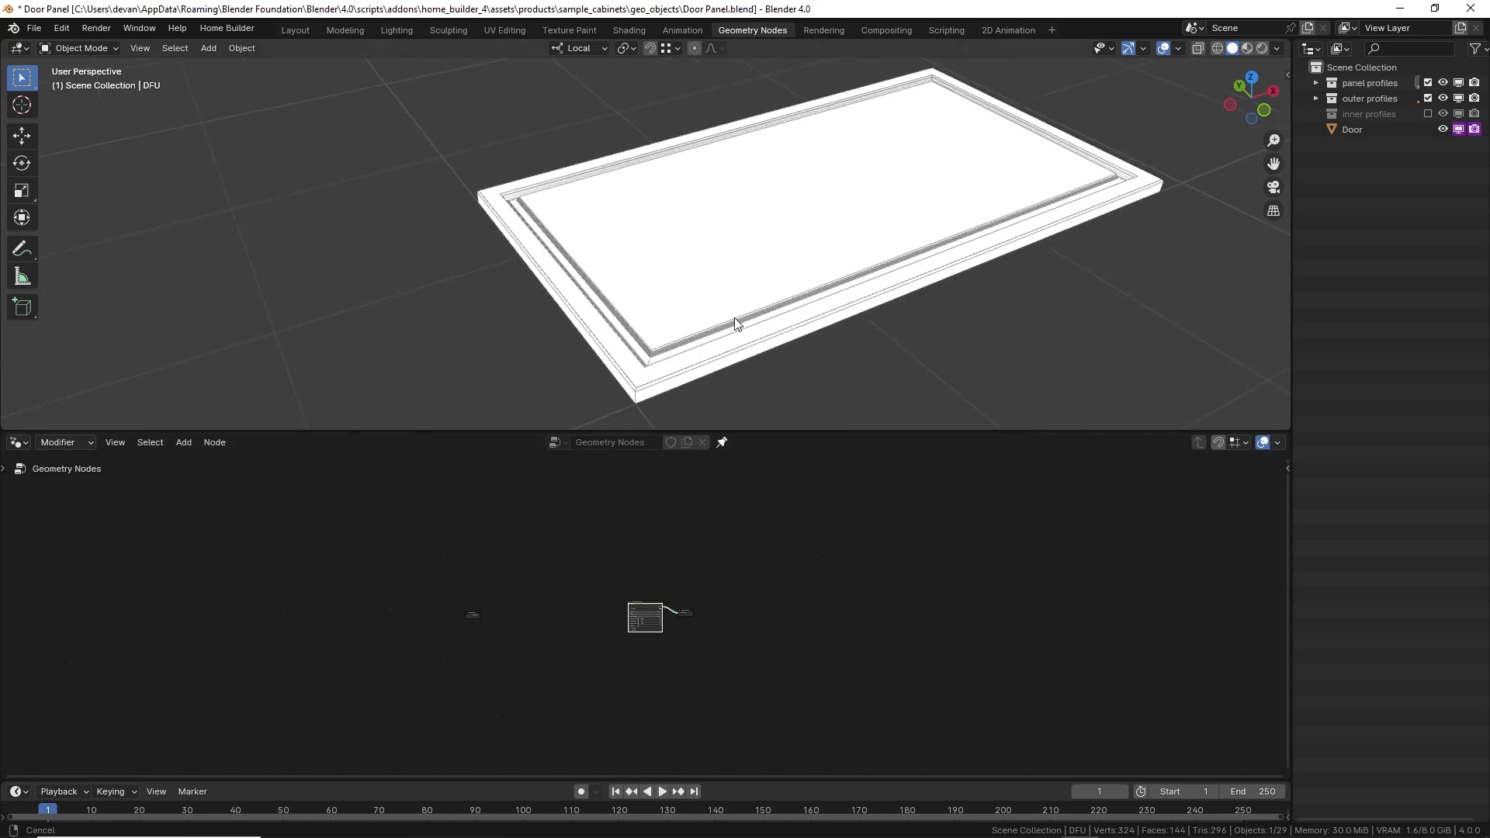
pyautogui.scroll(1, 635, 339)
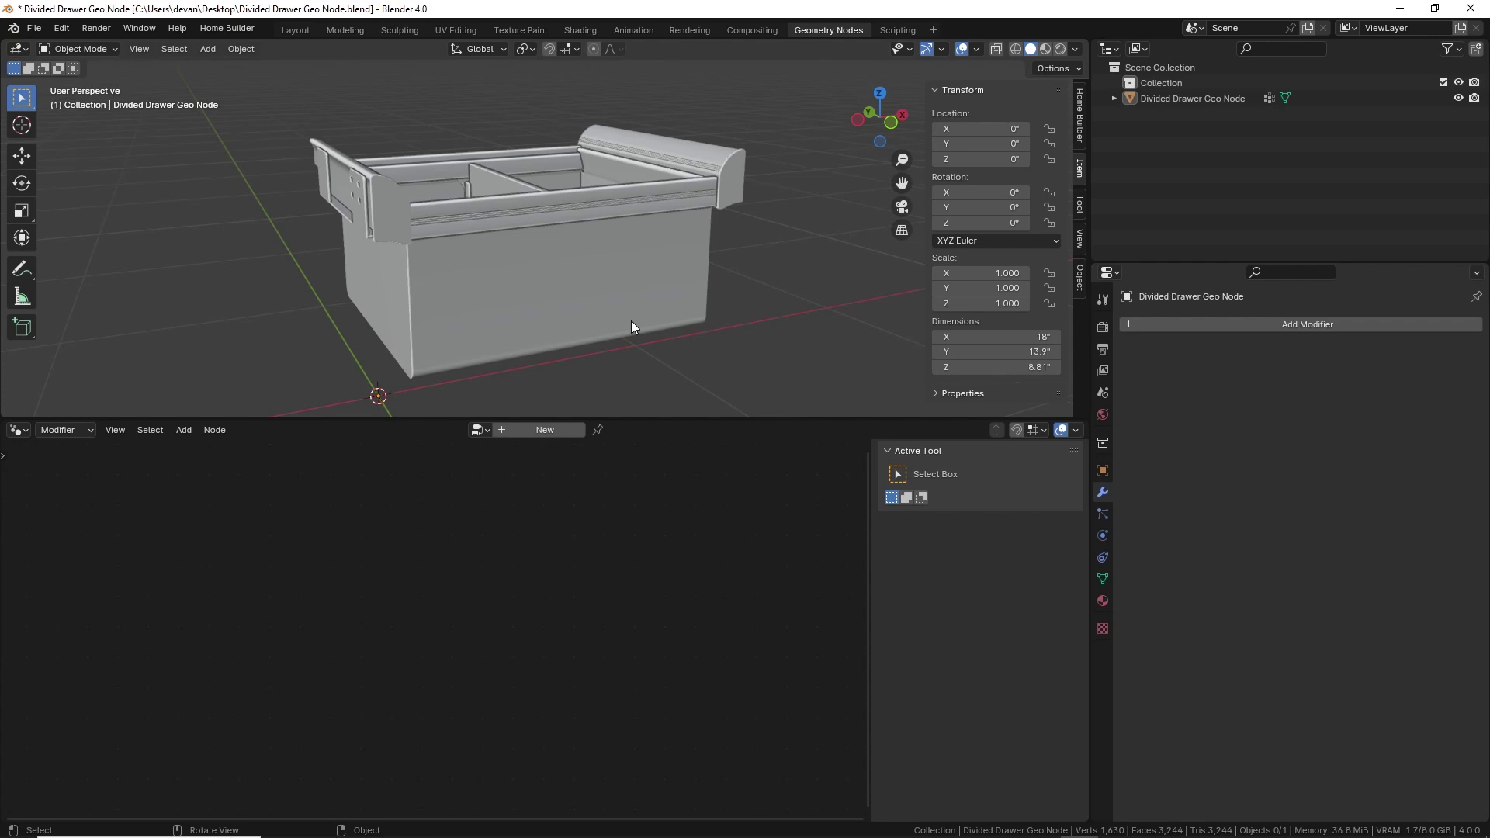
# Select the divided drawer and inspect its mesh in Edit Mode and its X dimension in Object Mode.
pyautogui.click(531, 249)
pyautogui.moveTo(538, 250); pyautogui.dragTo(585, 259, button='middle')
pyautogui.press('Tab')
pyautogui.press('Tab')
pyautogui.moveTo(706, 280); pyautogui.dragTo(864, 322, button='middle')
pyautogui.moveTo(989, 337)
pyautogui.mouseDown()
pyautogui.moveTo(1071, 337)
pyautogui.moveTo(933, 337)
pyautogui.moveTo(993, 337)
pyautogui.mouseUp()
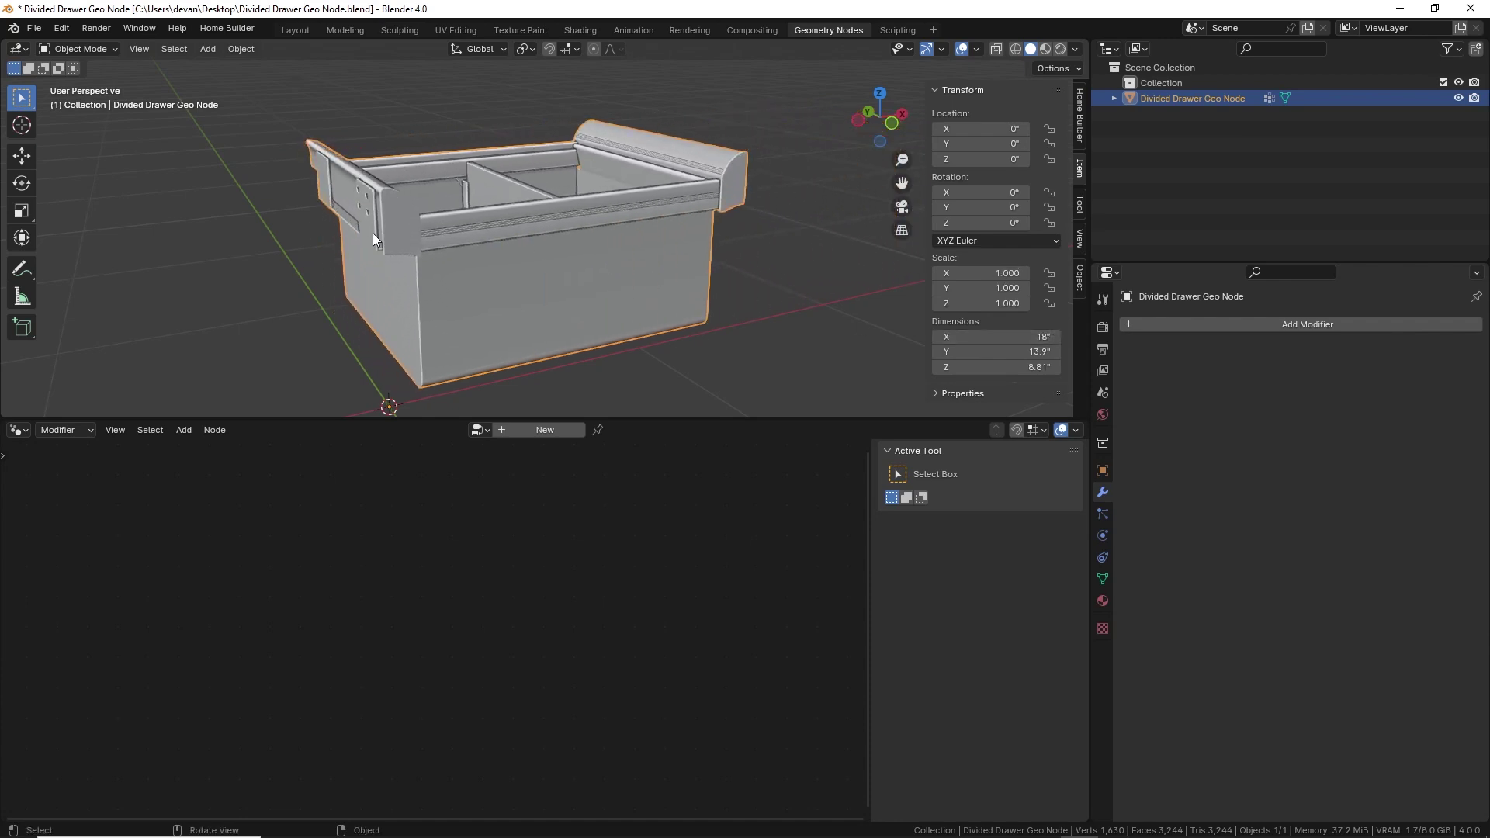
pyautogui.moveTo(993, 337)
pyautogui.mouseDown()
pyautogui.moveTo(945, 337)
pyautogui.moveTo(993, 337)
pyautogui.mouseUp()
# Examine the drawer's Dim X, Dim Y, Dim Z and Divider vertex groups against its geometry.
pyautogui.click(1102, 579)
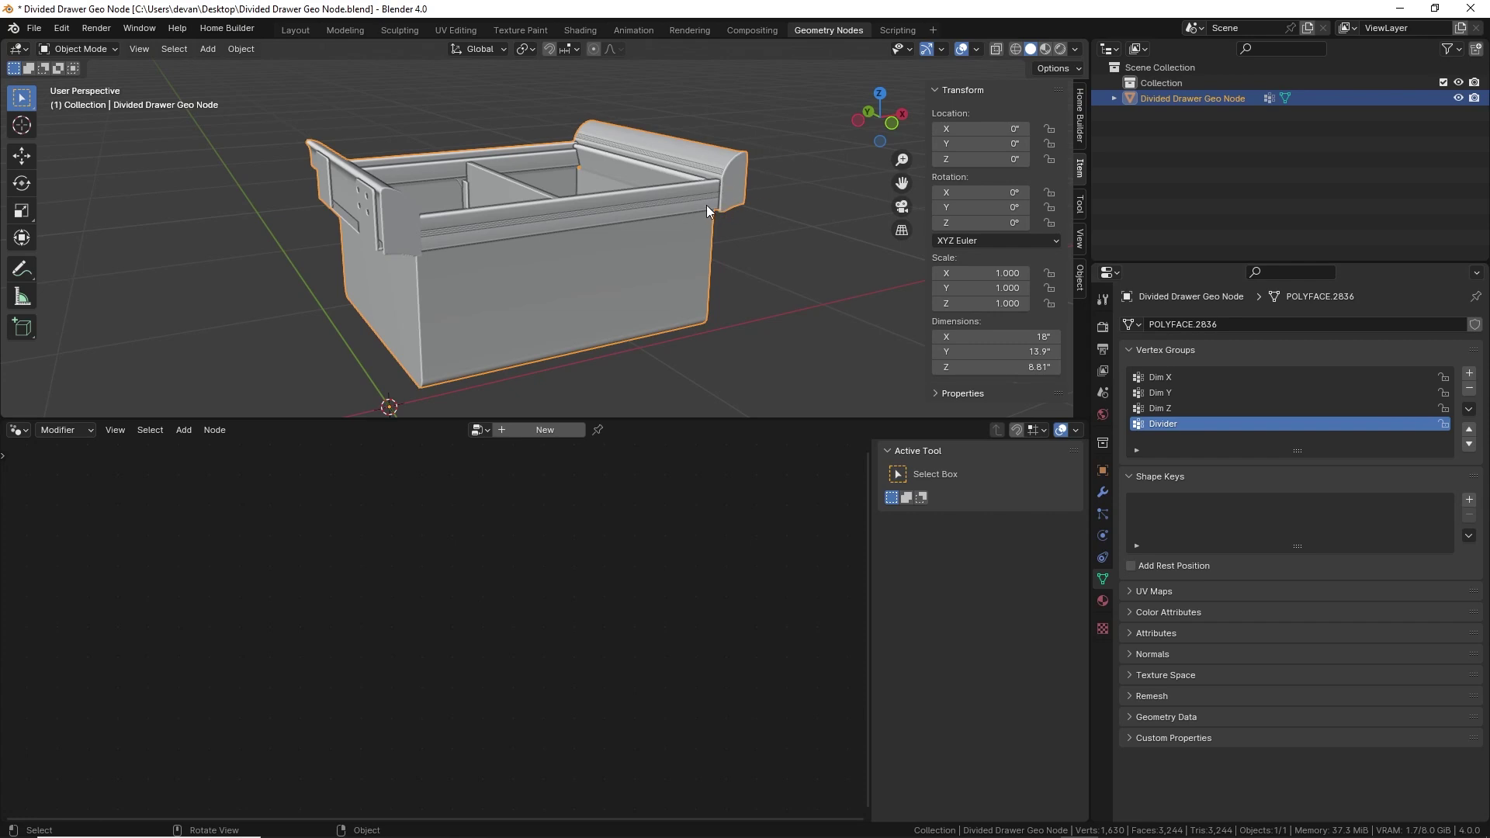
pyautogui.moveTo(708, 206)
pyautogui.mouseDown(button='middle')
pyautogui.moveTo(711, 222)
pyautogui.moveTo(690, 202)
pyautogui.mouseUp(button='middle')
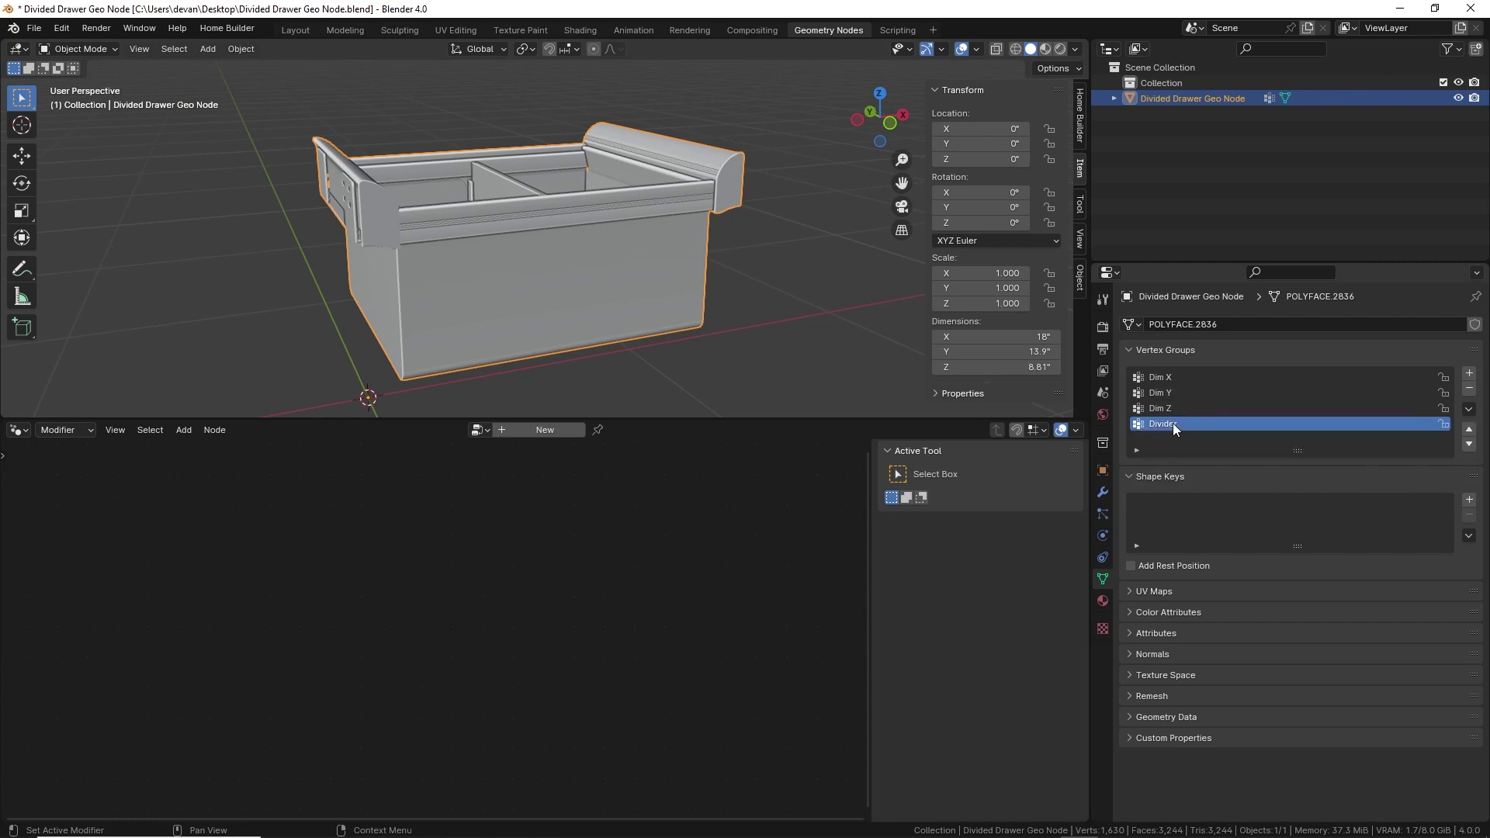
pyautogui.moveTo(590, 214); pyautogui.dragTo(509, 219, button='middle')
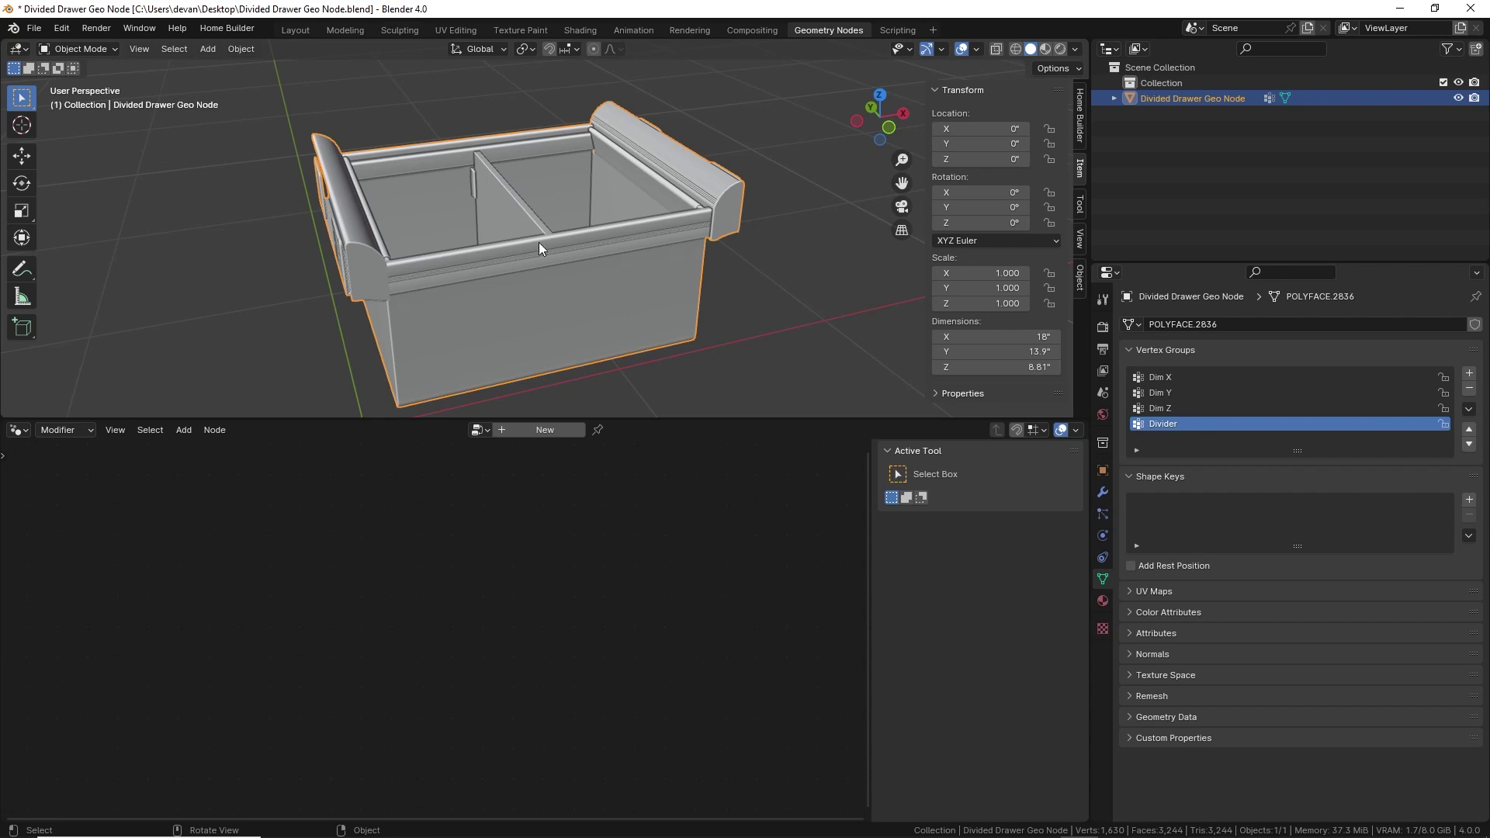
pyautogui.moveTo(539, 298); pyautogui.dragTo(586, 278, button='middle')
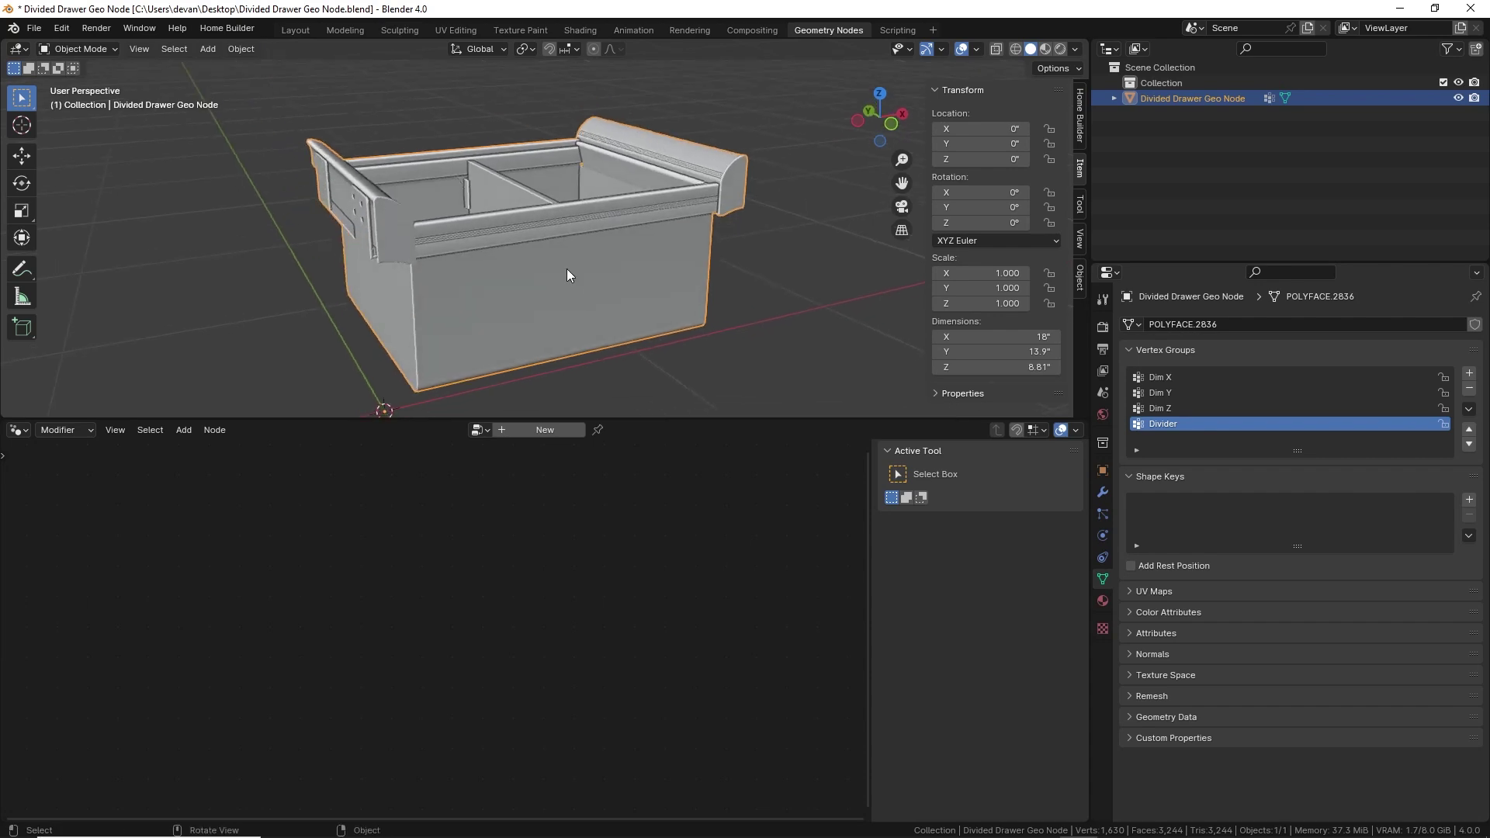
# Add the Change Size geometry nodes modifier to the divided drawer.
pyautogui.click(1100, 491)
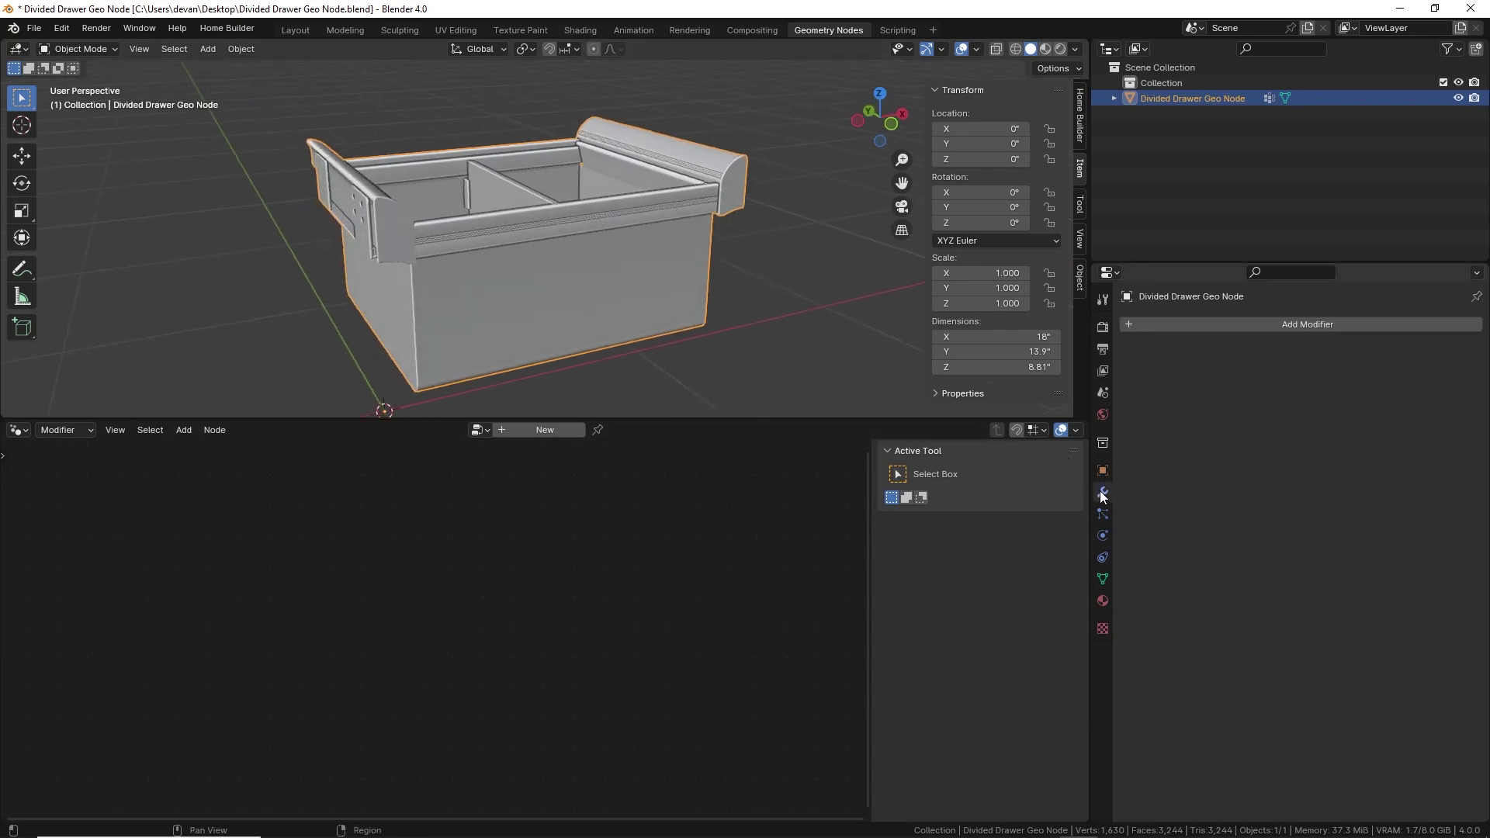
pyautogui.click(1214, 328)
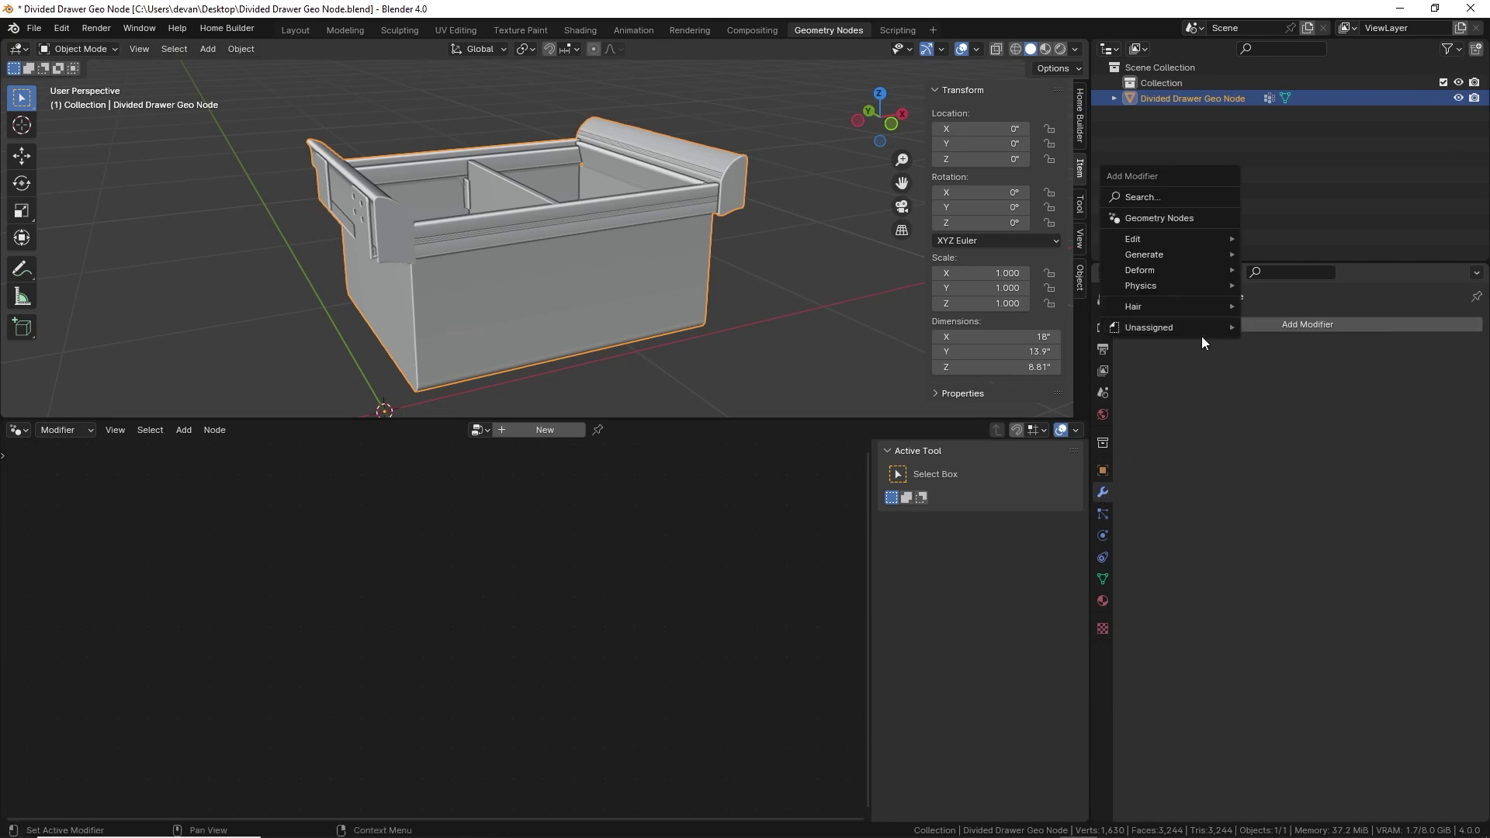
pyautogui.moveTo(1200, 329)
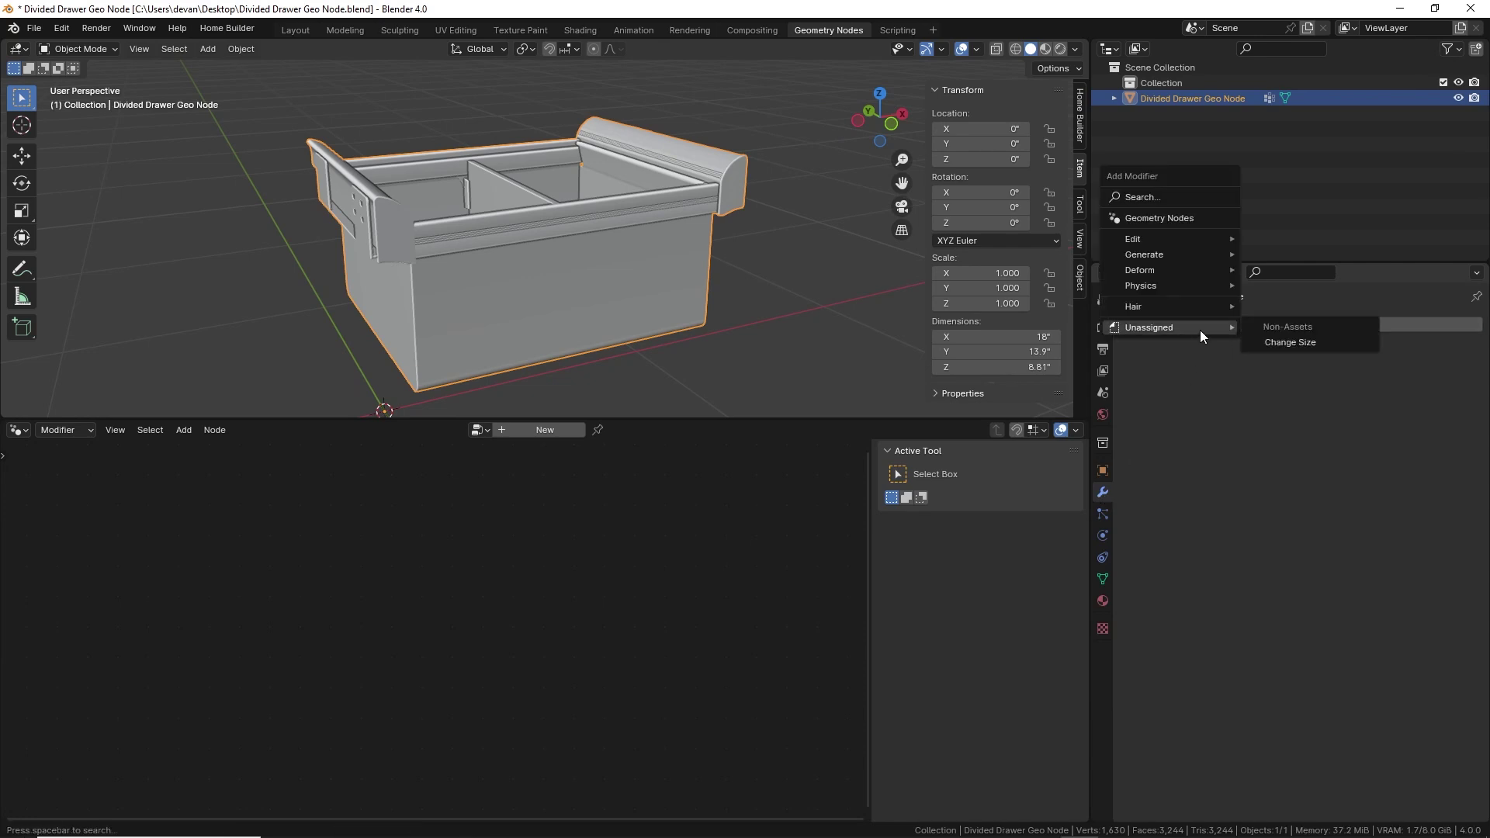
pyautogui.click(1277, 342)
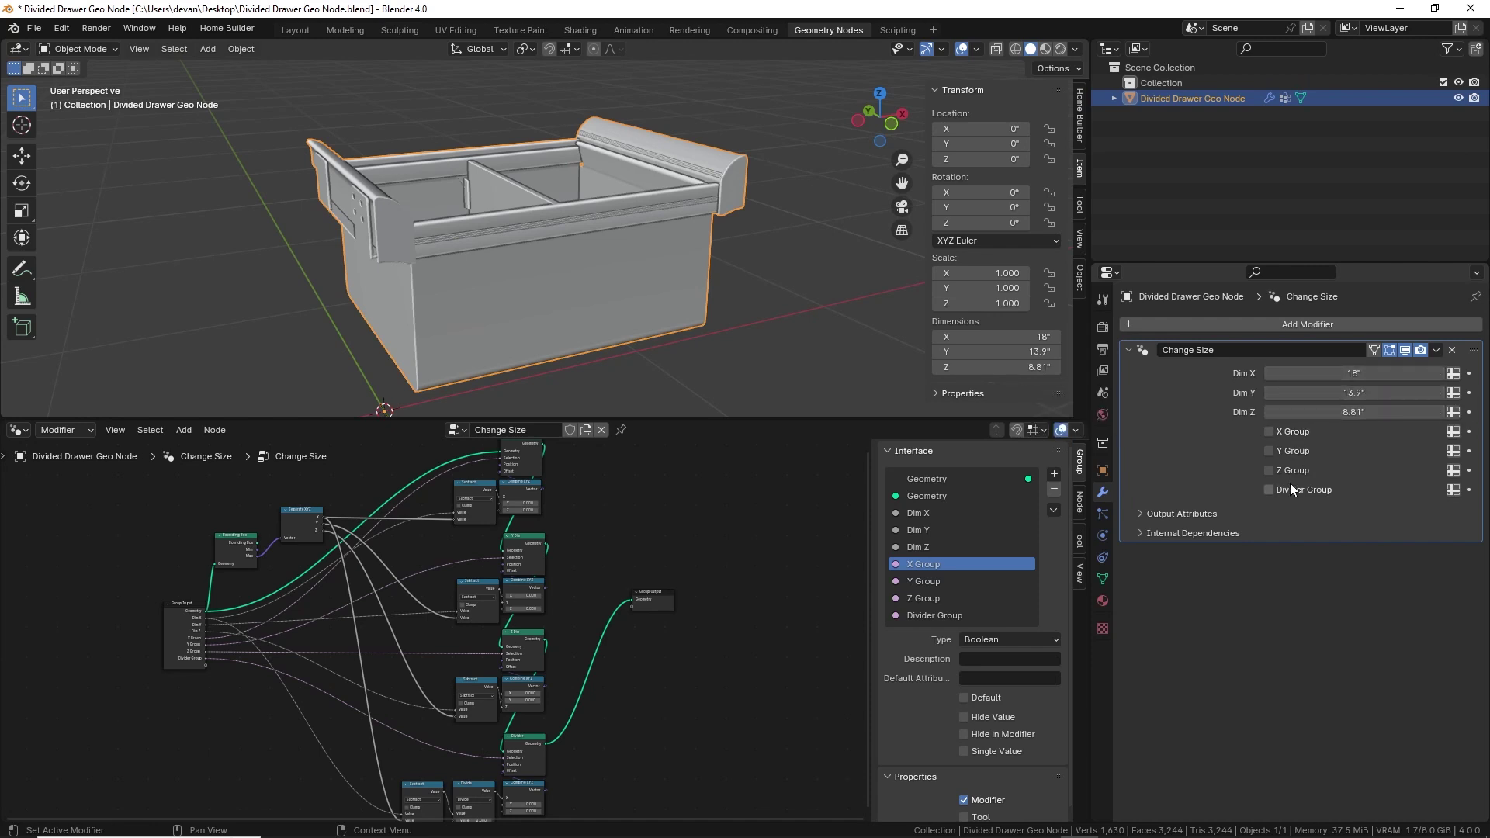
# Switch the modifier's X Group, Y Group, Z Group and Divider Group inputs to attribute input.
pyautogui.click(1454, 431)
pyautogui.click(1453, 451)
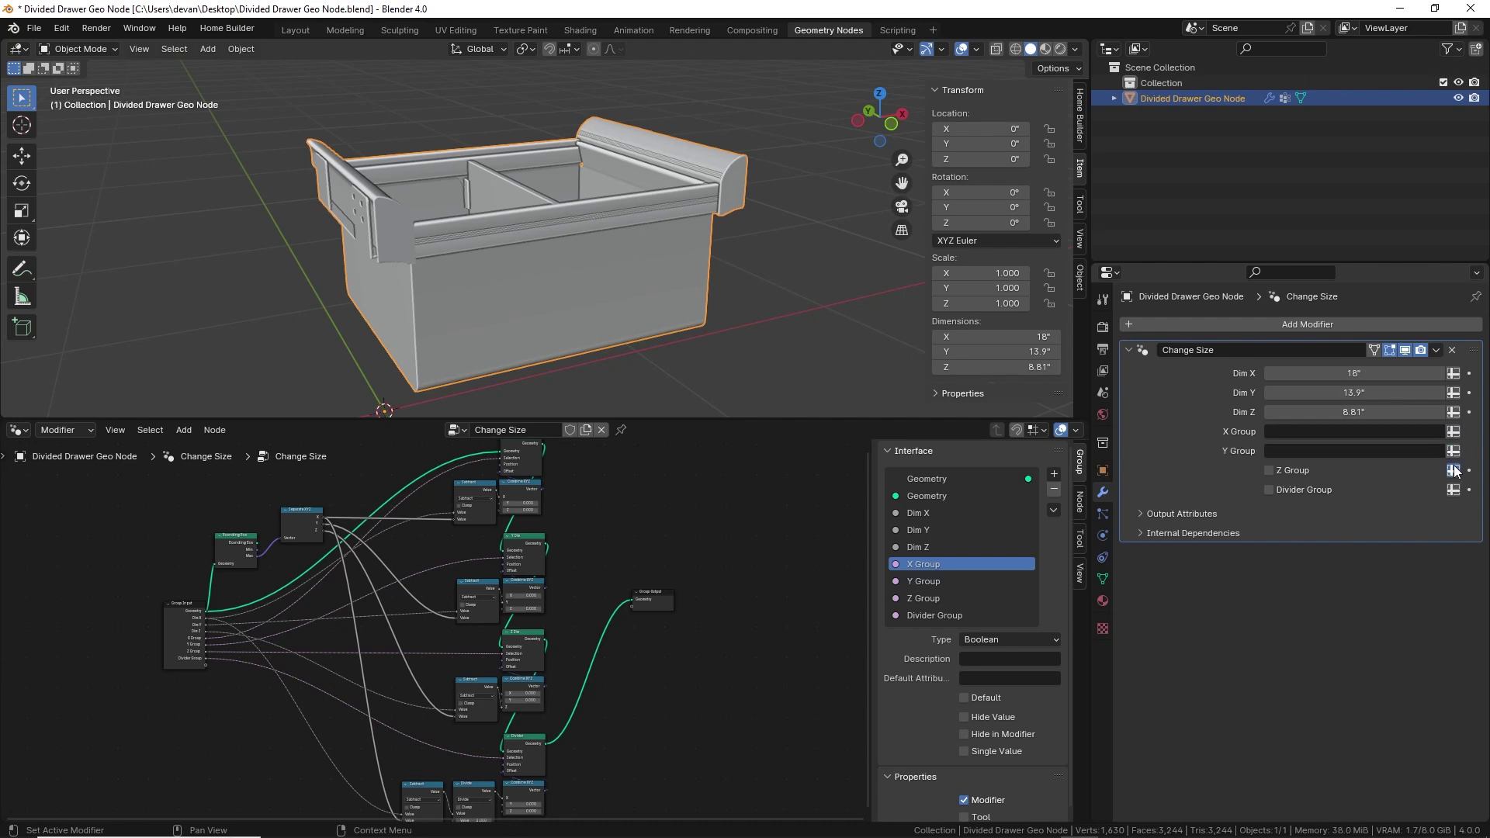
pyautogui.click(1454, 470)
pyautogui.click(1453, 490)
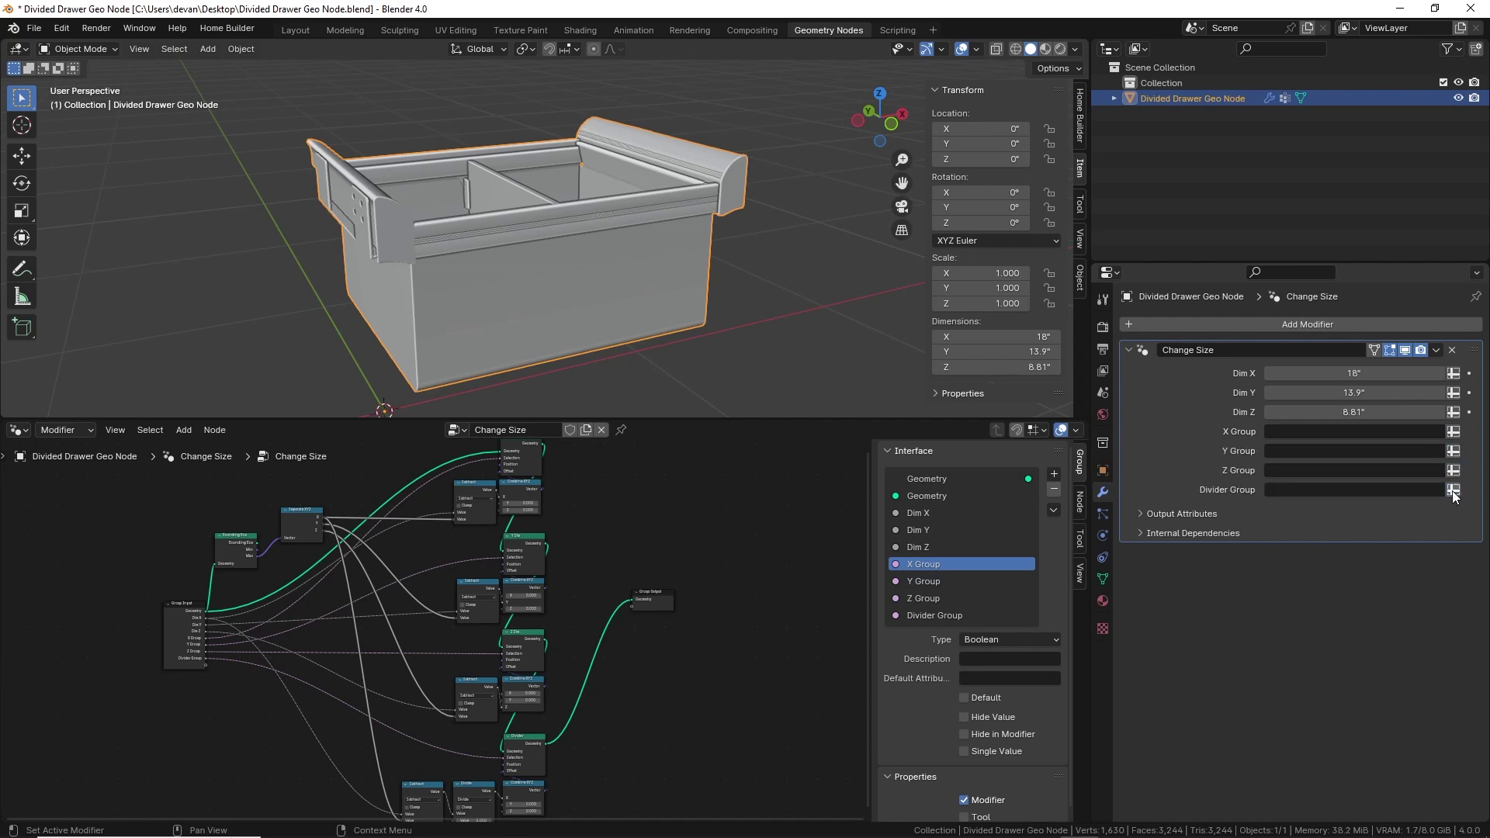
# Assign the Dim X, Dim Y, Dim Z and Divider vertex groups to the modifier's matching group inputs.
pyautogui.click(1299, 429)
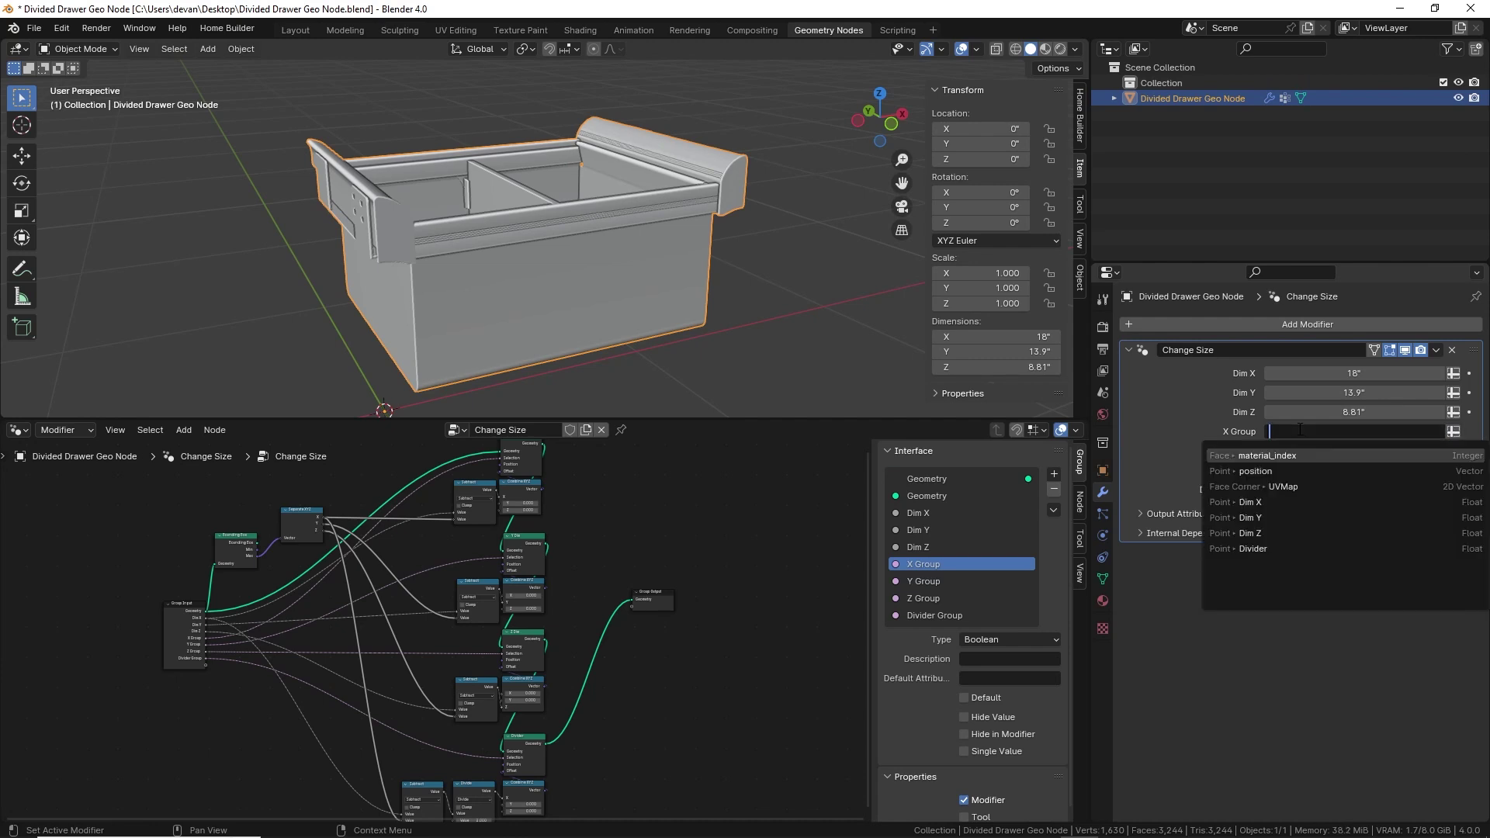
pyautogui.click(1262, 502)
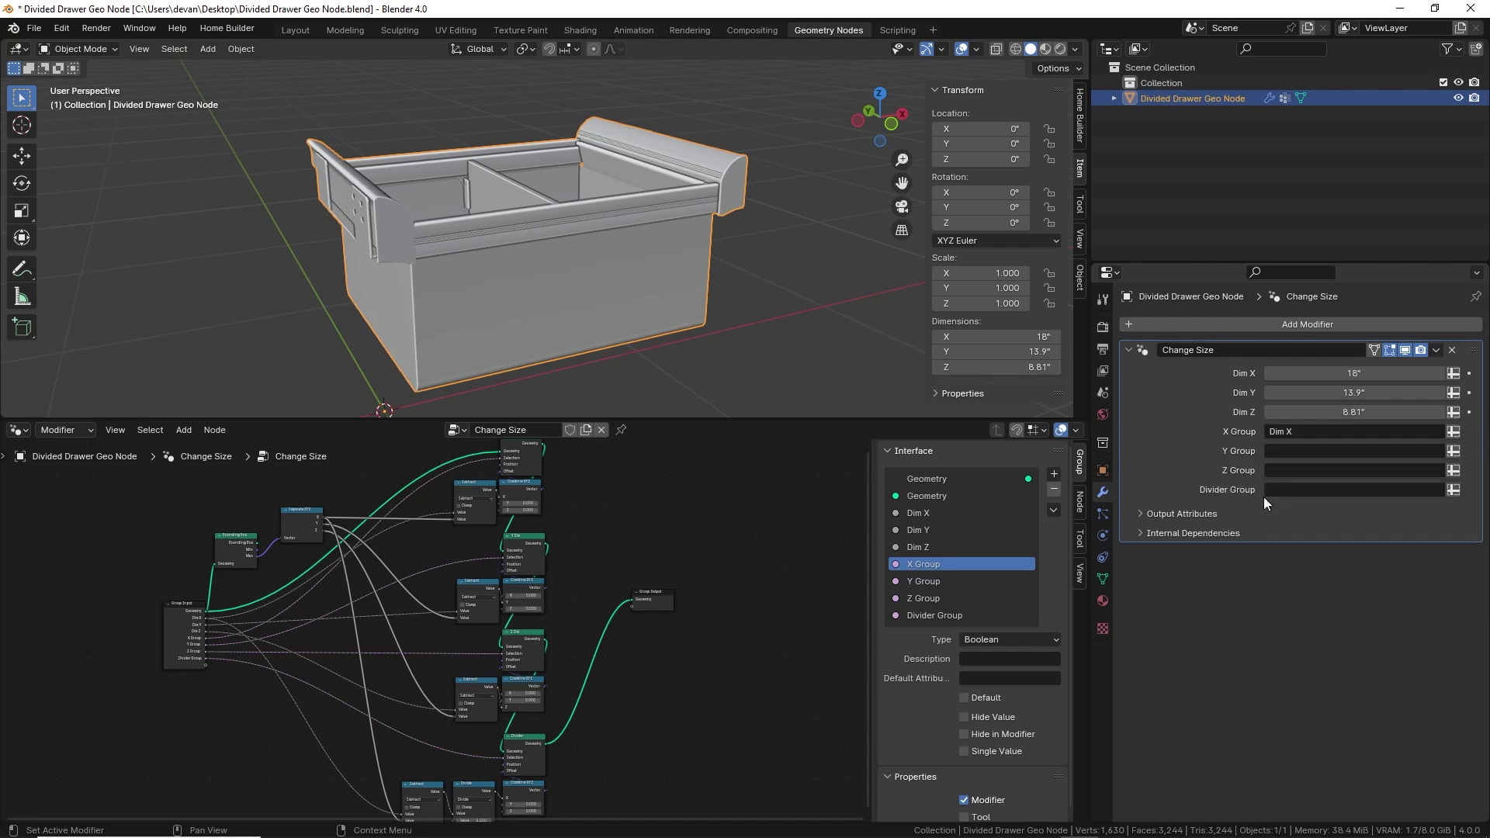
pyautogui.click(1283, 451)
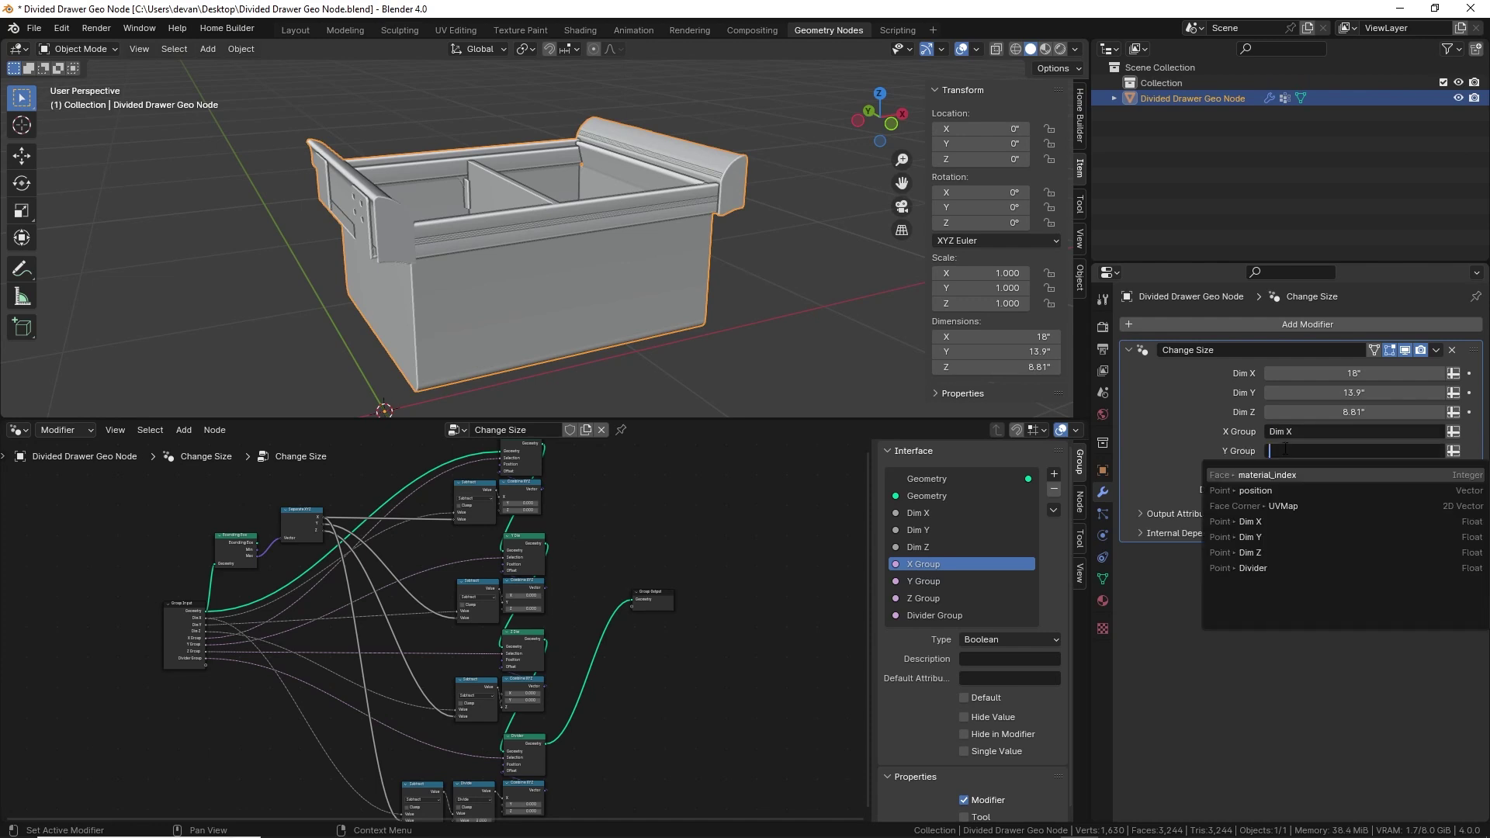
pyautogui.click(1275, 537)
pyautogui.click(1288, 470)
pyautogui.click(1276, 572)
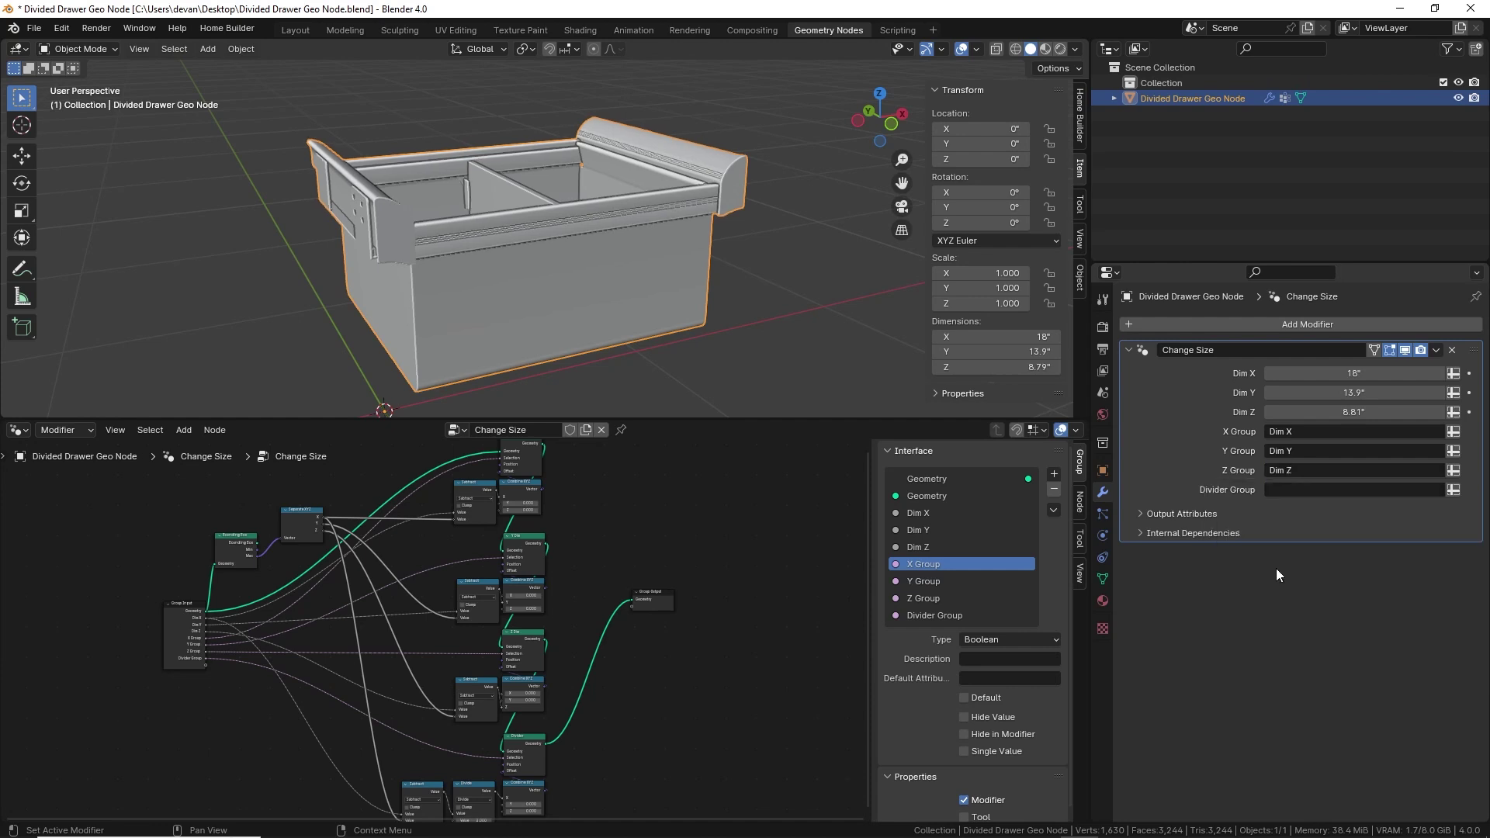
pyautogui.click(1284, 490)
pyautogui.click(1272, 606)
# Try resizing the drawer by setting the modifier's Dim X to 30 inches.
pyautogui.doubleClick(1354, 374)
pyautogui.write('30')
pyautogui.press('Return')
pyautogui.moveTo(1354, 373); pyautogui.dragTo(1354, 413)
# Examine how the Change Size node tree derives offsets from the Bounding Box, Separate XYZ, Subtract and Combine XYZ nodes.
pyautogui.scroll(3, 413, 544)
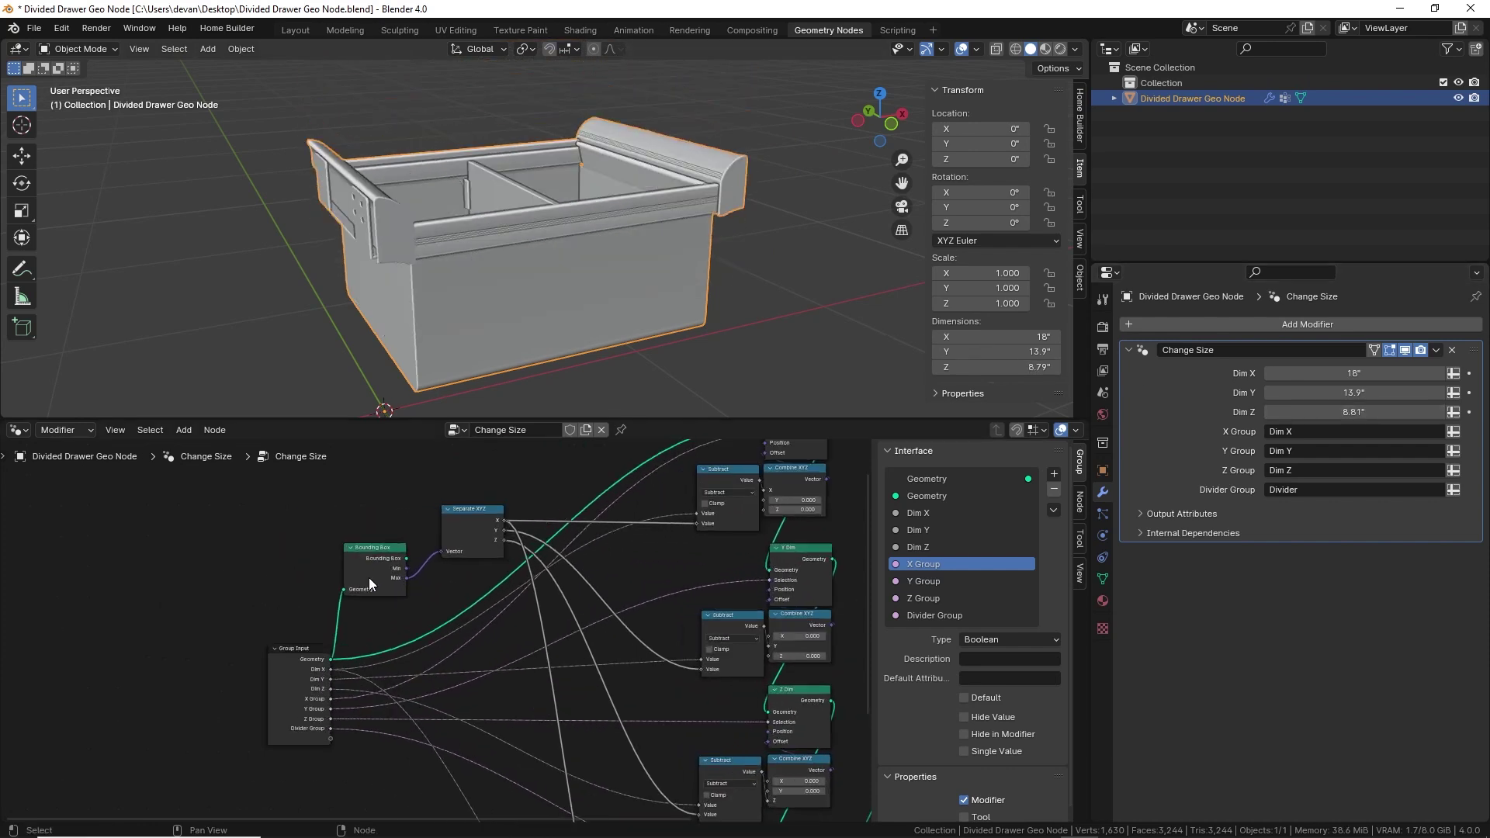
pyautogui.scroll(2, 369, 577)
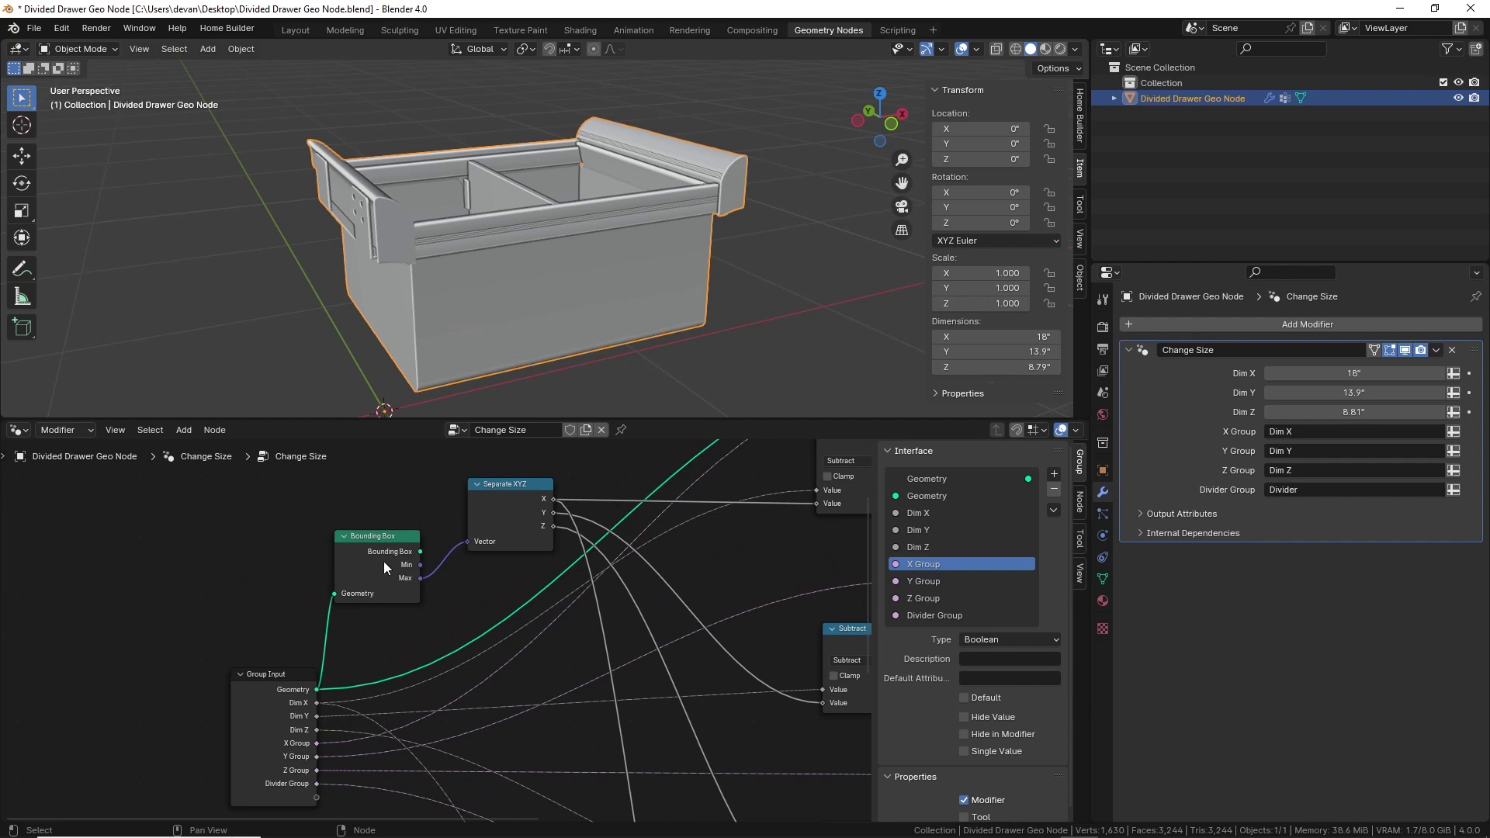
pyautogui.scroll(-3, 383, 561)
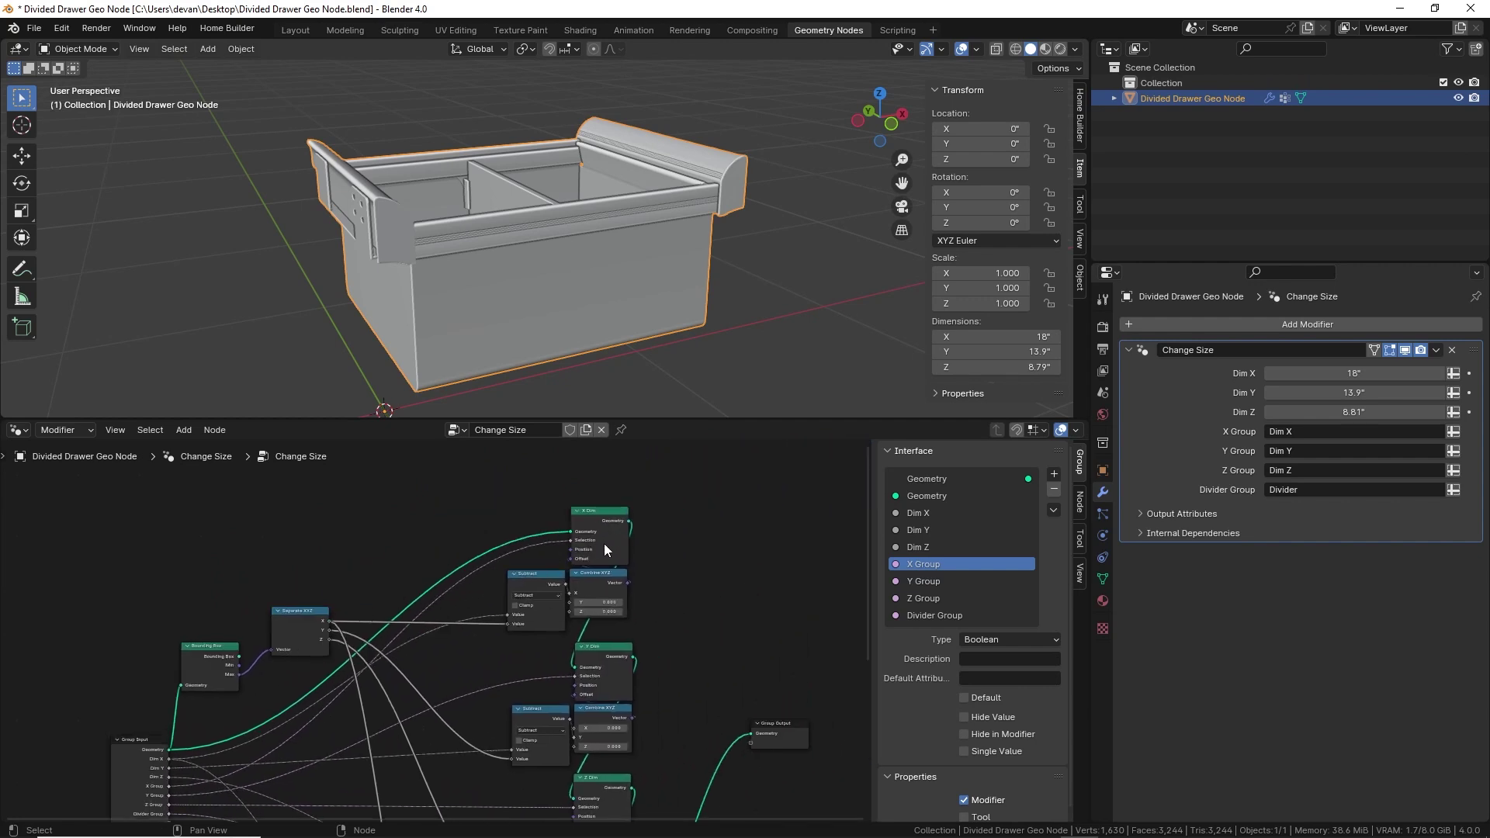
pyautogui.moveTo(604, 543); pyautogui.dragTo(584, 515, button='middle')
pyautogui.scroll(2, 584, 515)
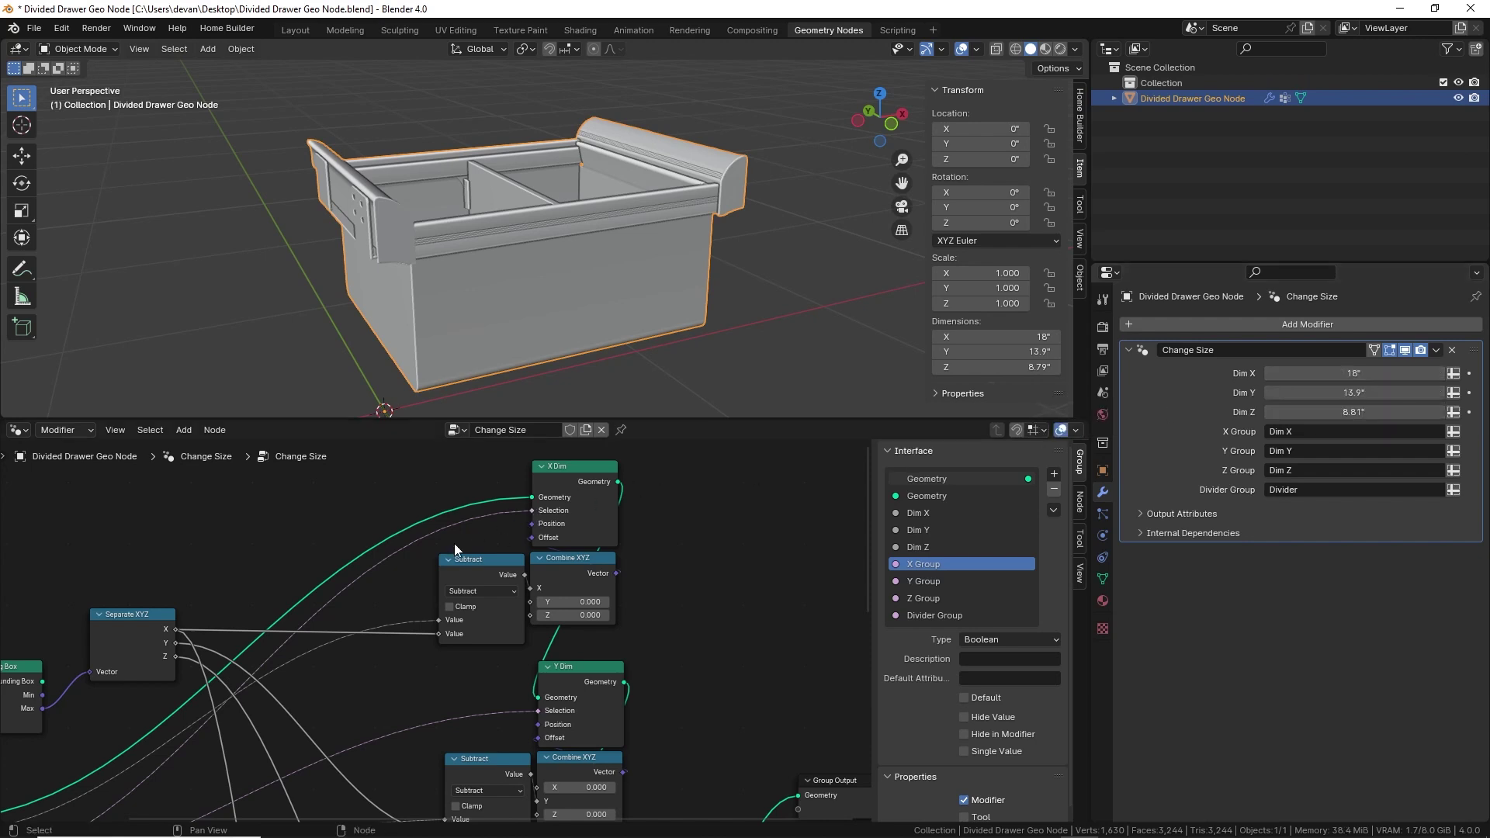
pyautogui.scroll(-1, 473, 534)
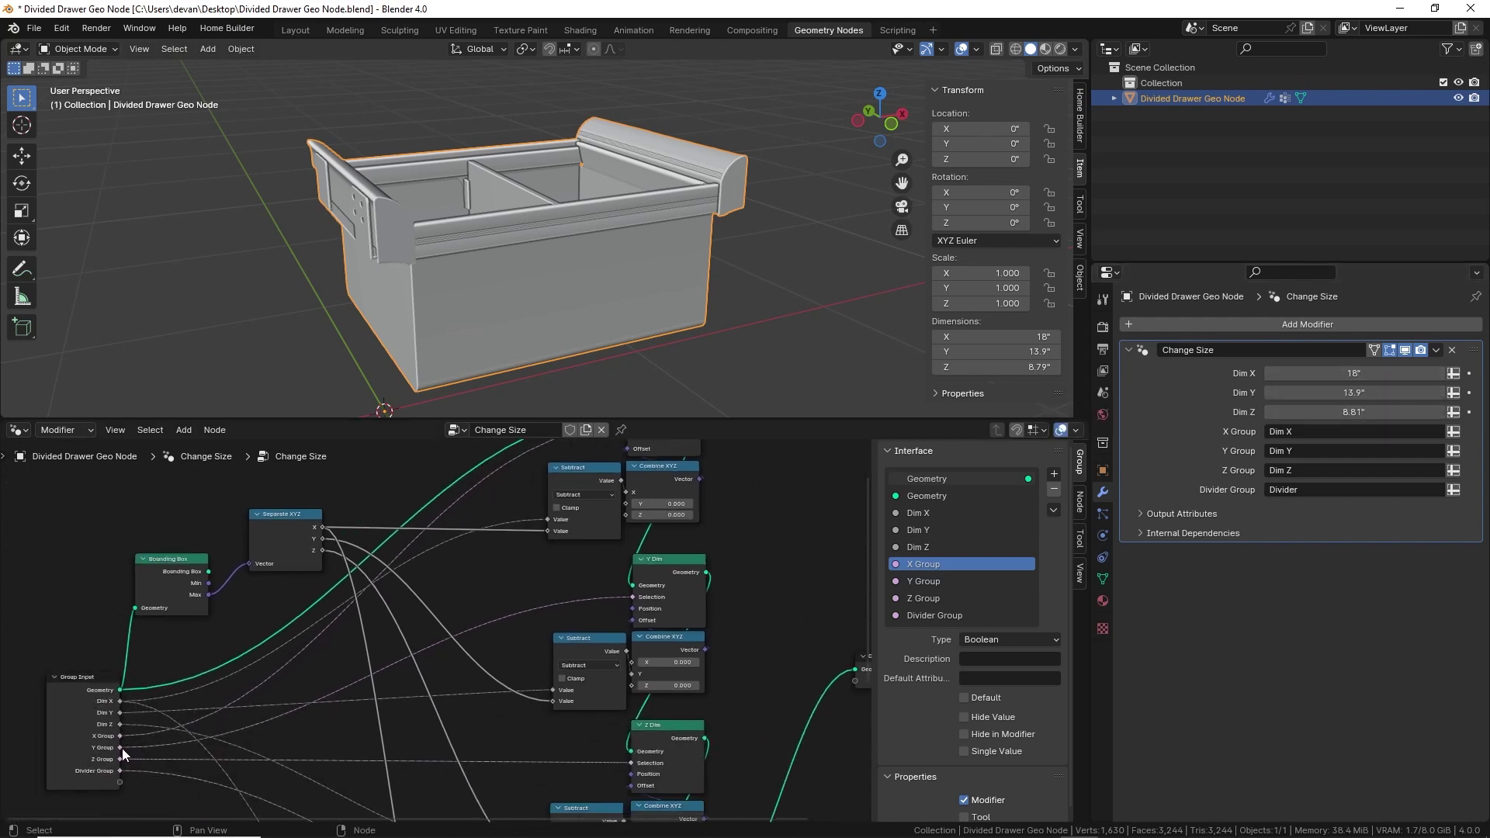
pyautogui.scroll(-2, 382, 641)
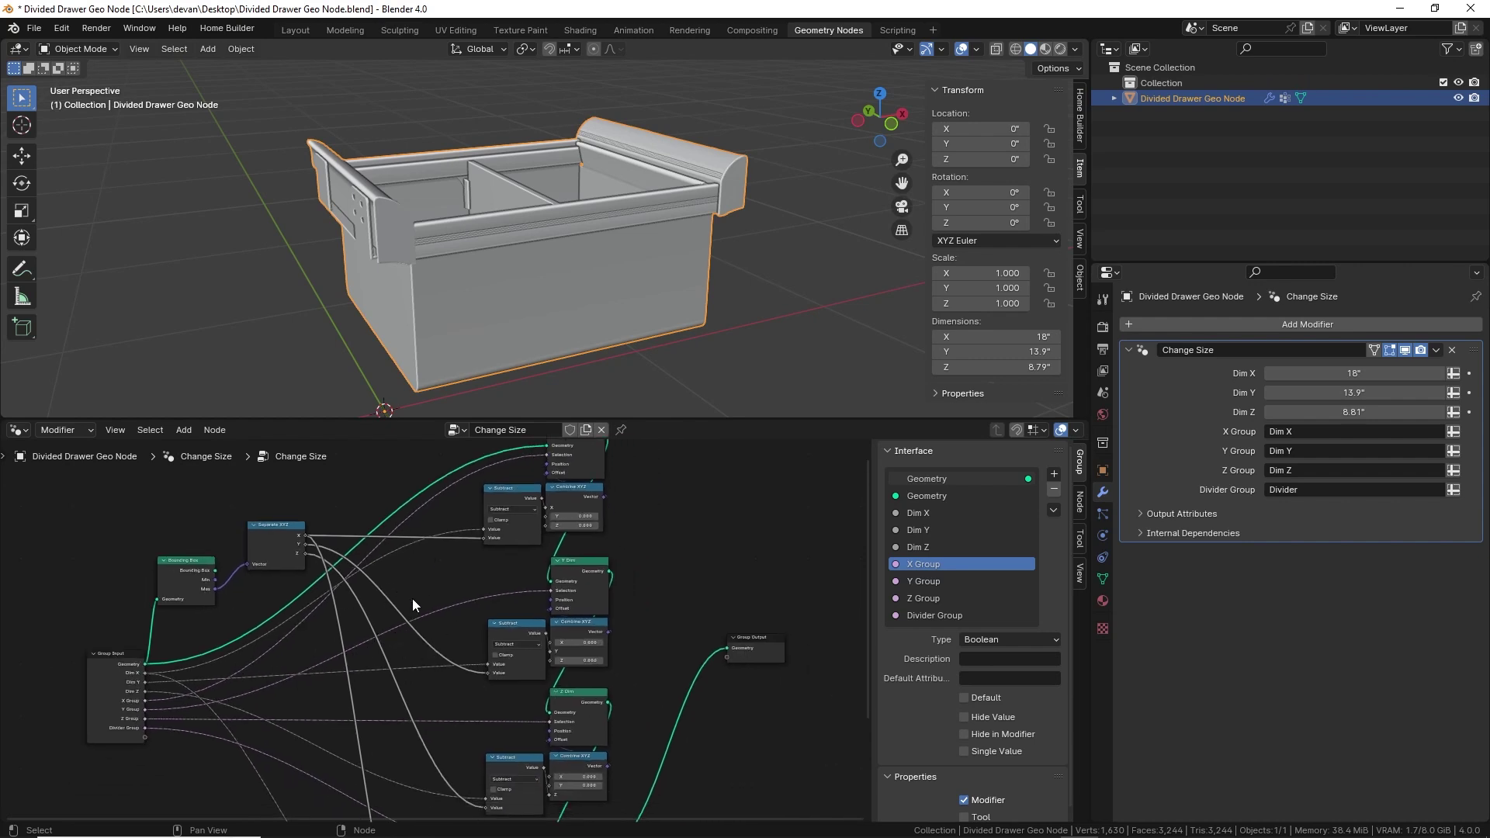
pyautogui.scroll(-1, 412, 599)
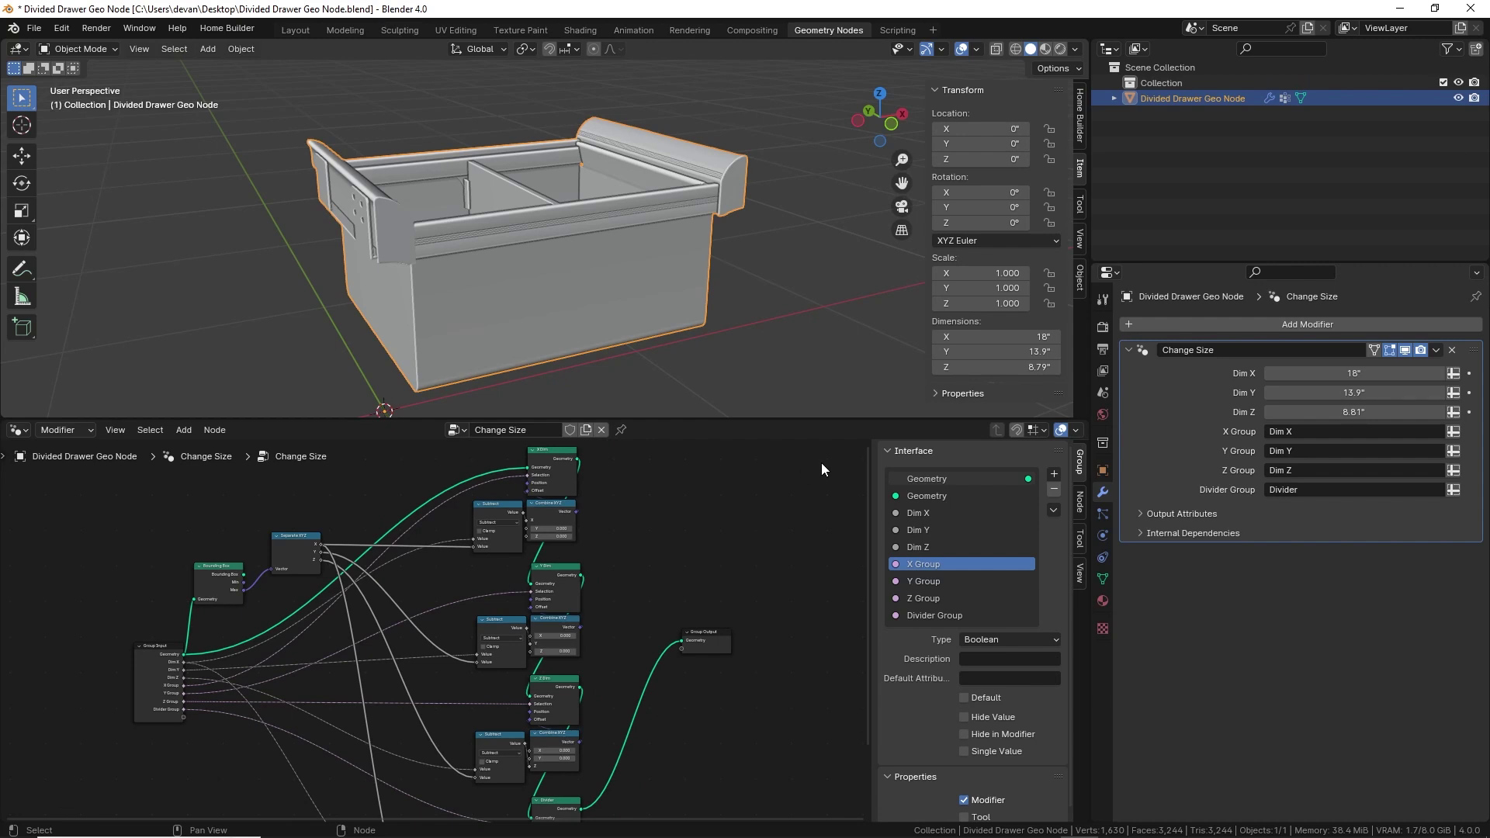
# Try adjusting the drawer's width through Dim X in the Change Size modifier.
pyautogui.moveTo(1337, 370)
pyautogui.mouseDown()
pyautogui.moveTo(1300, 369)
pyautogui.moveTo(1350, 369)
pyautogui.mouseUp()
pyautogui.press('Escape')
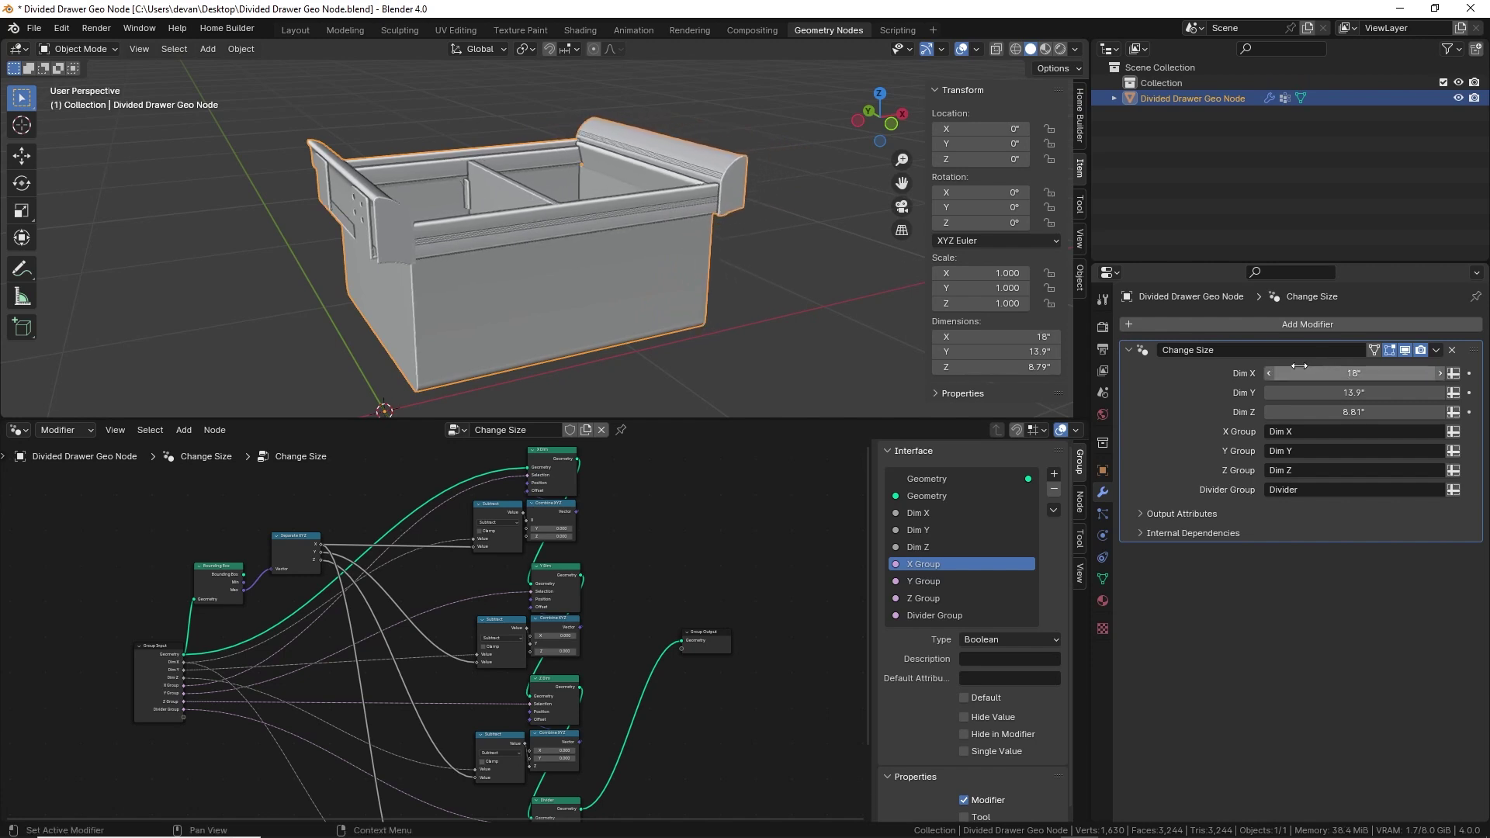